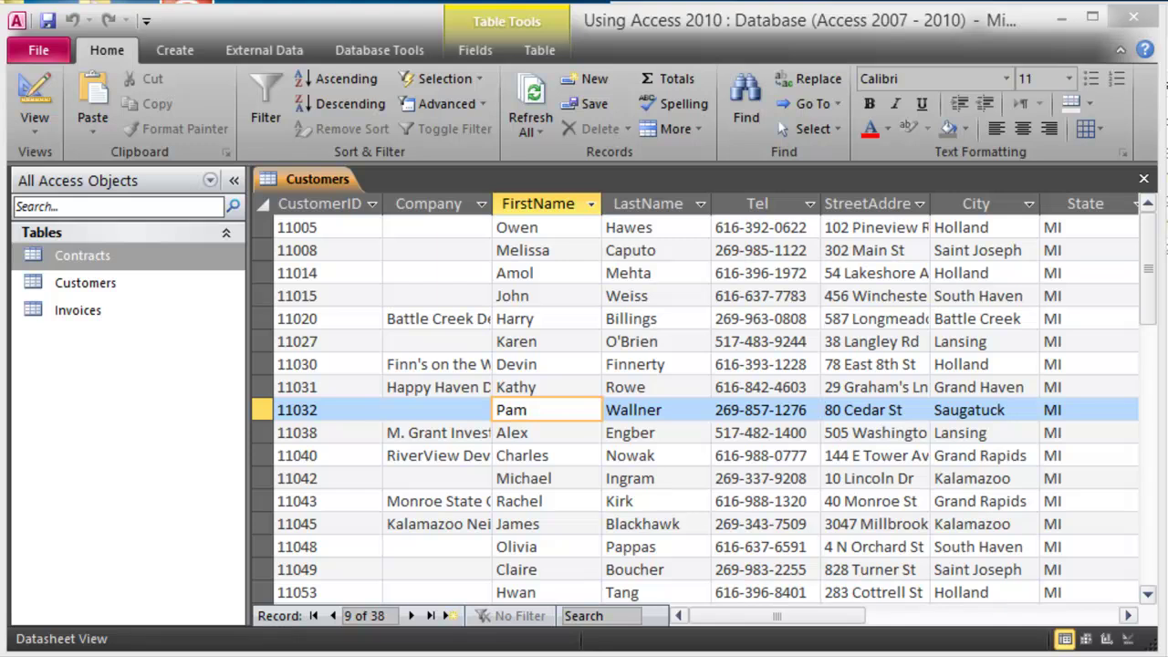
- Open the Contracts table in Datasheet view alongside the Customers table, and bring the Customers datasheet back to the front
click(87, 288)
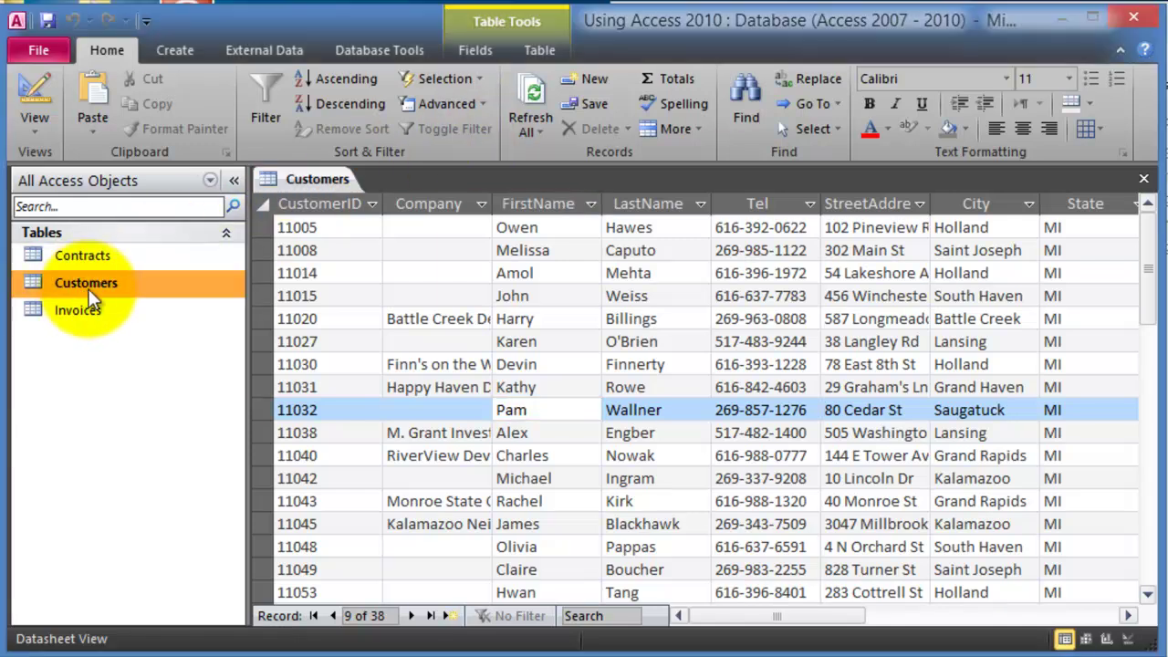
double_click(76, 286)
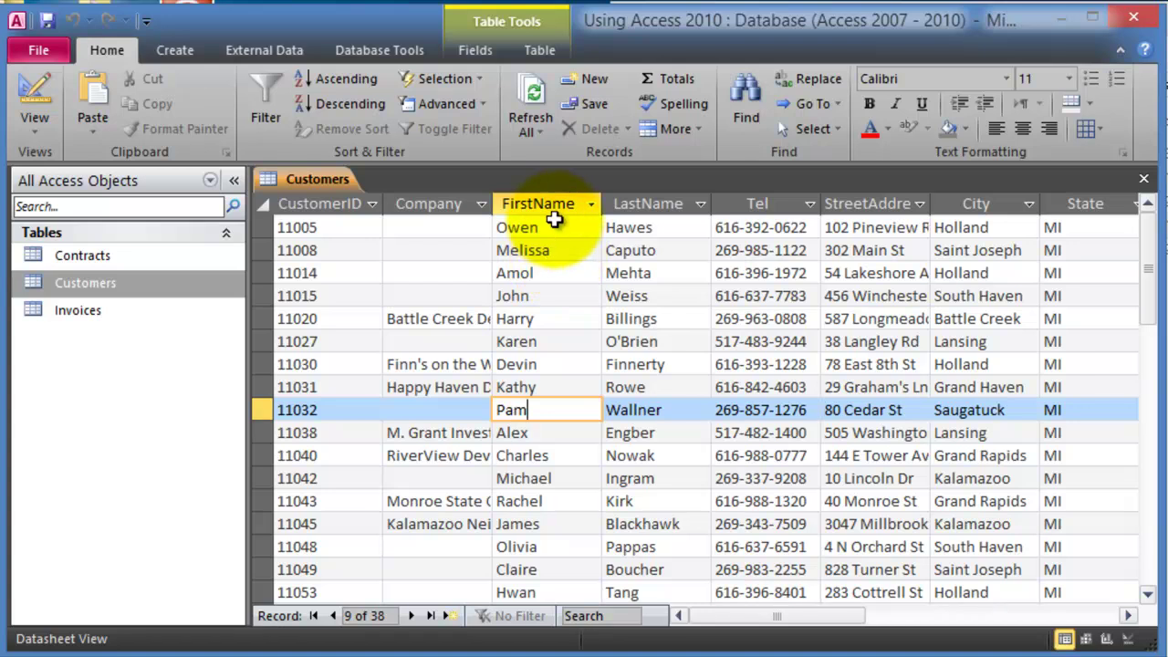
click(99, 254)
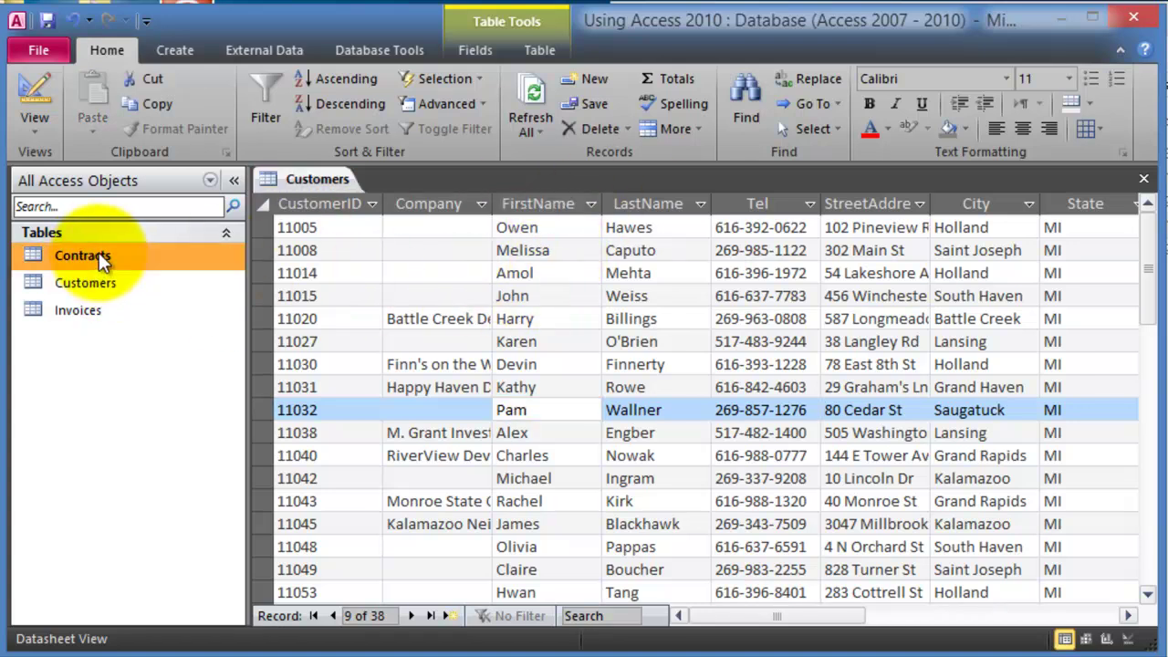
double_click(98, 255)
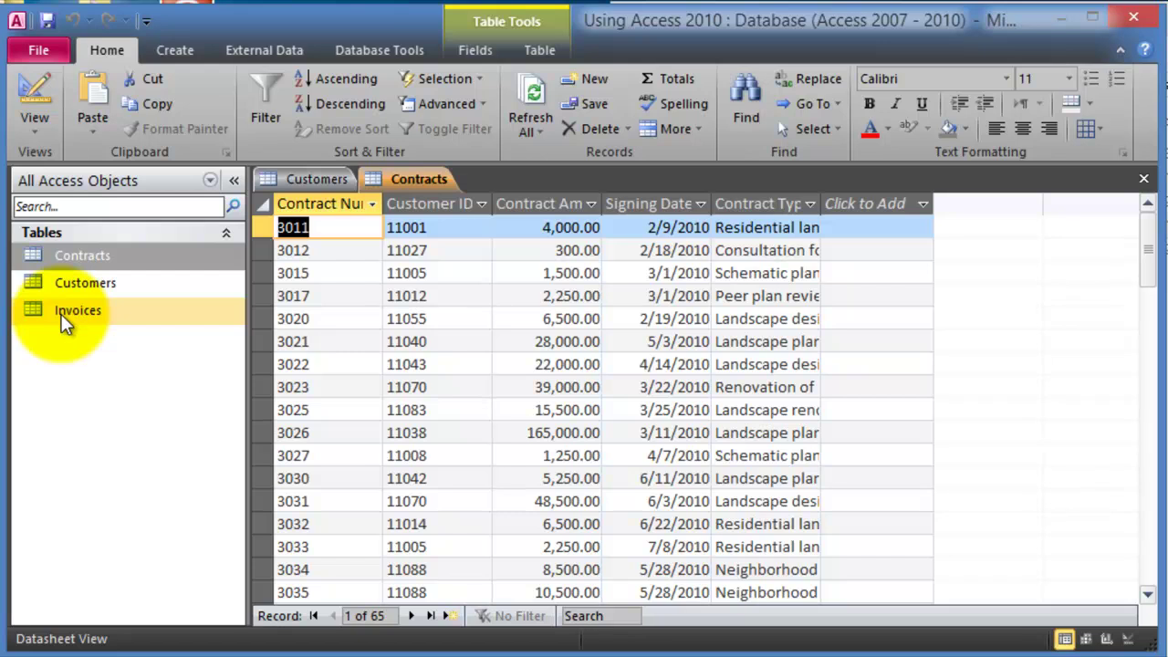
click(105, 288)
double_click(105, 288)
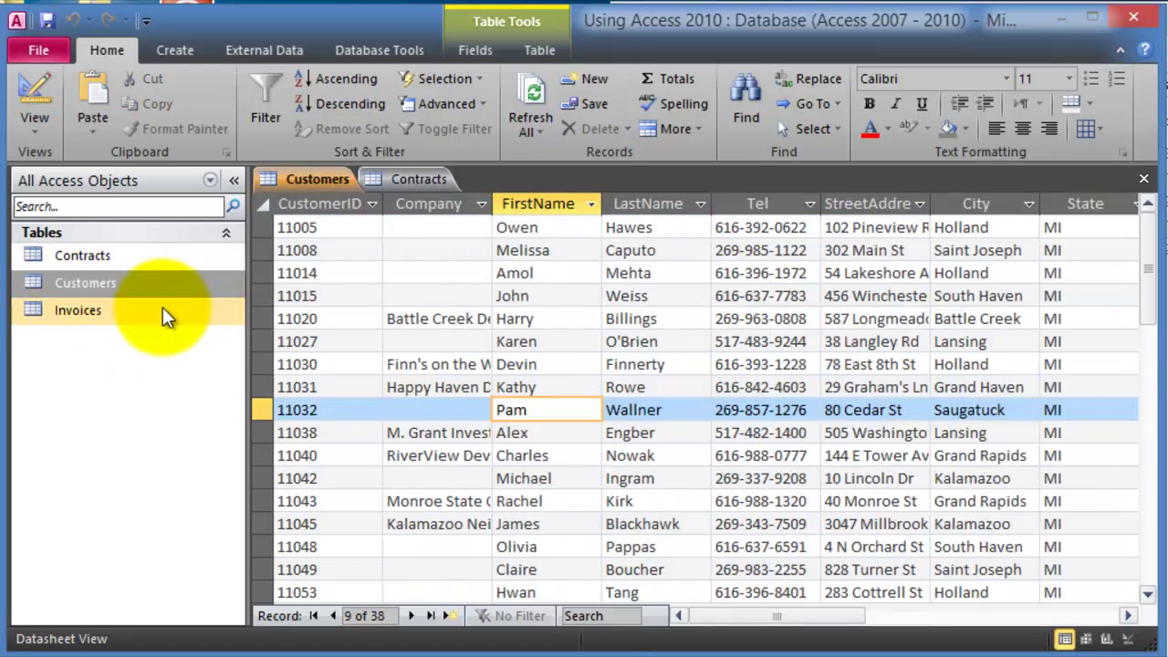
- Browse the Customers table by advancing record by record from the RiverView company's row to the Sierra company's row
click(482, 455)
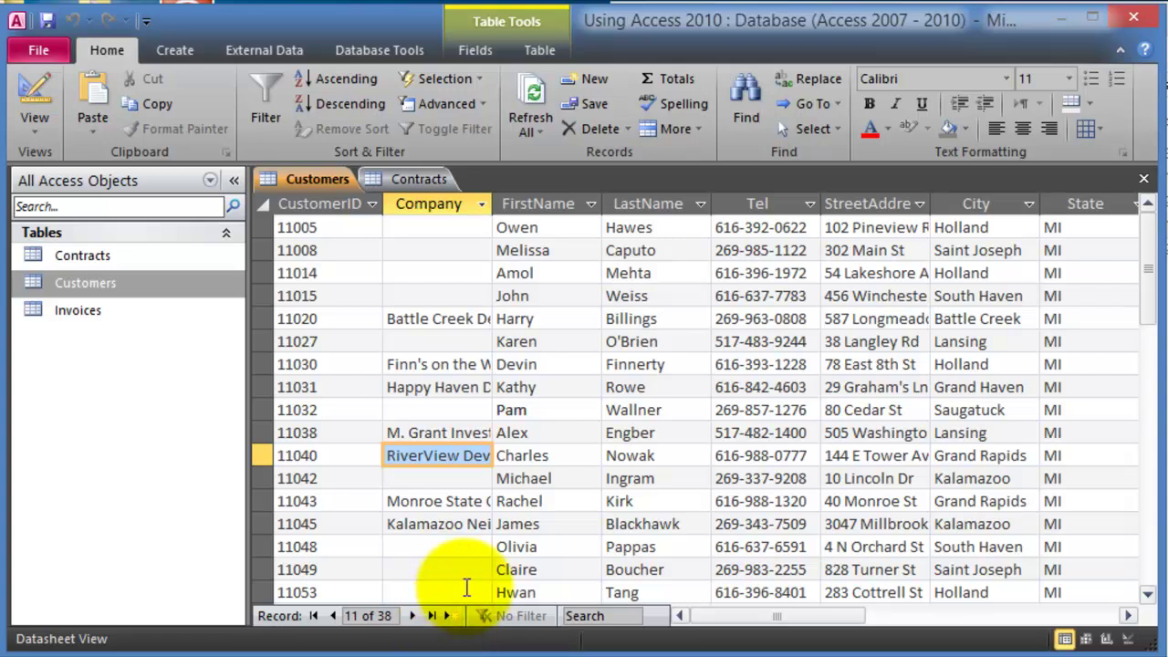
scroll(466, 587, down, 6)
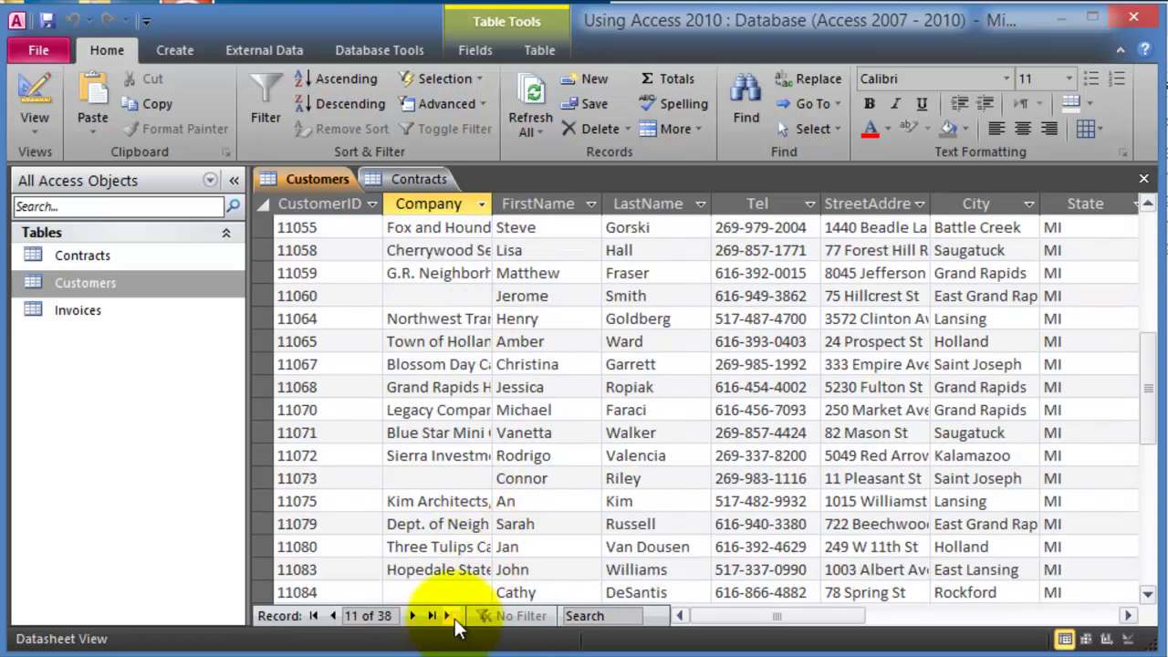
click(413, 616)
click(412, 616)
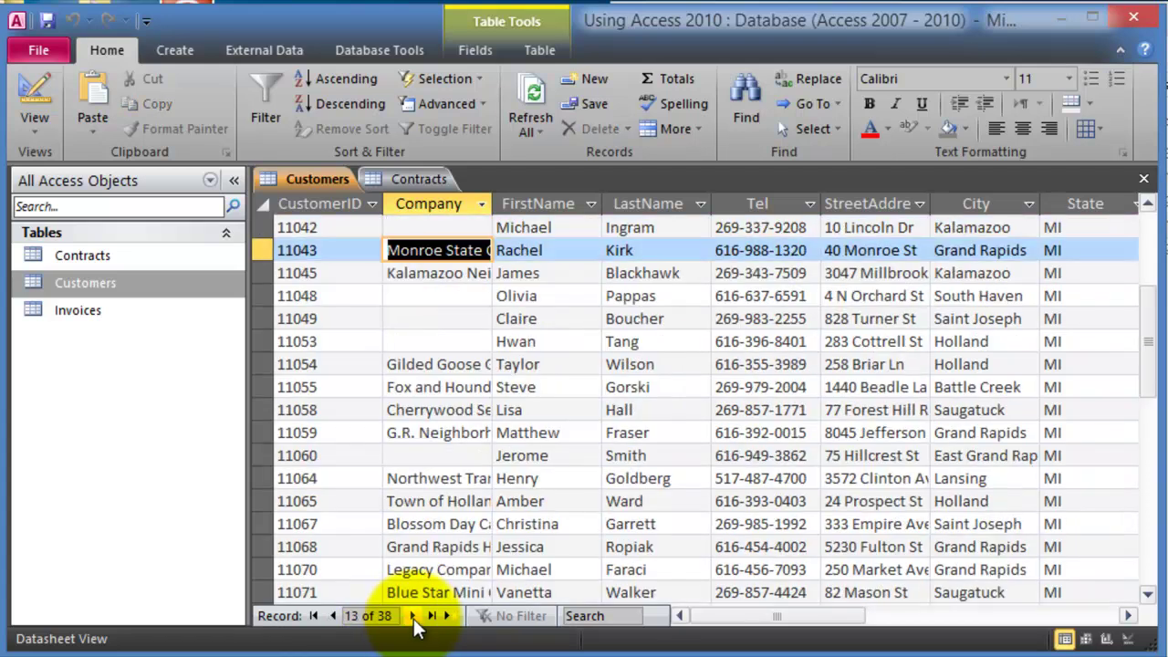
click(413, 616)
click(412, 616)
click(412, 616)
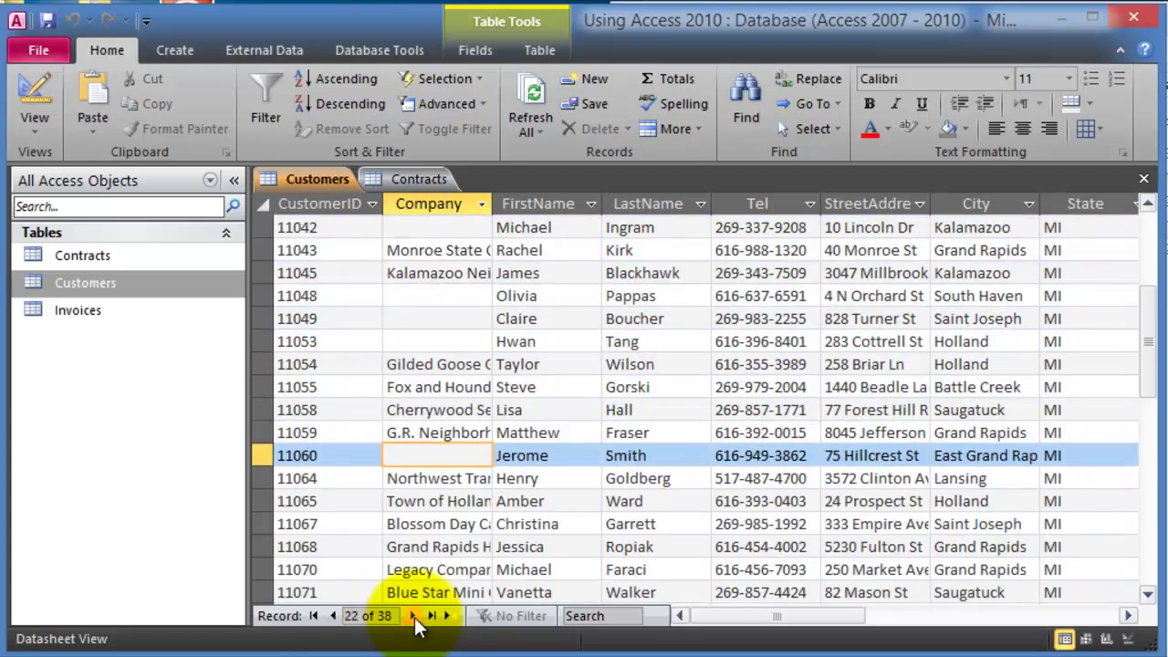
click(413, 615)
click(412, 616)
click(412, 616)
click(412, 616)
click(413, 616)
click(412, 616)
click(413, 615)
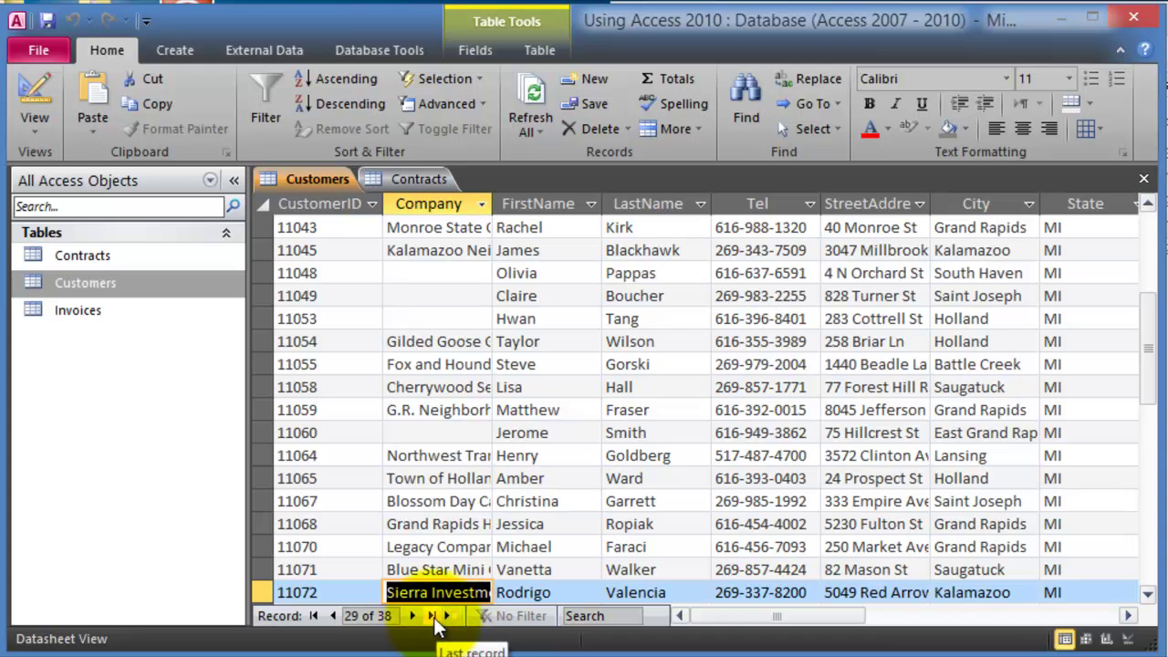
- Go to the last Customers record and add a new record, filling in the customer ID, Company and FirstName fields
click(432, 616)
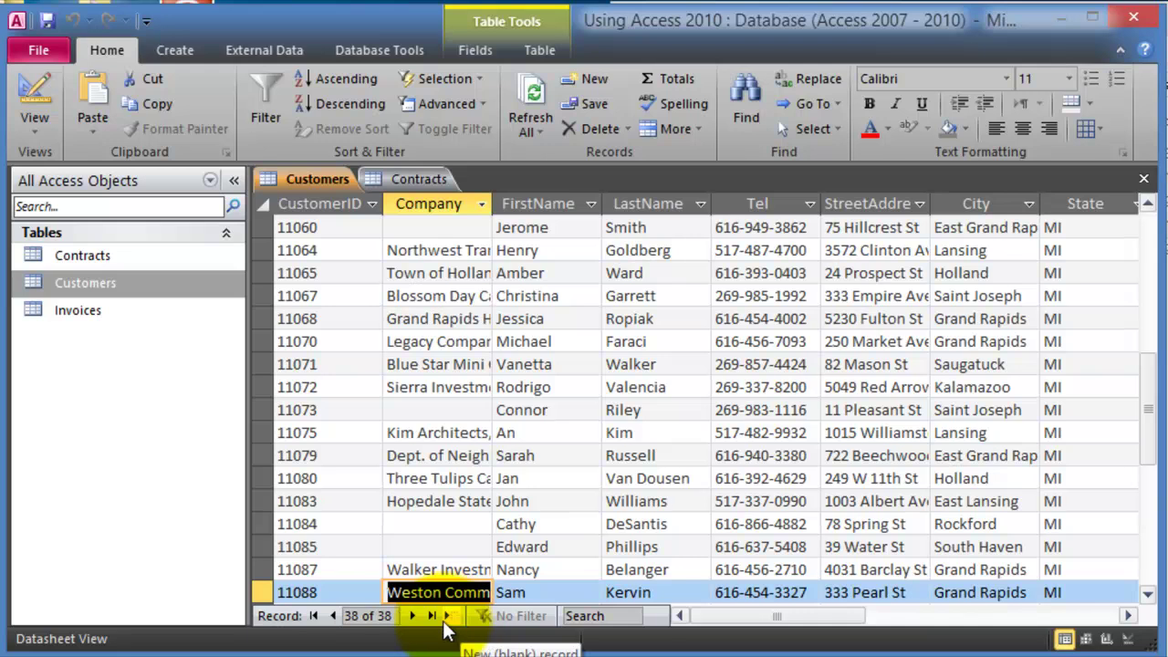
click(449, 616)
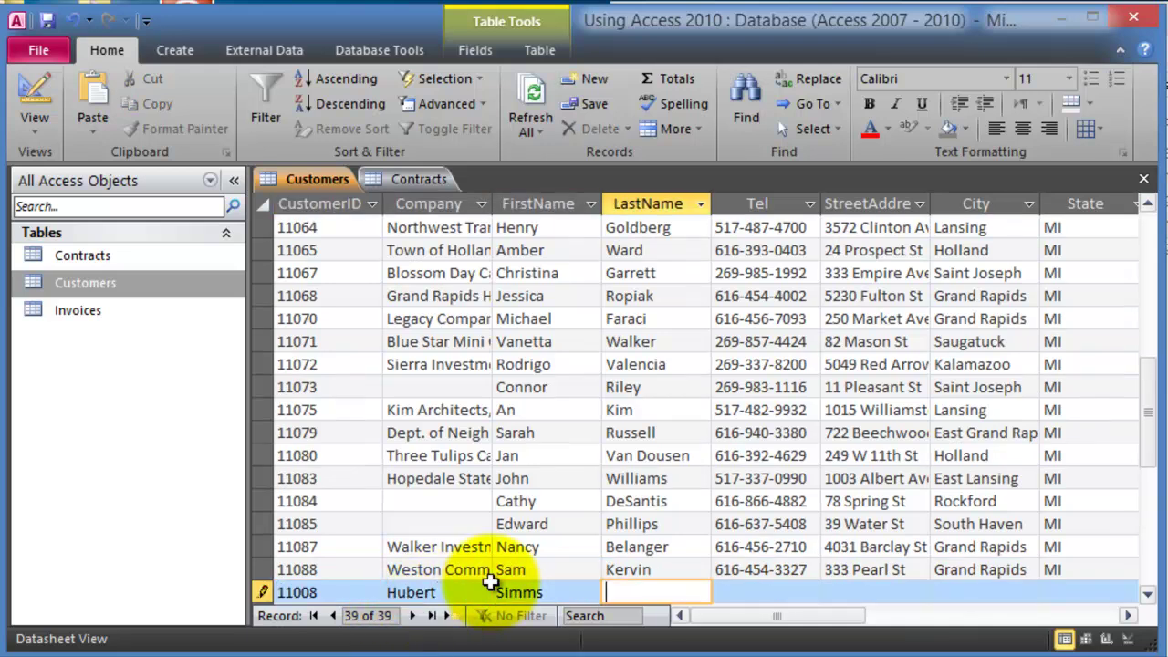
- Search the Customers records for one customer name, and replace the search text with another customer's last name
click(584, 616)
text(kim)
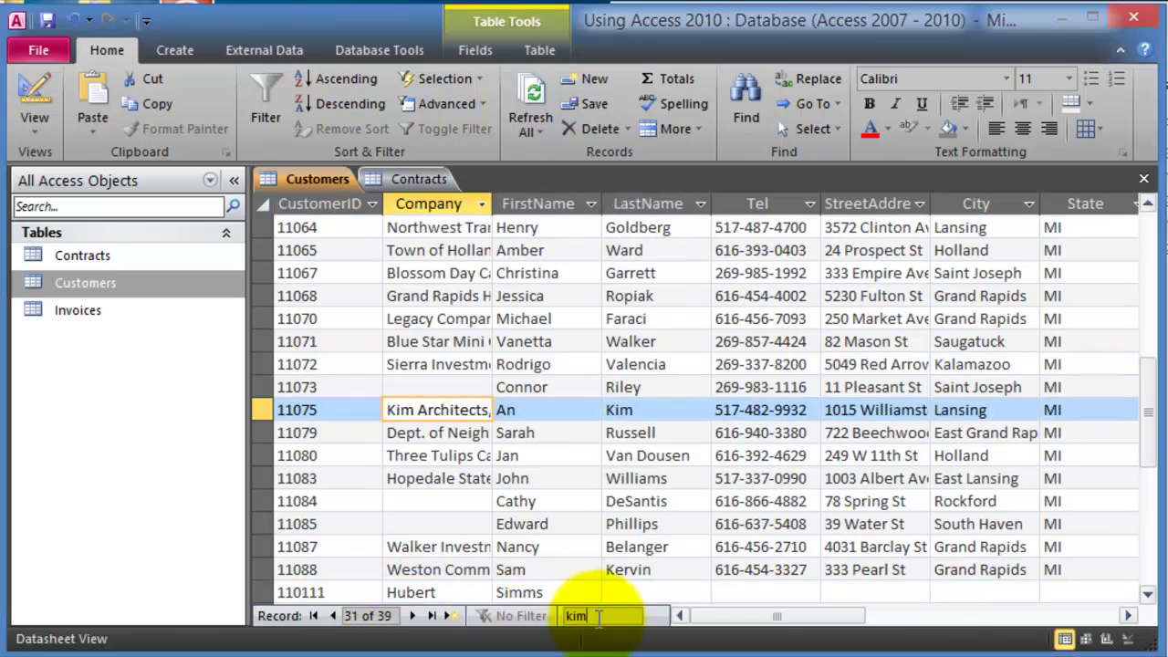
key(BackSpace)
key(BackSpace)
key(BackSpace)
text(williams)
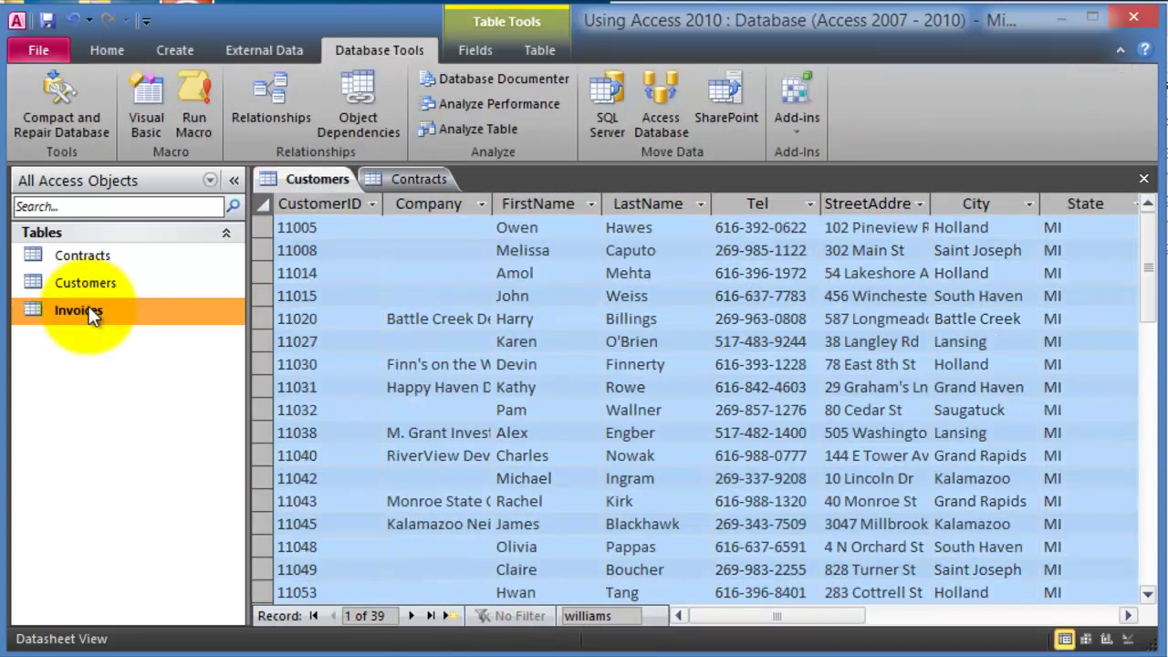
- Close the open Customers and Contracts tables
click(80, 310)
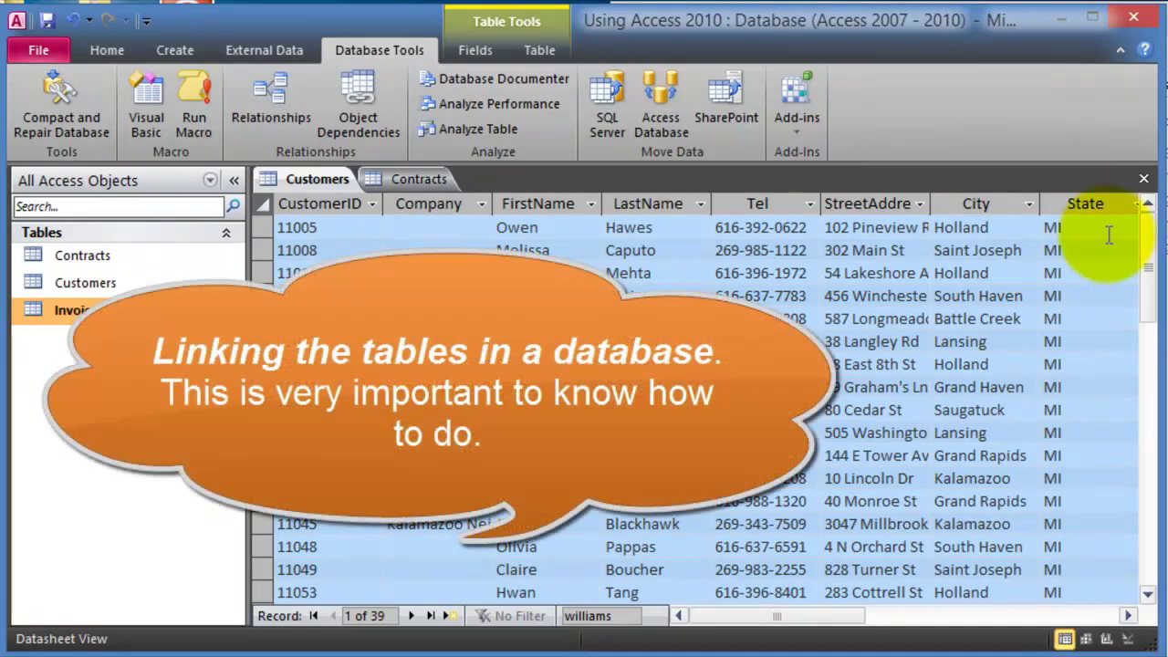
click(1143, 178)
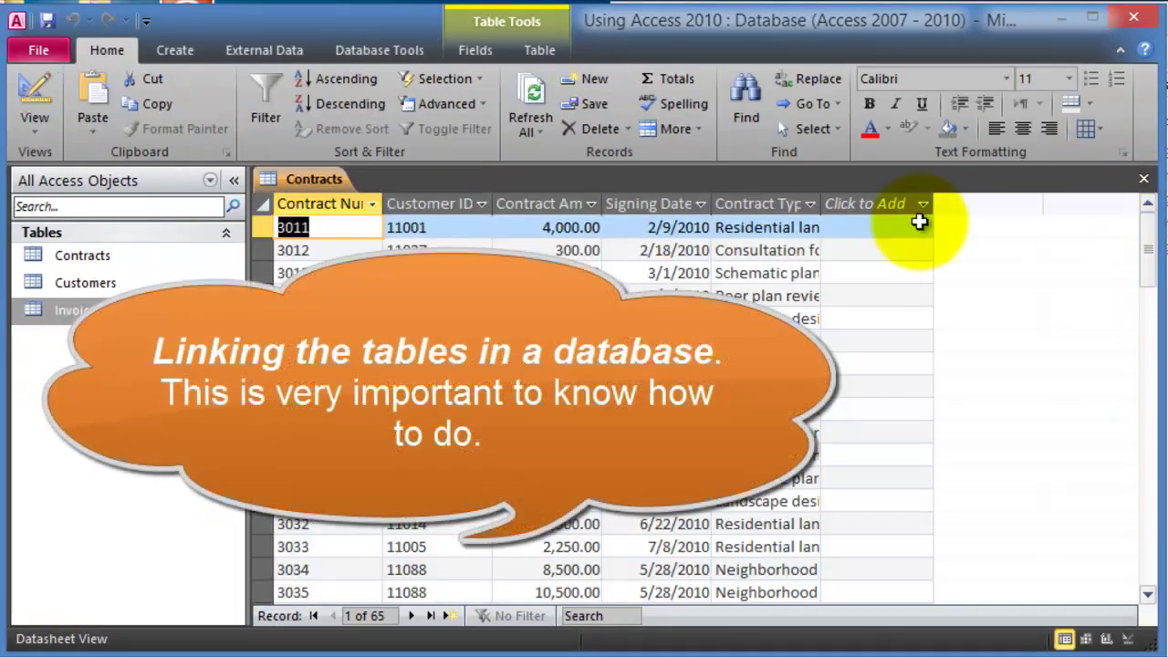
click(1143, 178)
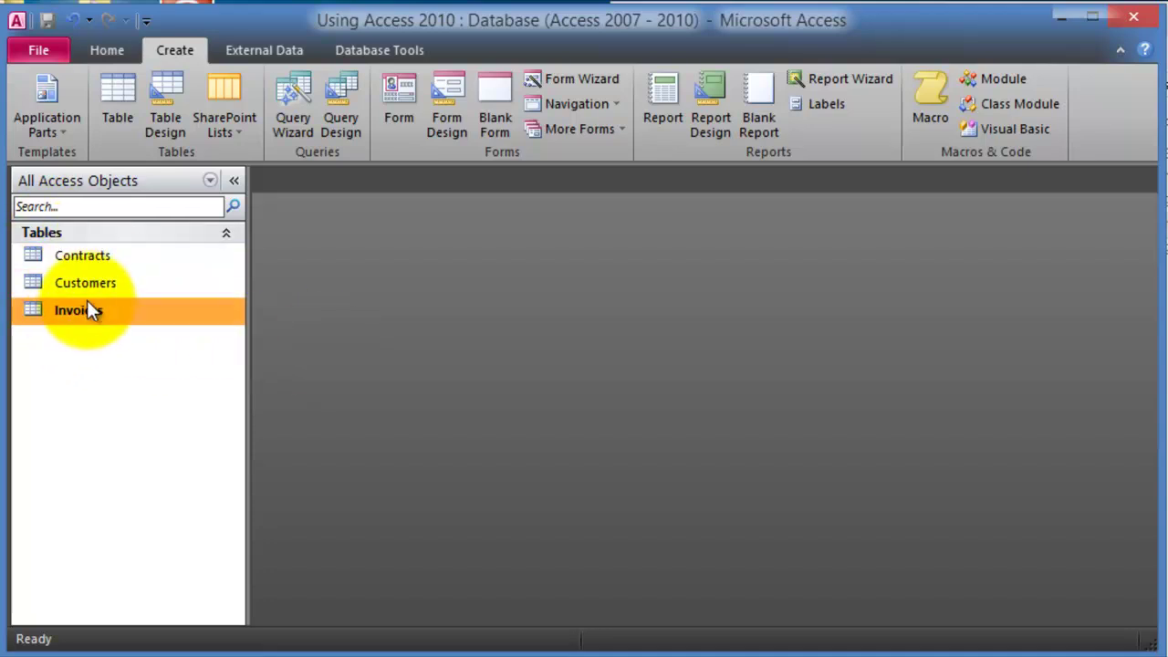
- Open the Customers table in Design view to check its CustomerID primary key, and close the table
click(107, 282)
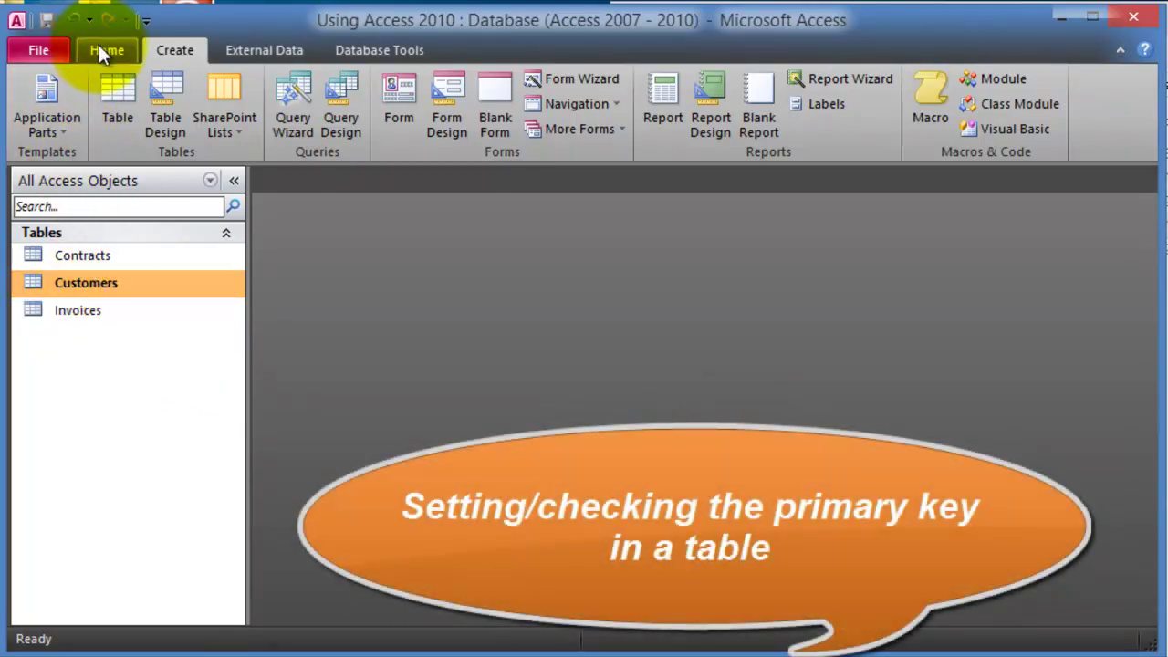
click(99, 45)
right_click(72, 282)
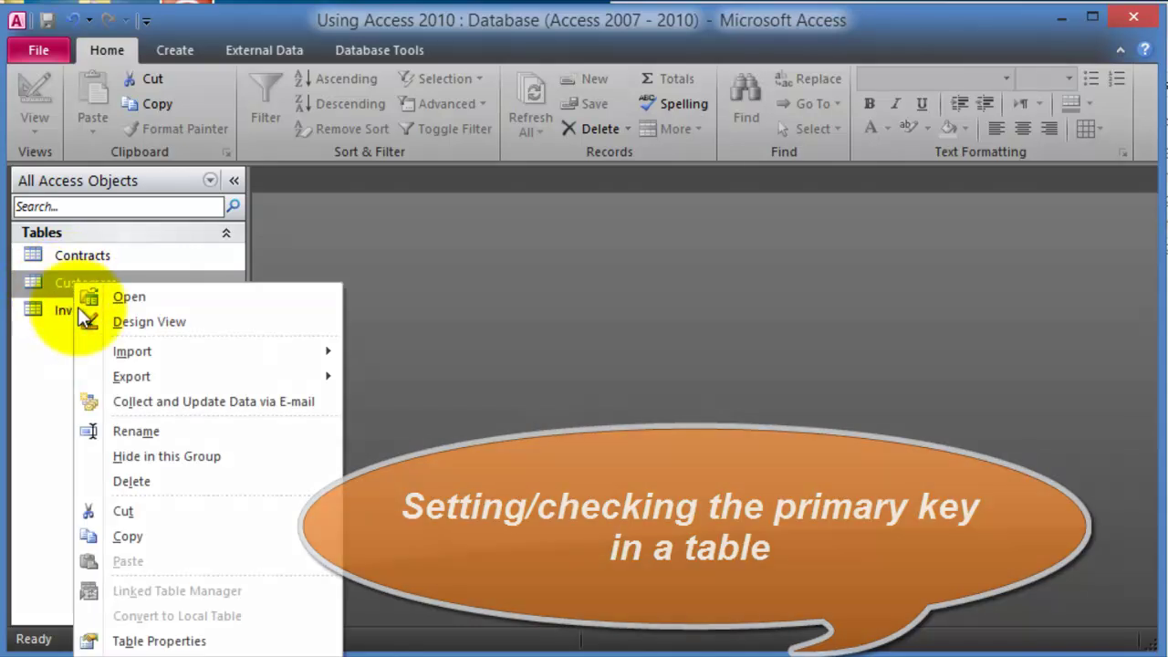
click(131, 323)
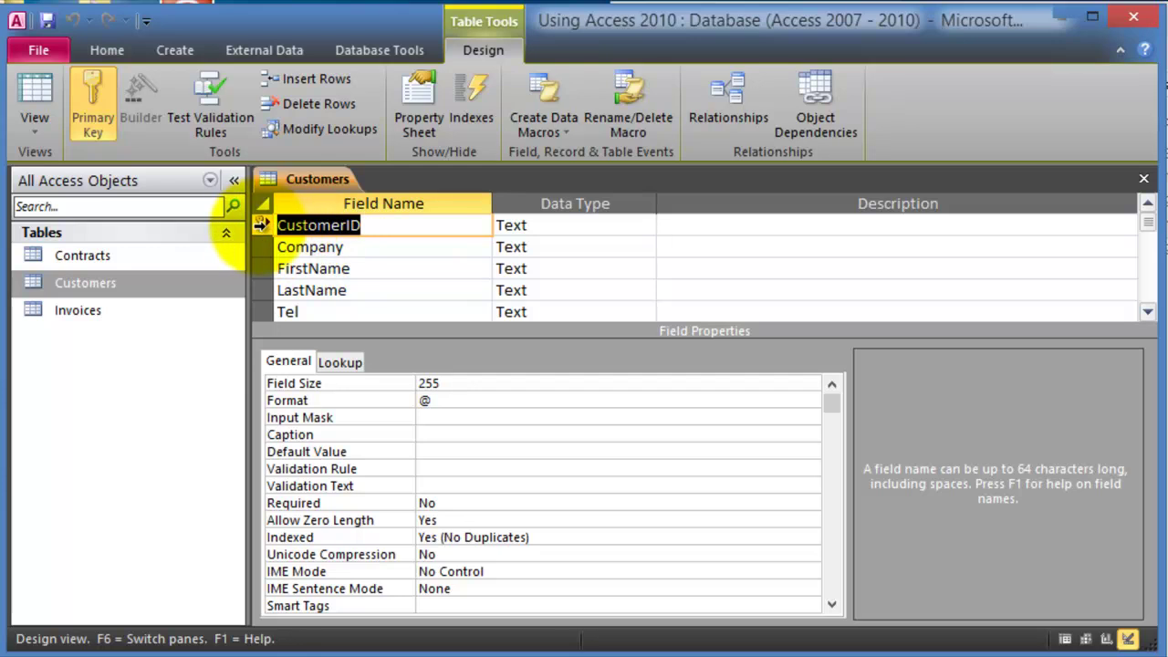
click(1143, 178)
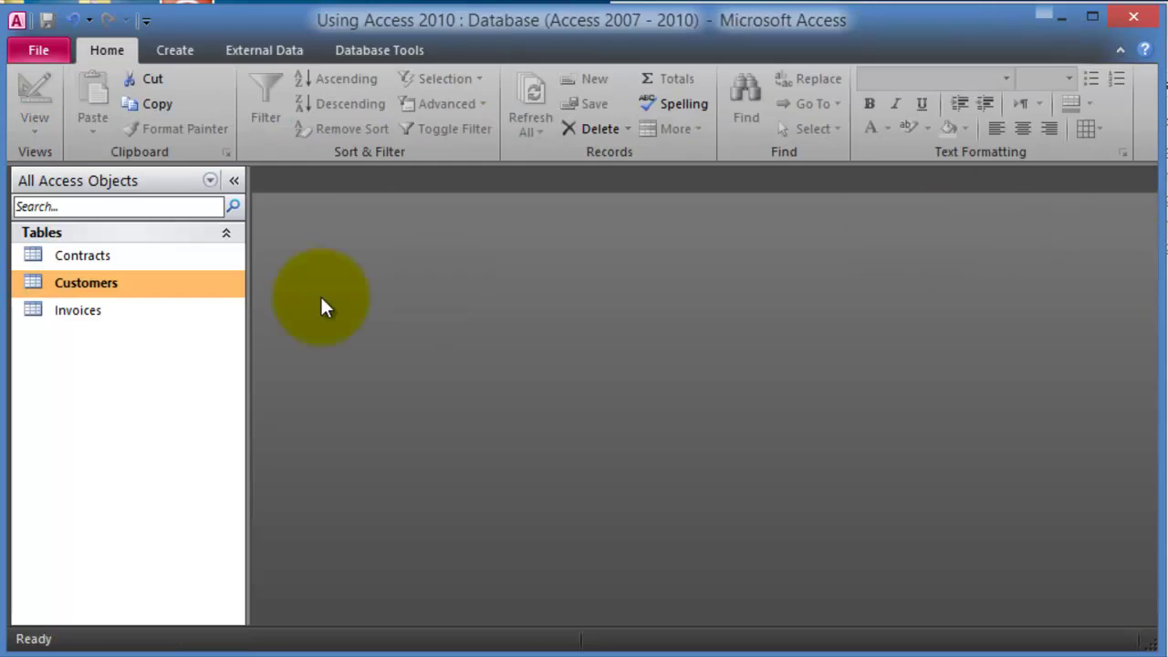
- Open the Contracts table in Design view and examine its field list, focusing on the Customer ID foreign key
click(28, 255)
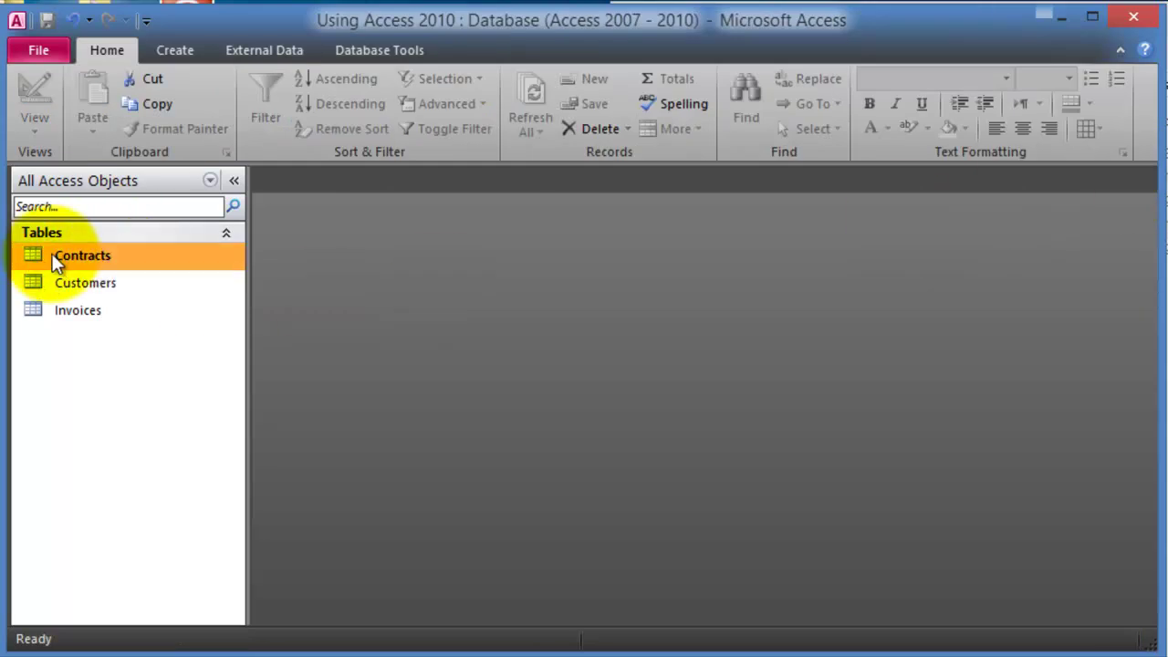
right_click(52, 254)
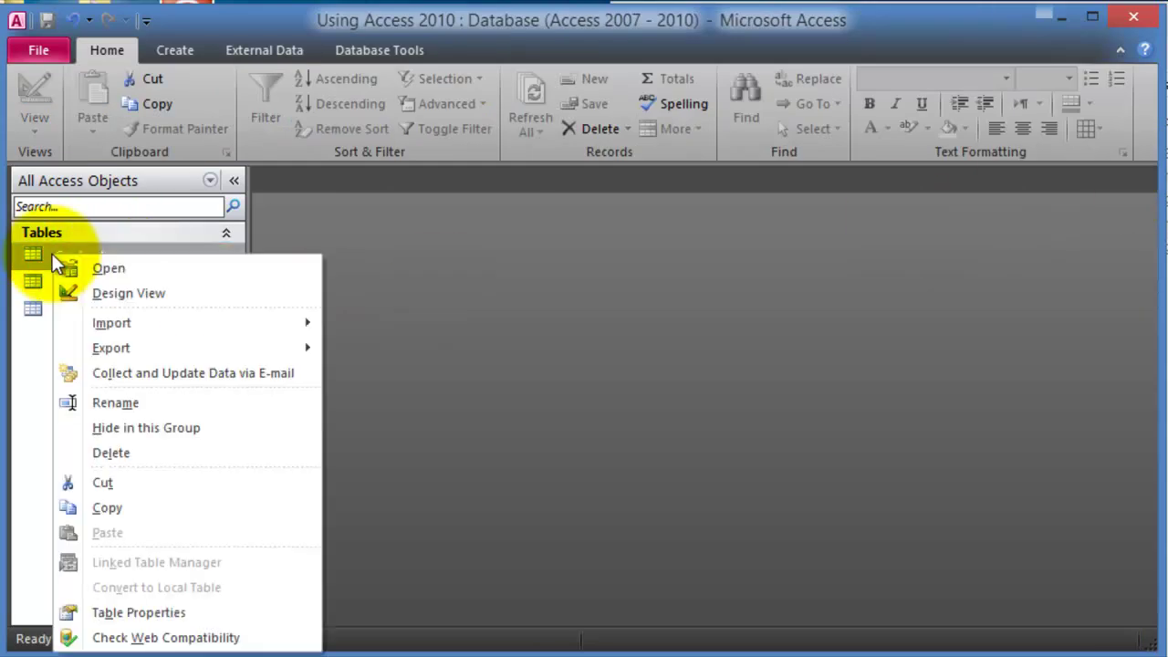
click(105, 292)
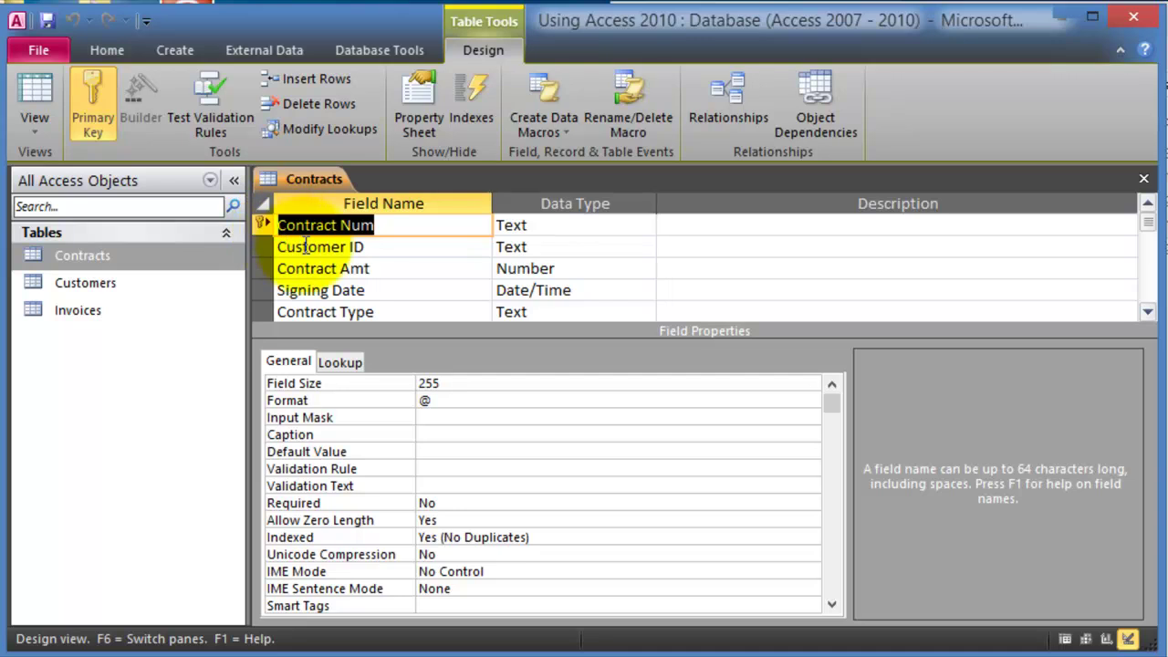
click(375, 256)
drag(377, 248, 281, 249)
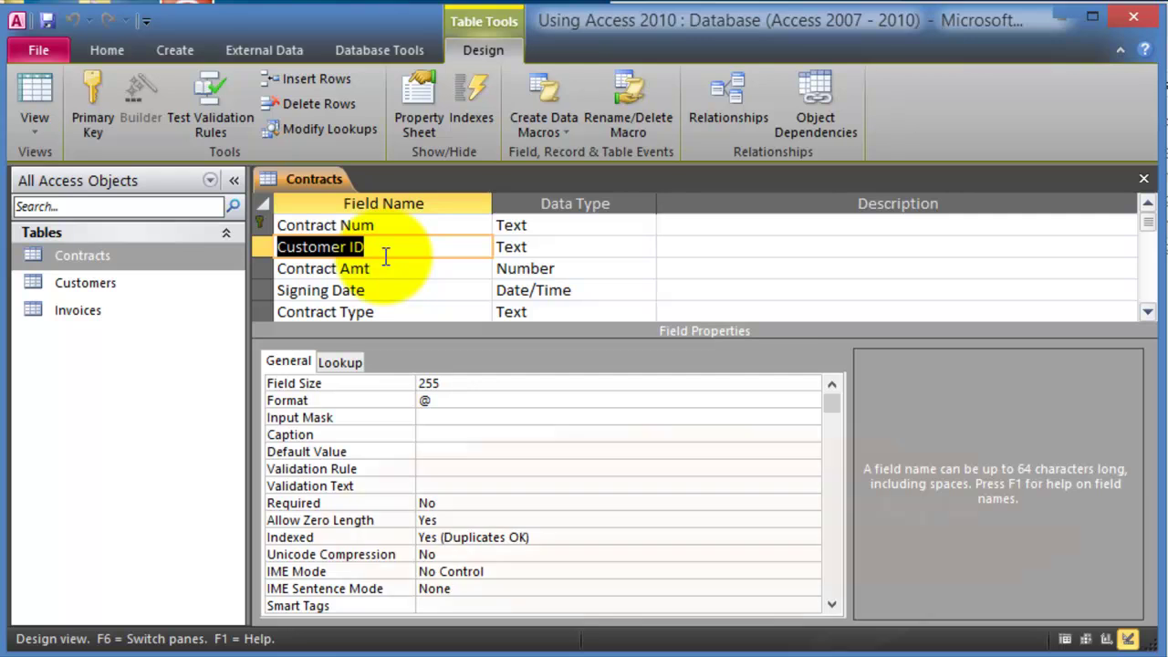
scroll(446, 271, down, 1)
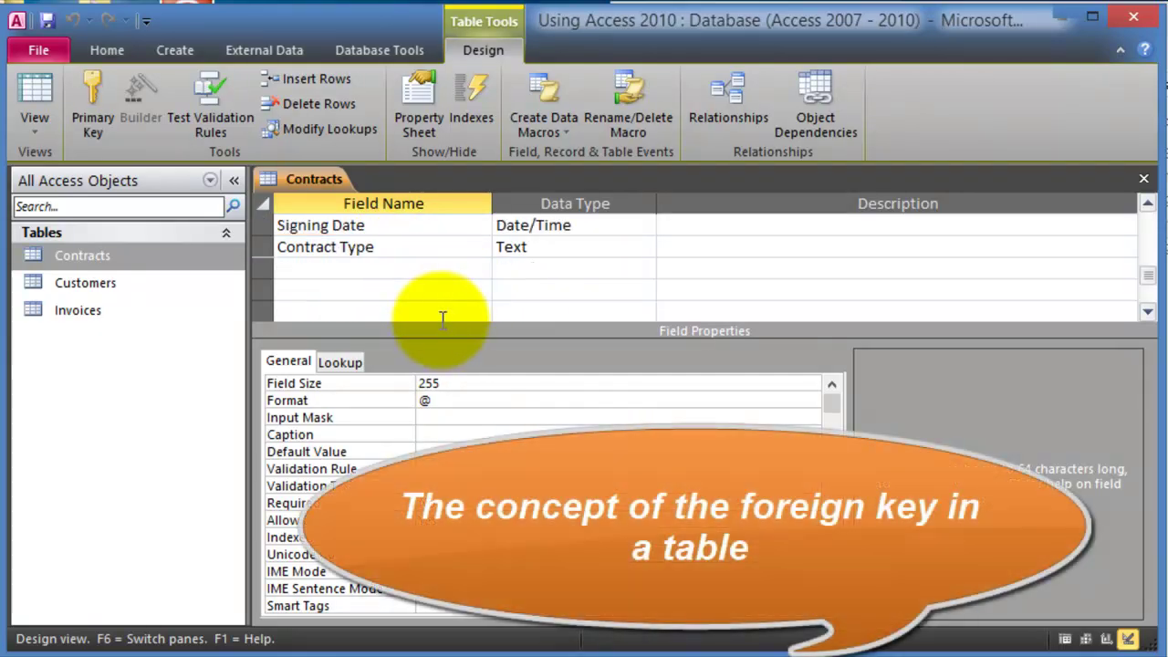
scroll(443, 319, up, 1)
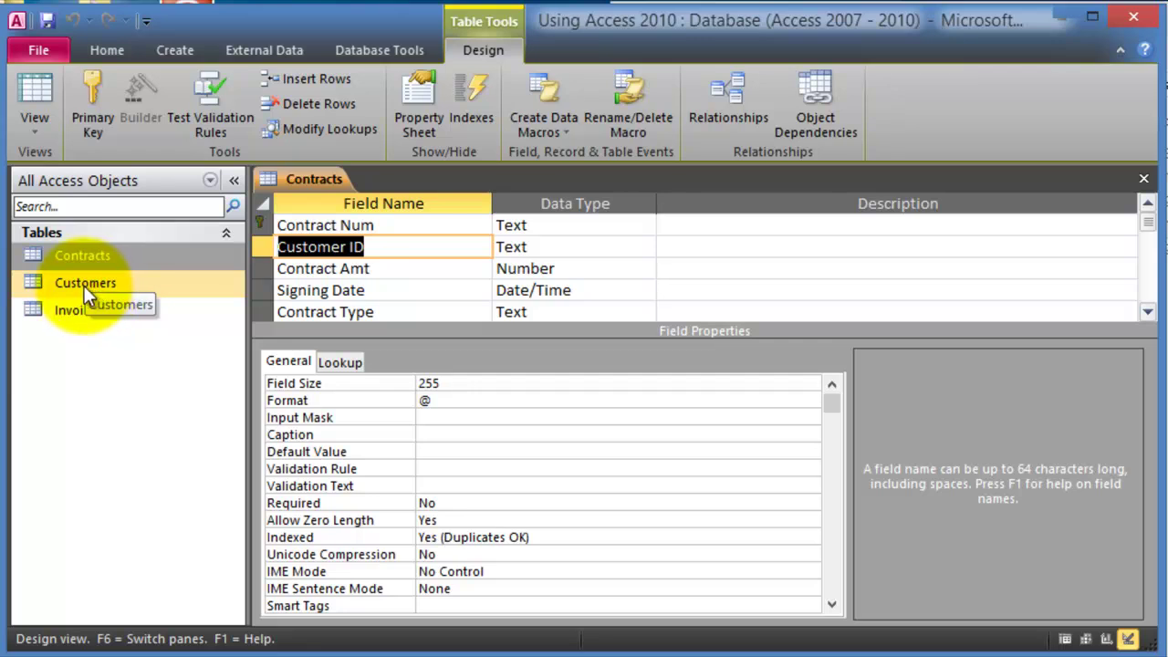
- Compare the Contract Num primary key with the Customer ID foreign key in the Contracts design, and close the table
click(324, 268)
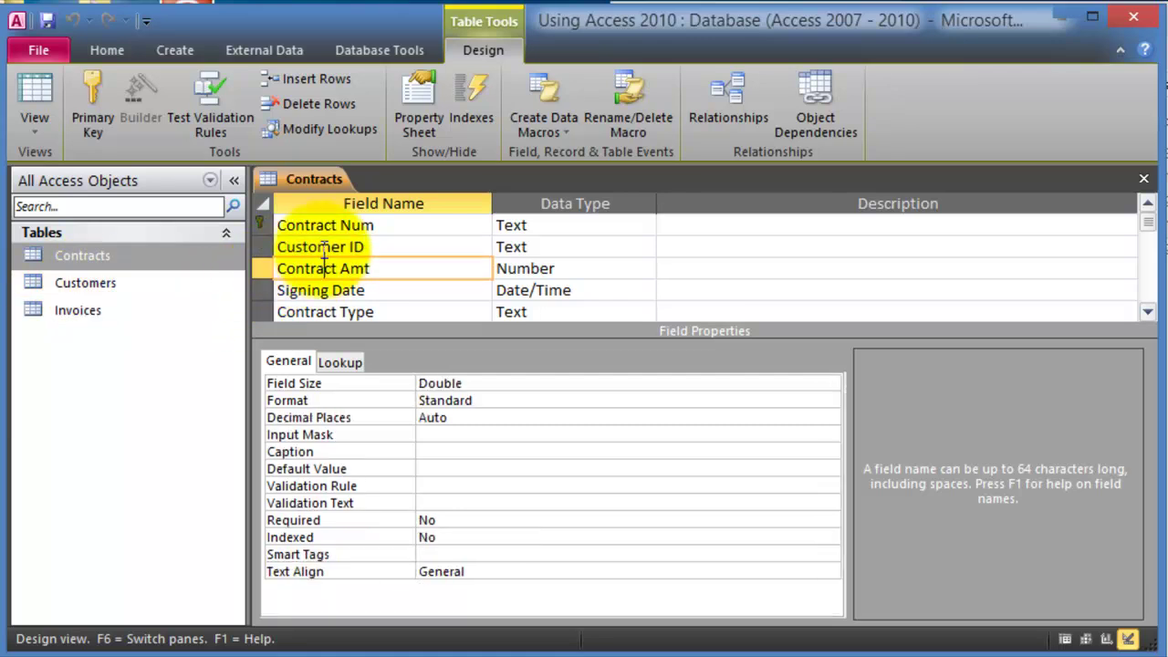
click(305, 224)
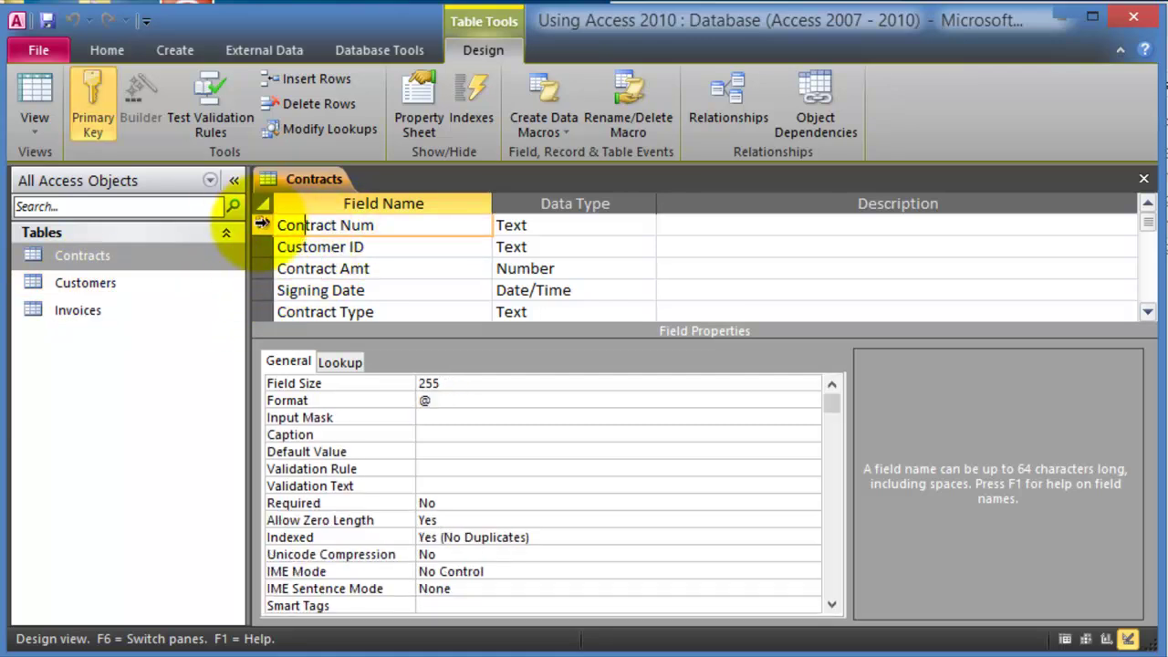
click(380, 246)
drag(380, 246, 276, 248)
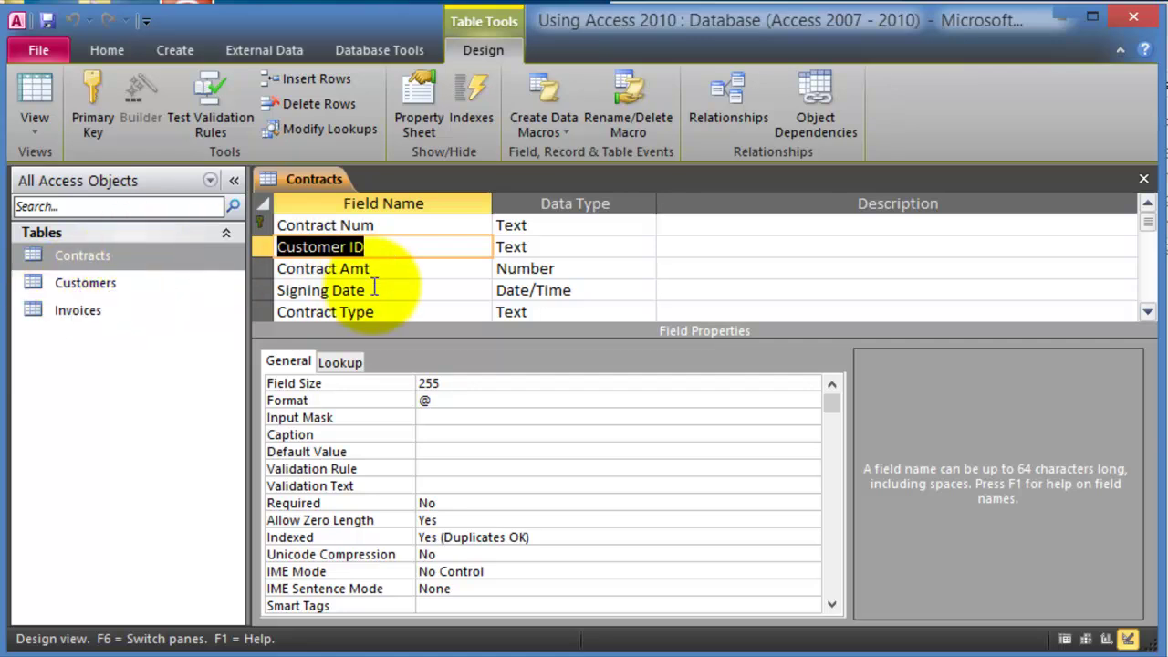
click(1143, 179)
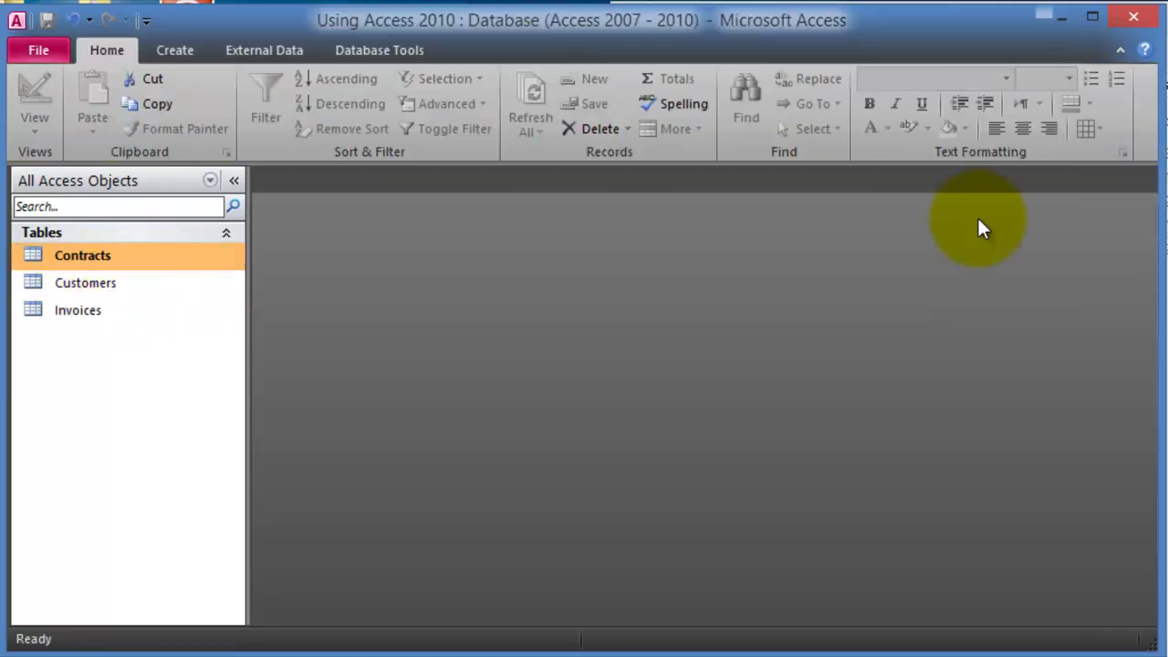
- Open the Invoices table in Design view and examine the Invoice Num primary key and the Contract Num foreign key
right_click(81, 310)
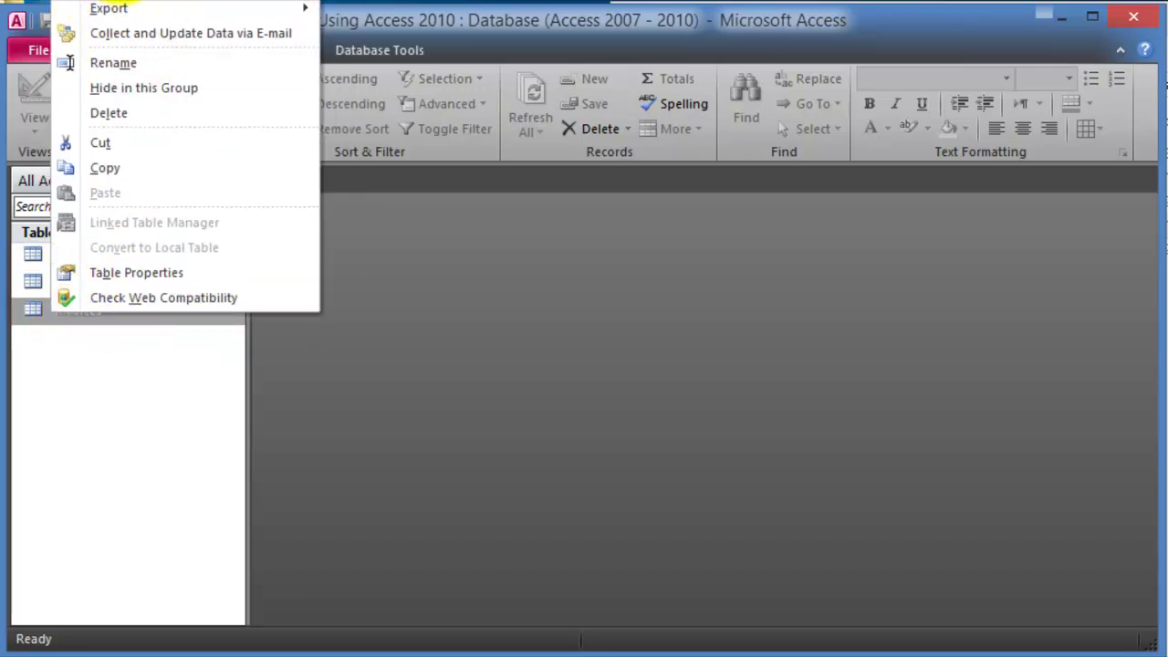
click(160, 2)
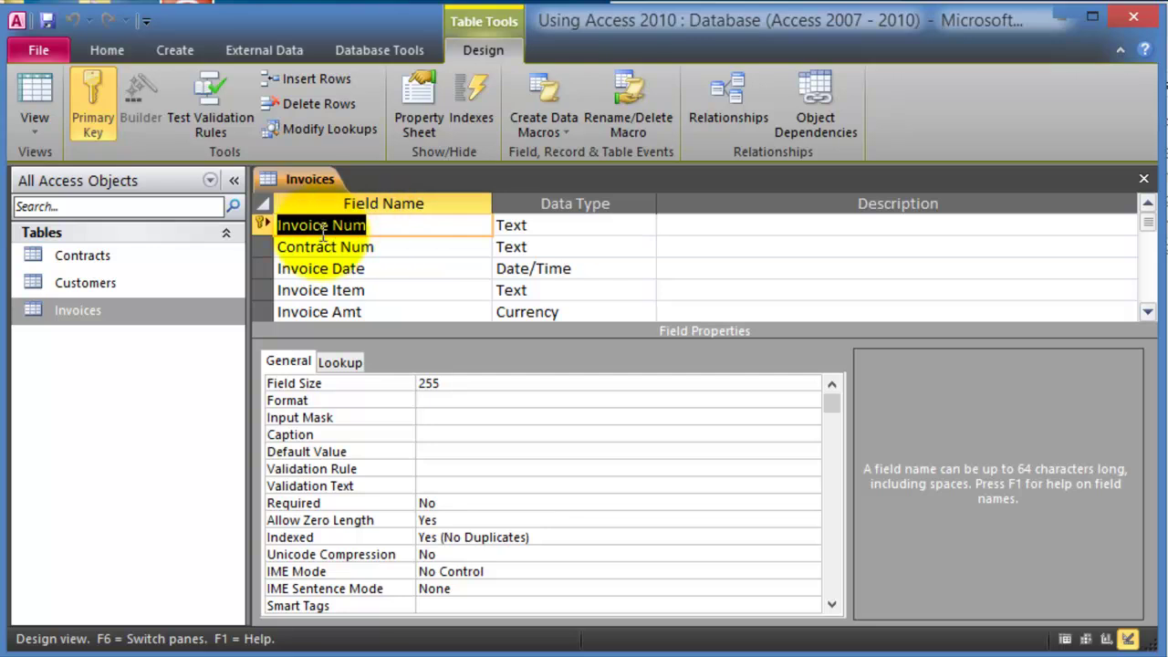
click(390, 251)
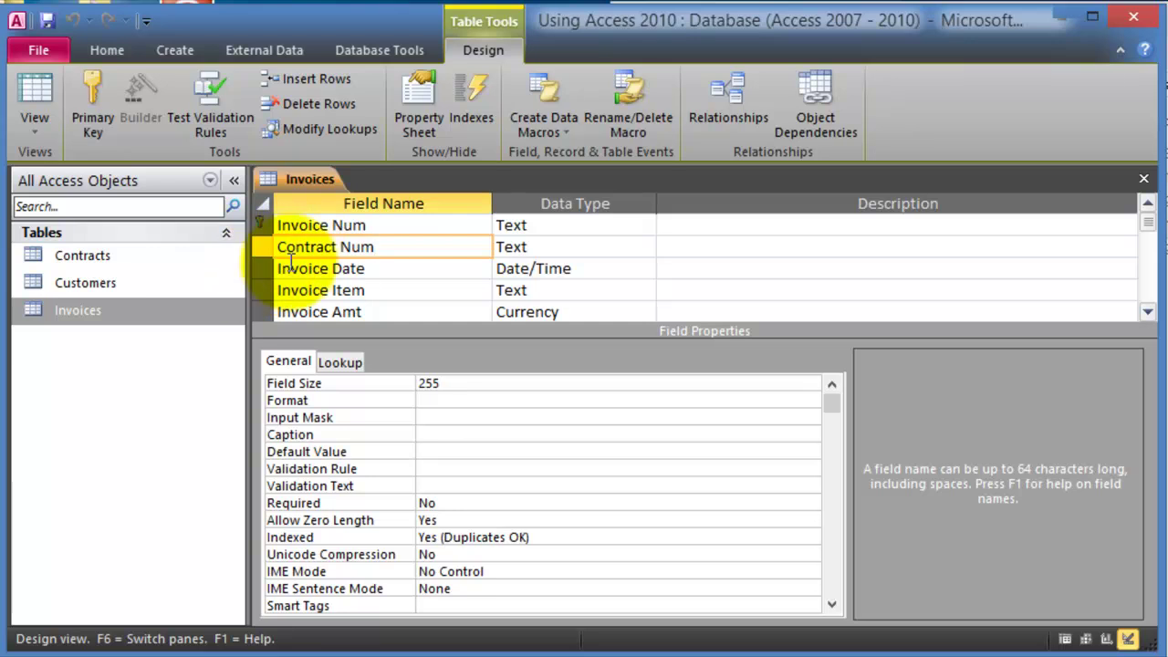
click(385, 274)
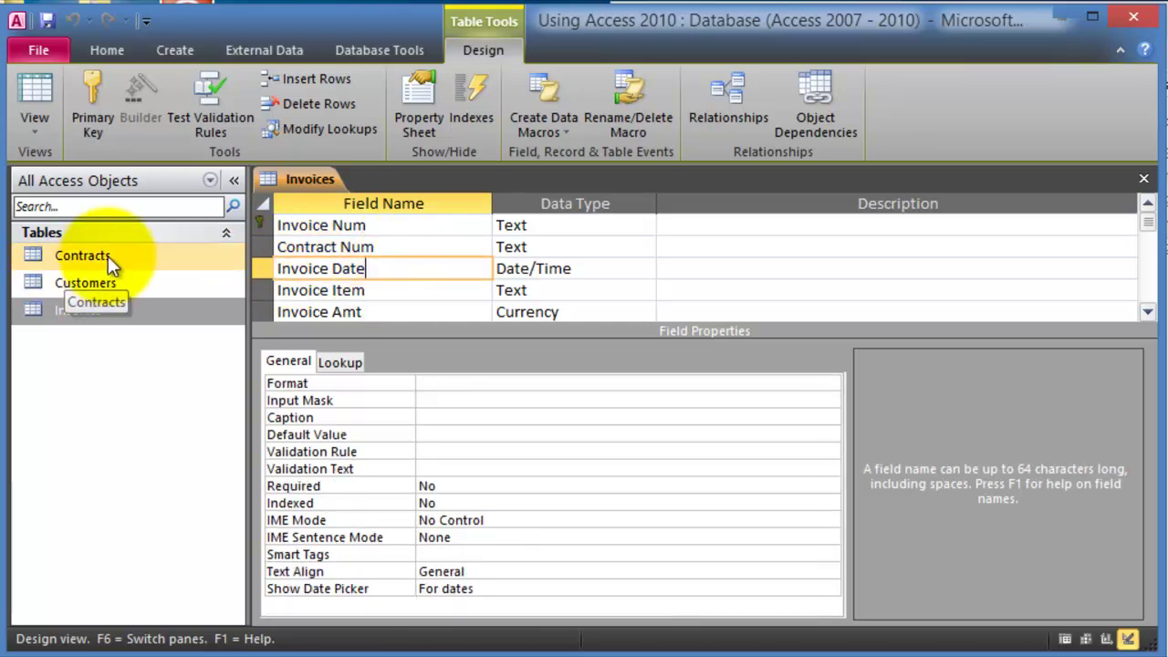
- Close the Invoices table, check the data type of the CustomerID primary key in the Customers design, and close that table
click(1143, 179)
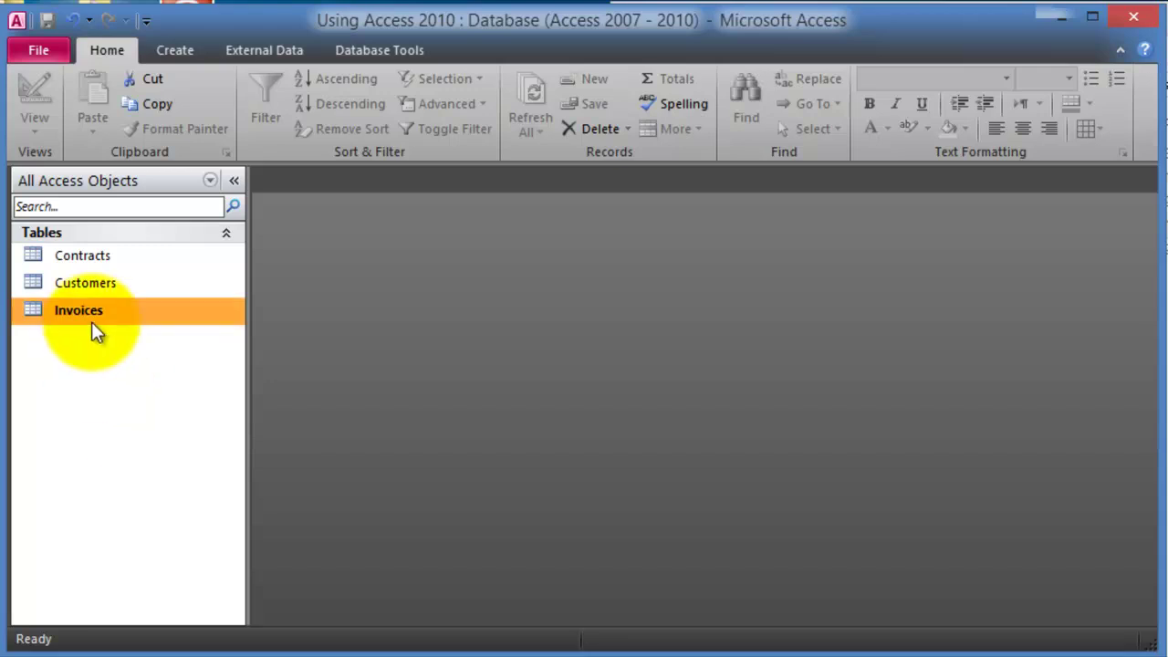
double_click(87, 283)
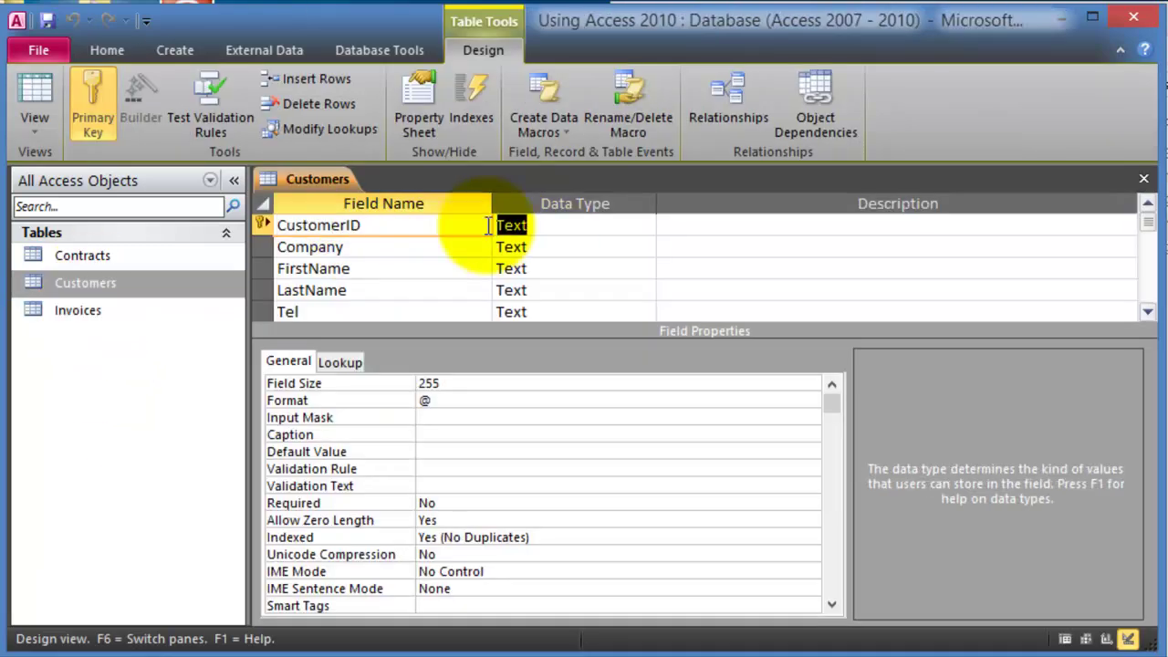
click(492, 225)
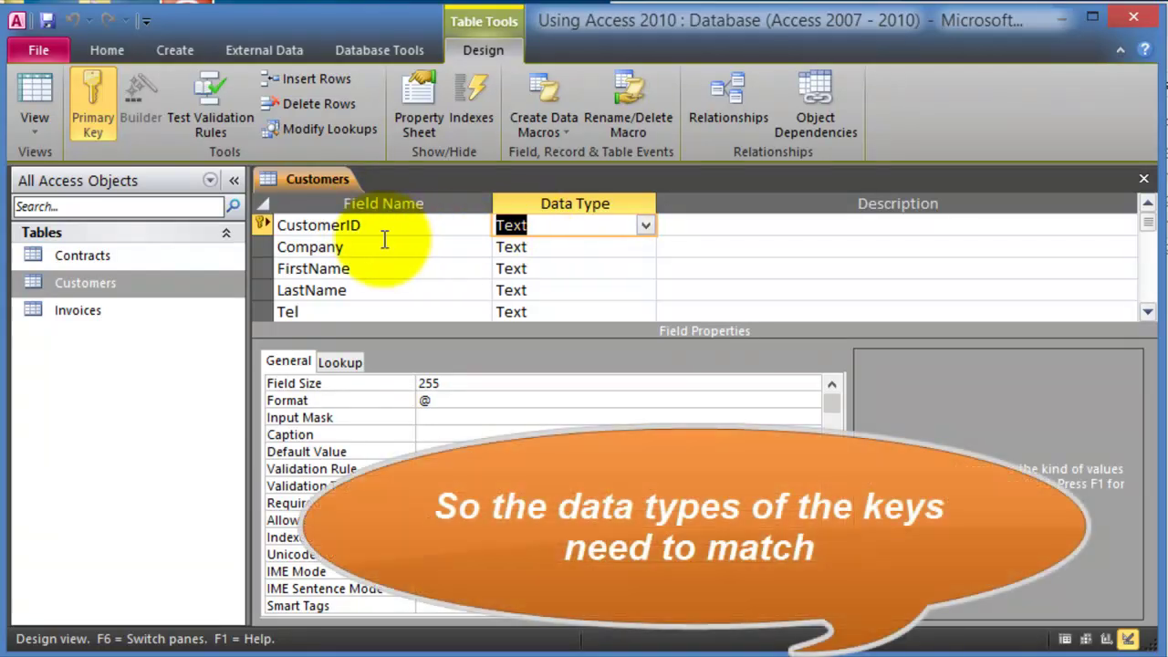
click(1143, 178)
- Open the Contracts table in Design view to check the data type of its Customer ID foreign key, and close the table
click(89, 264)
right_click(89, 262)
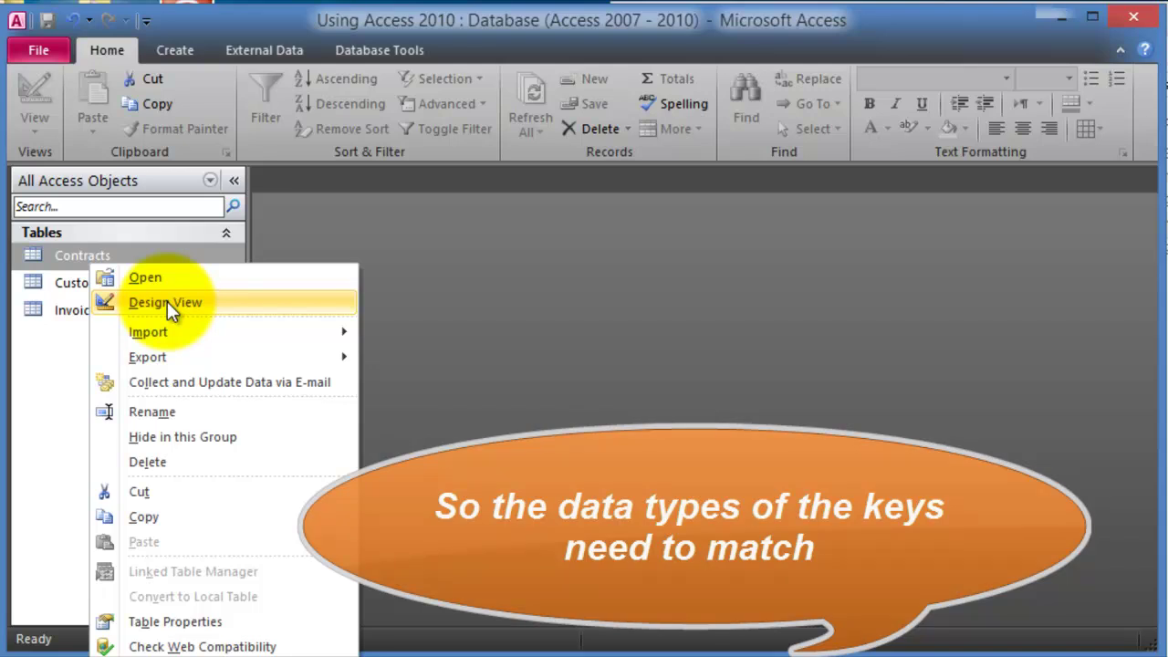
click(190, 304)
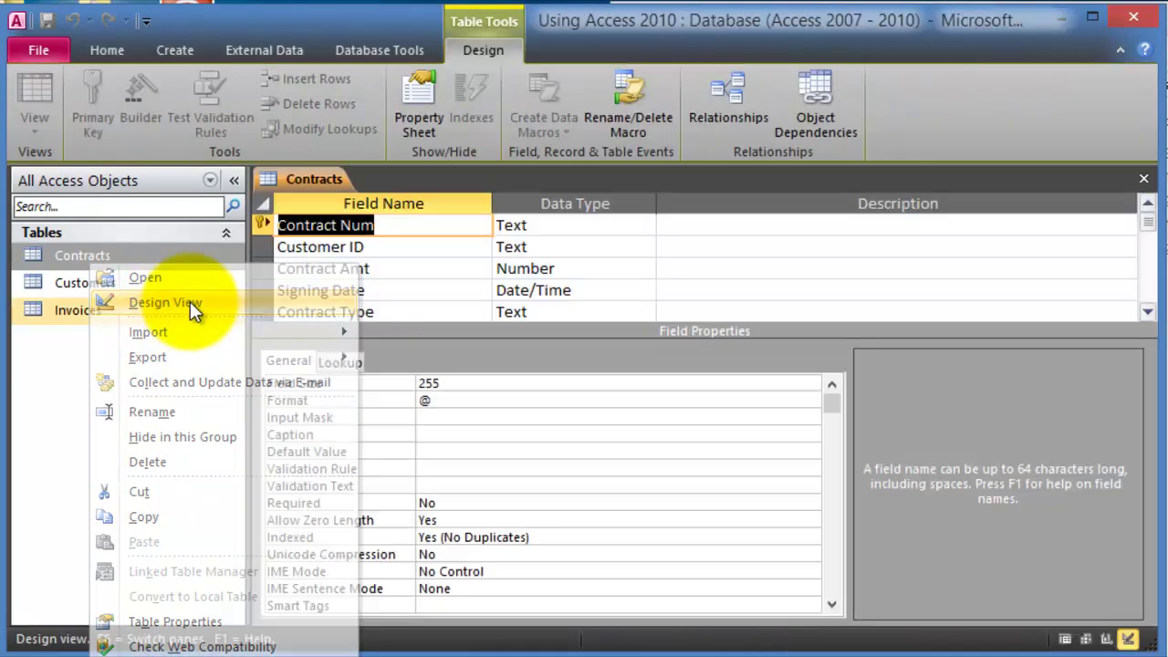
click(399, 247)
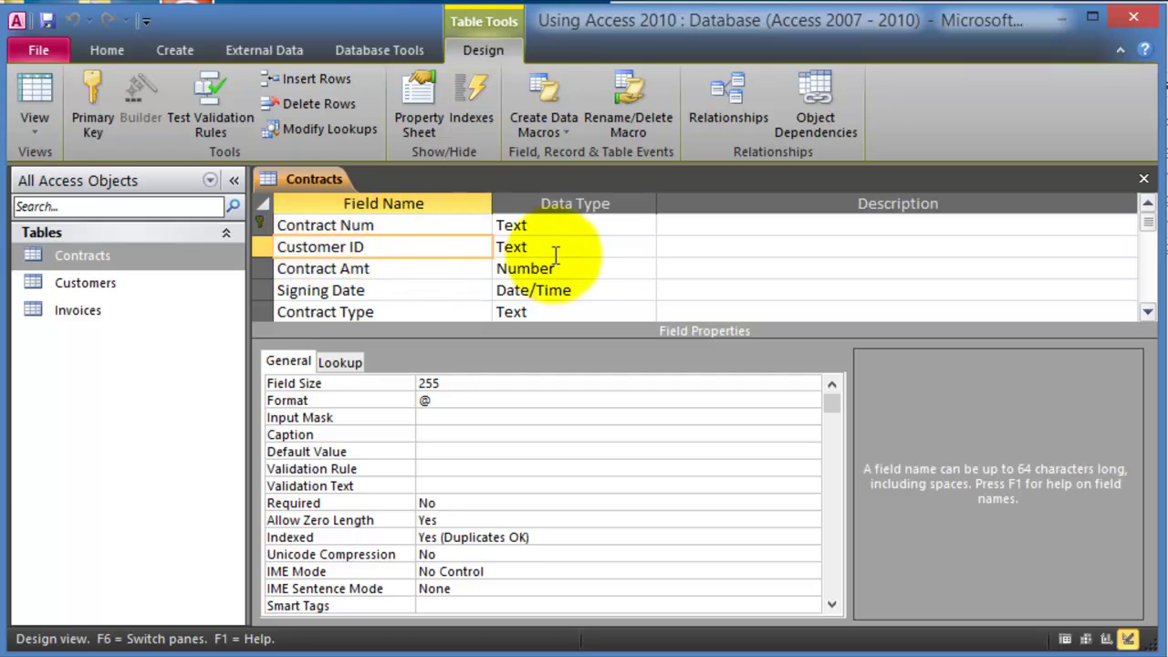
click(524, 248)
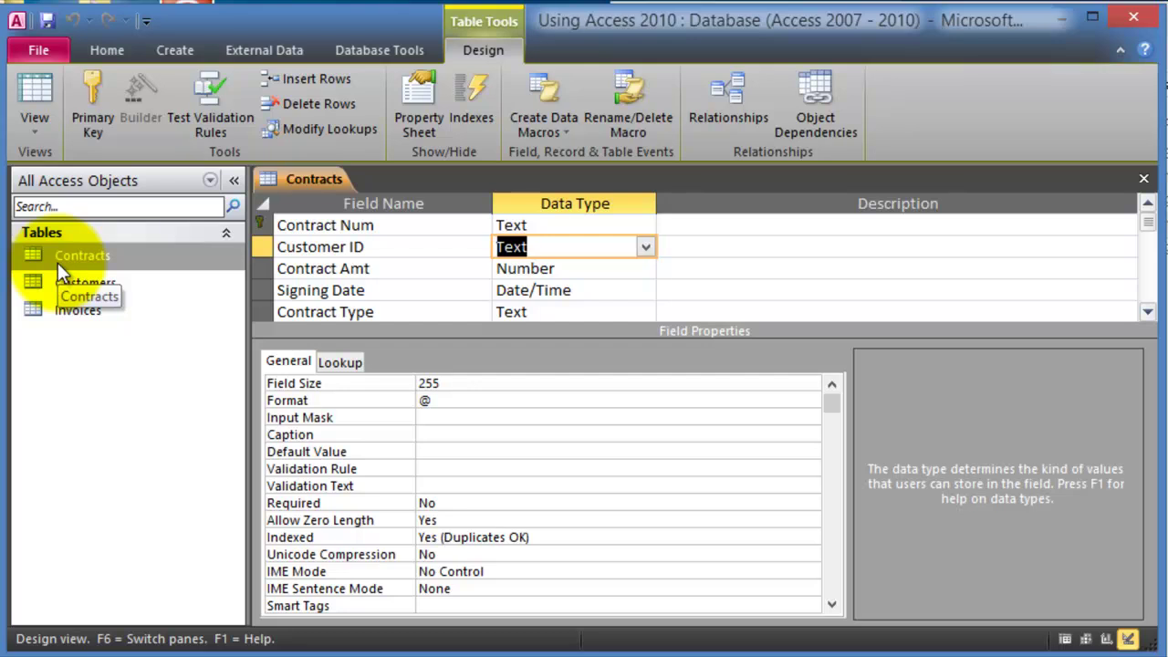
key(ctrl+w)
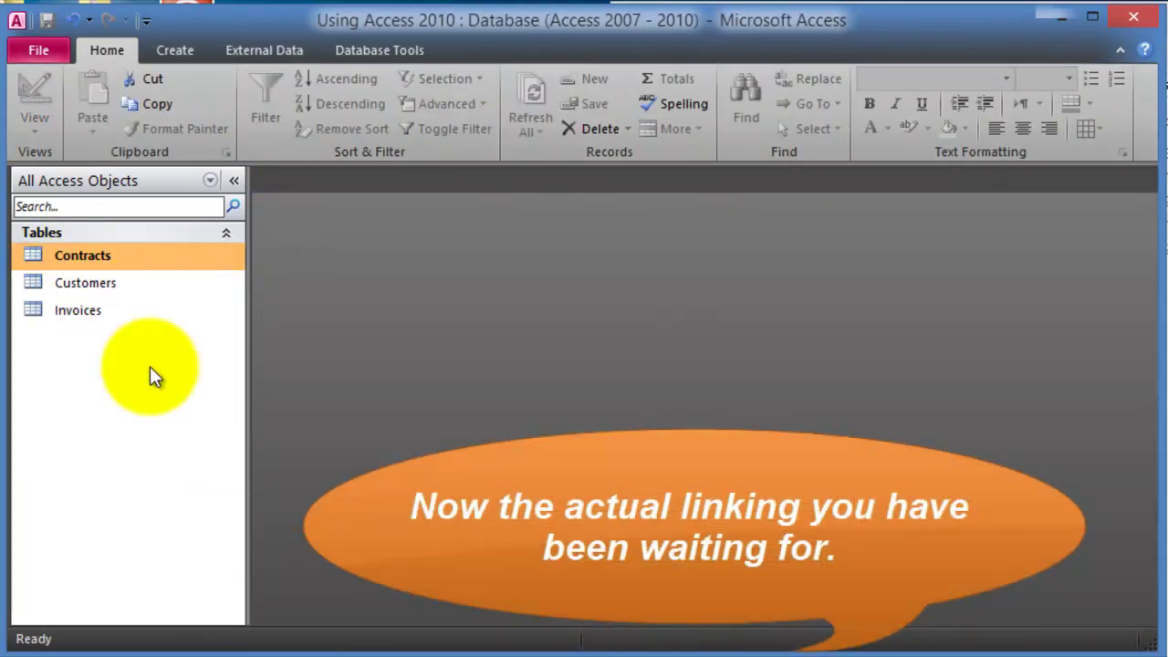
- Open the Relationships window and add the Contracts, Customers and Invoices tables to the layout
click(381, 45)
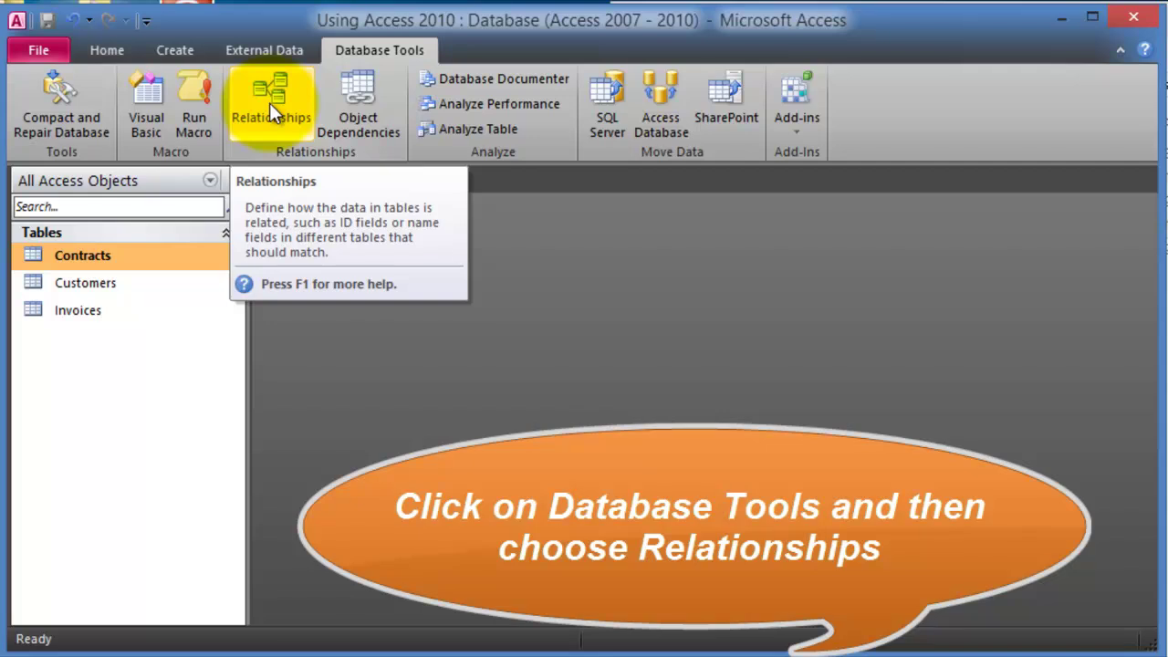
click(270, 102)
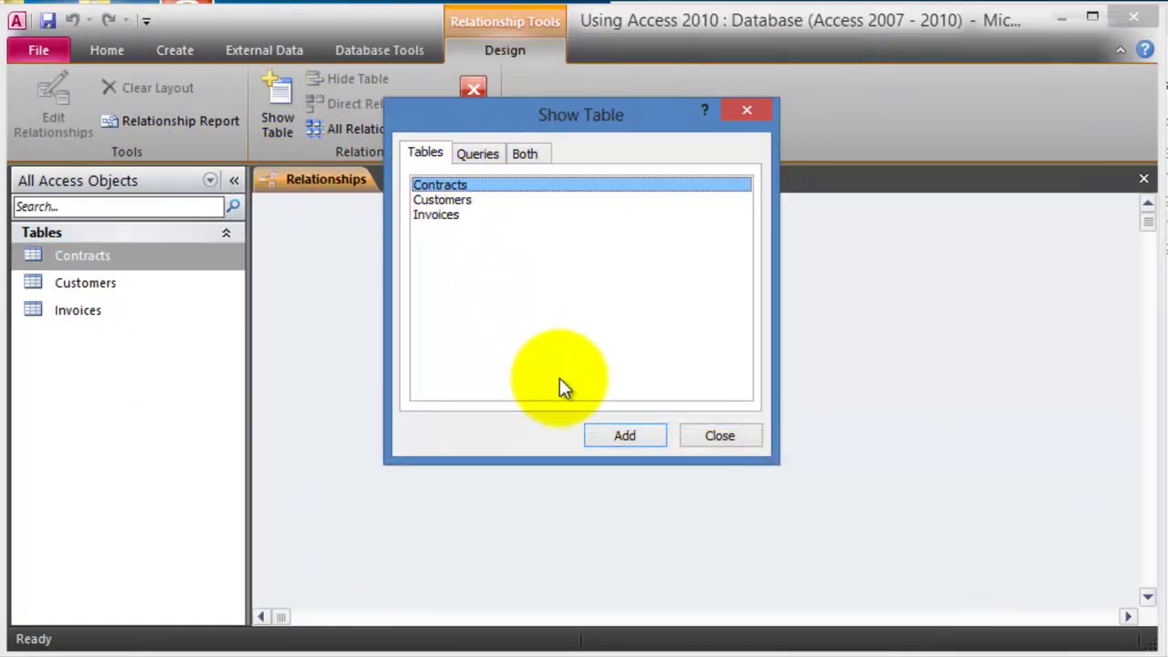
click(625, 436)
click(463, 200)
click(633, 432)
click(452, 218)
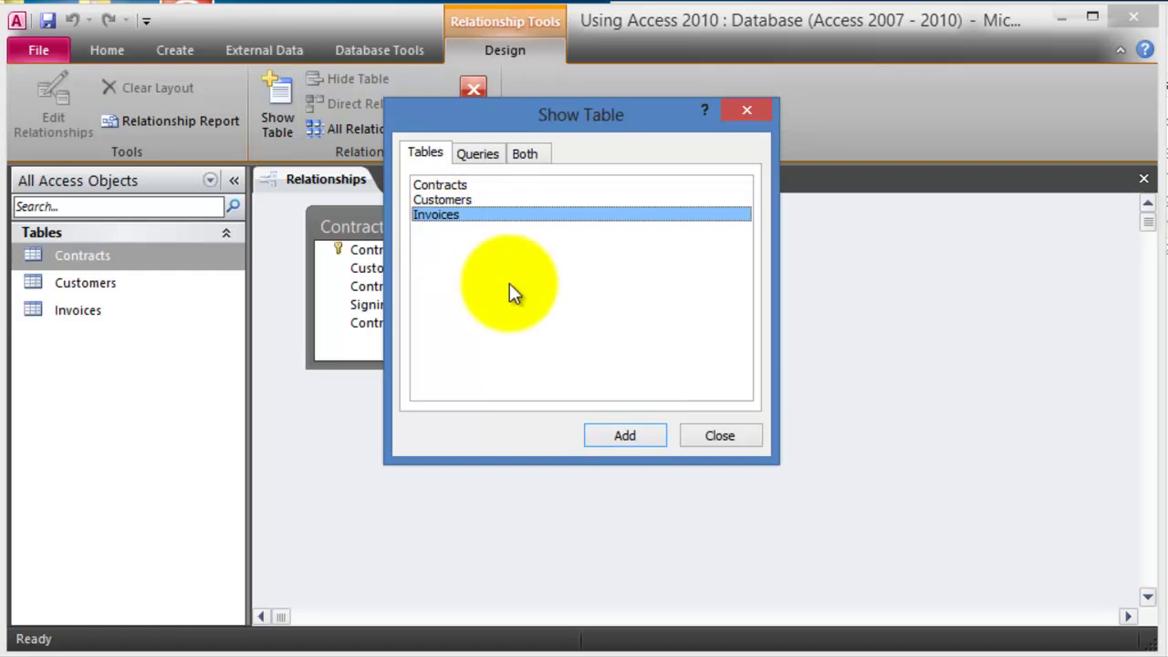
click(614, 435)
click(719, 436)
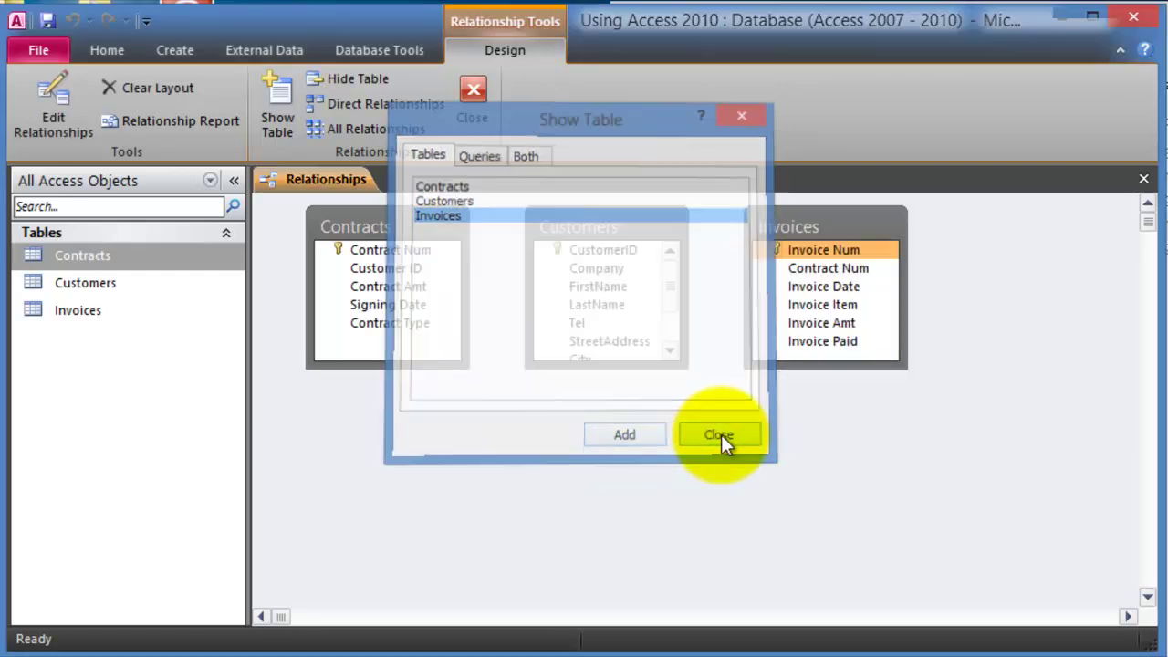
- Create a relationship from CustomerID in Customers to Customer ID in Contracts without enforcing referential integrity
click(591, 252)
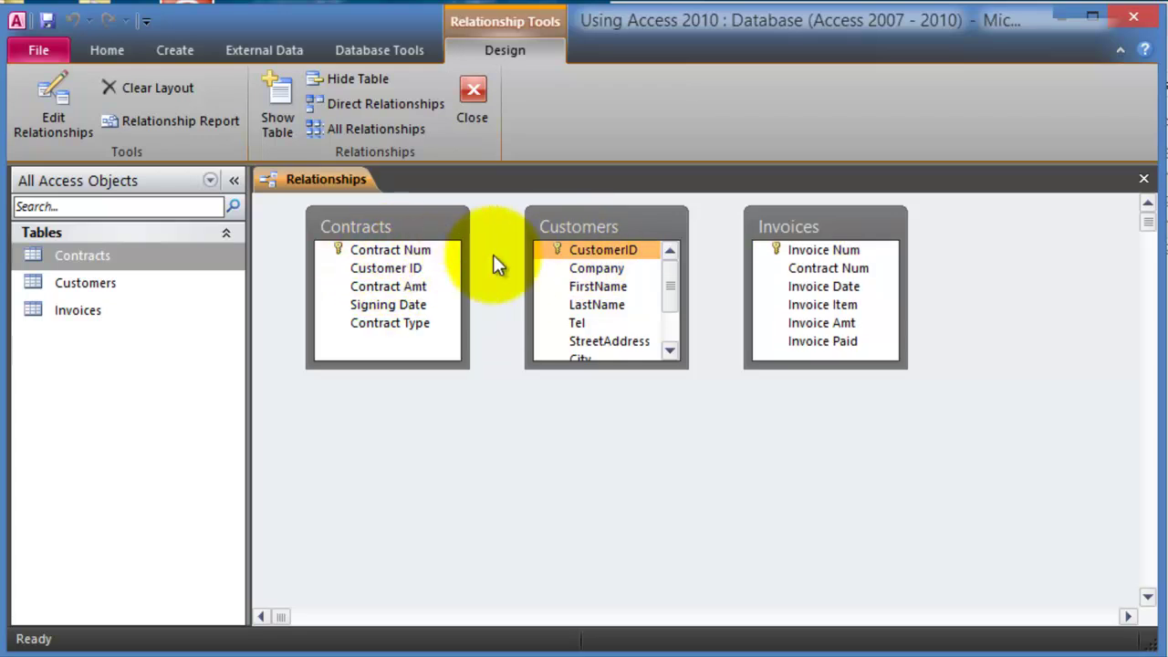
drag(578, 249, 376, 269)
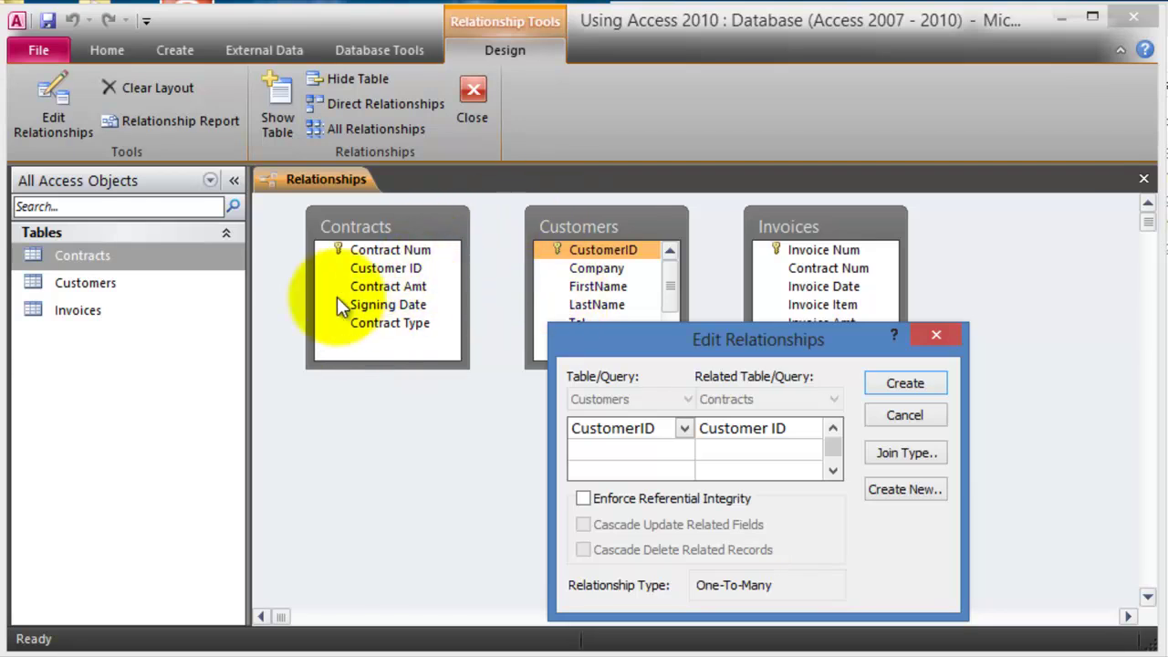
click(585, 499)
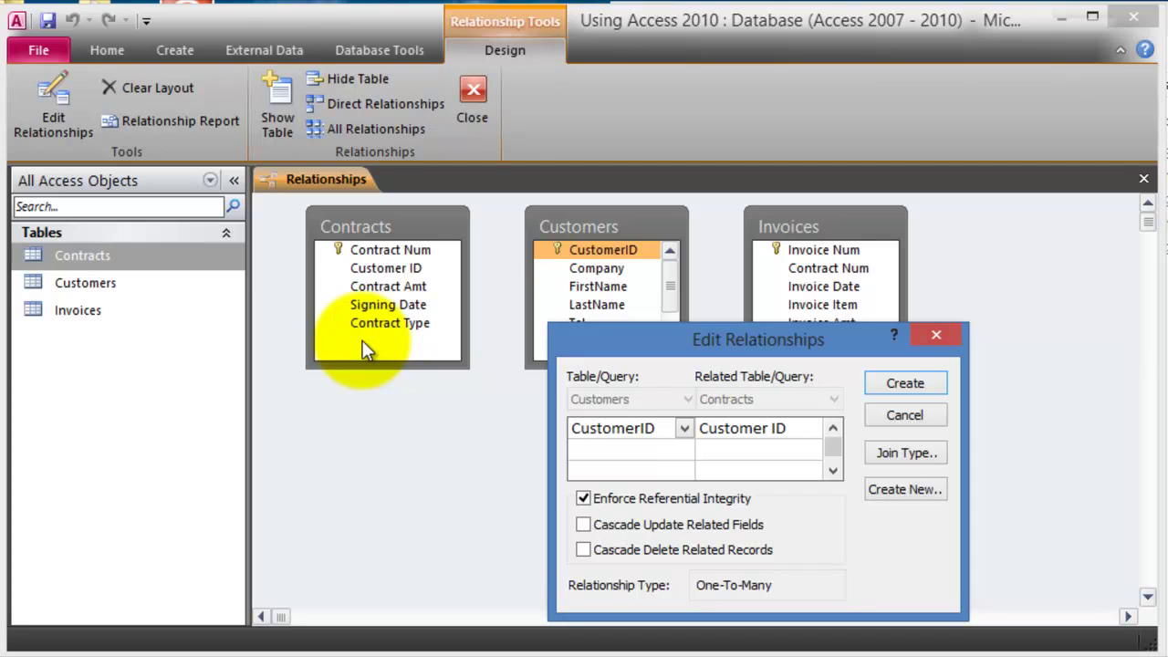
click(584, 499)
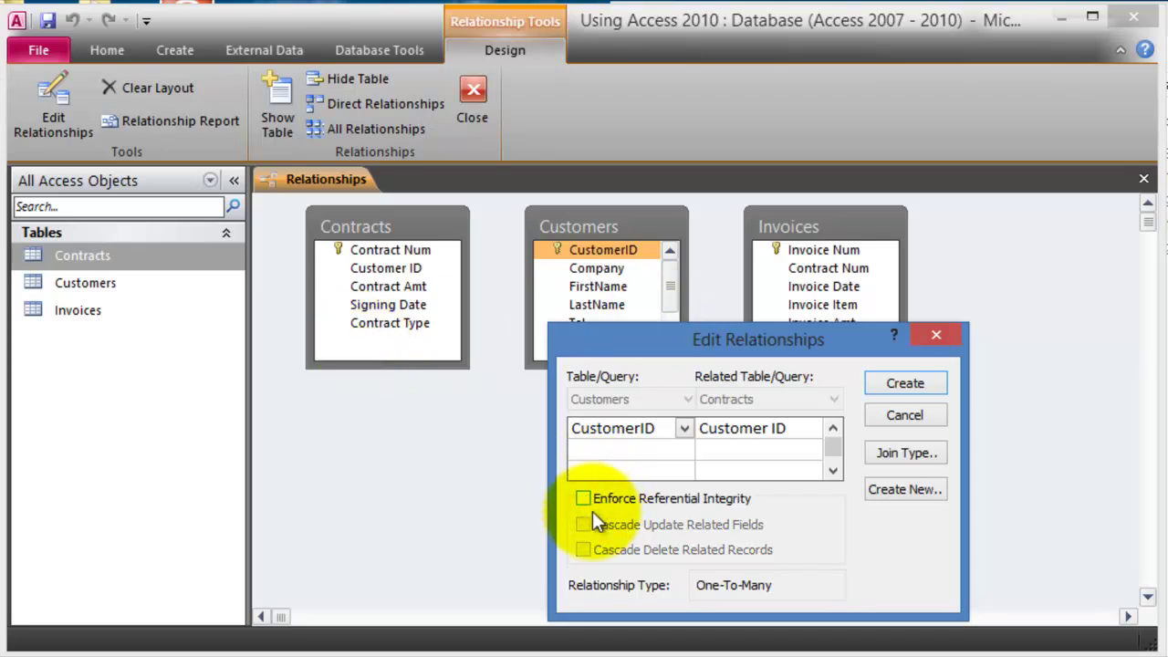
click(904, 382)
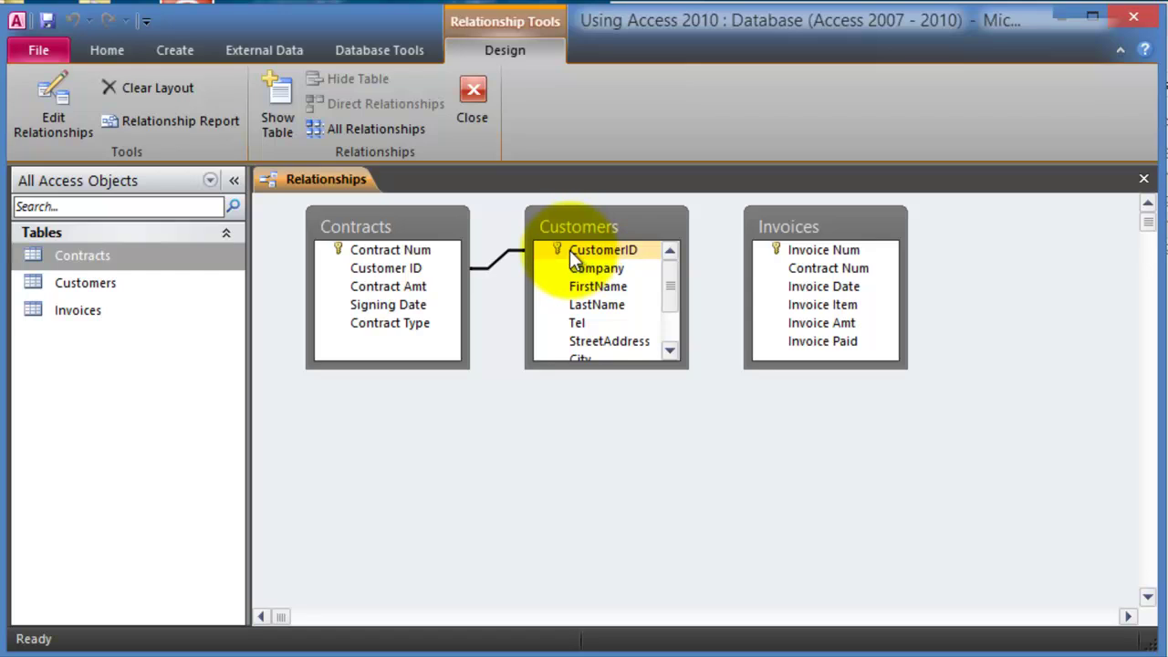
click(409, 264)
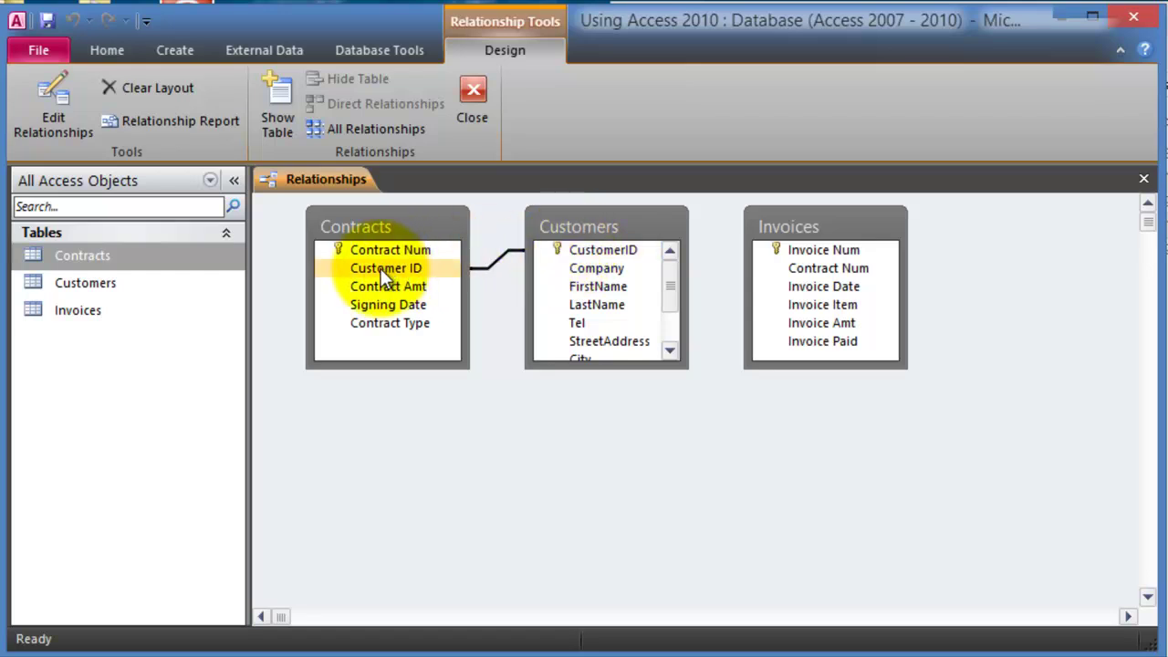
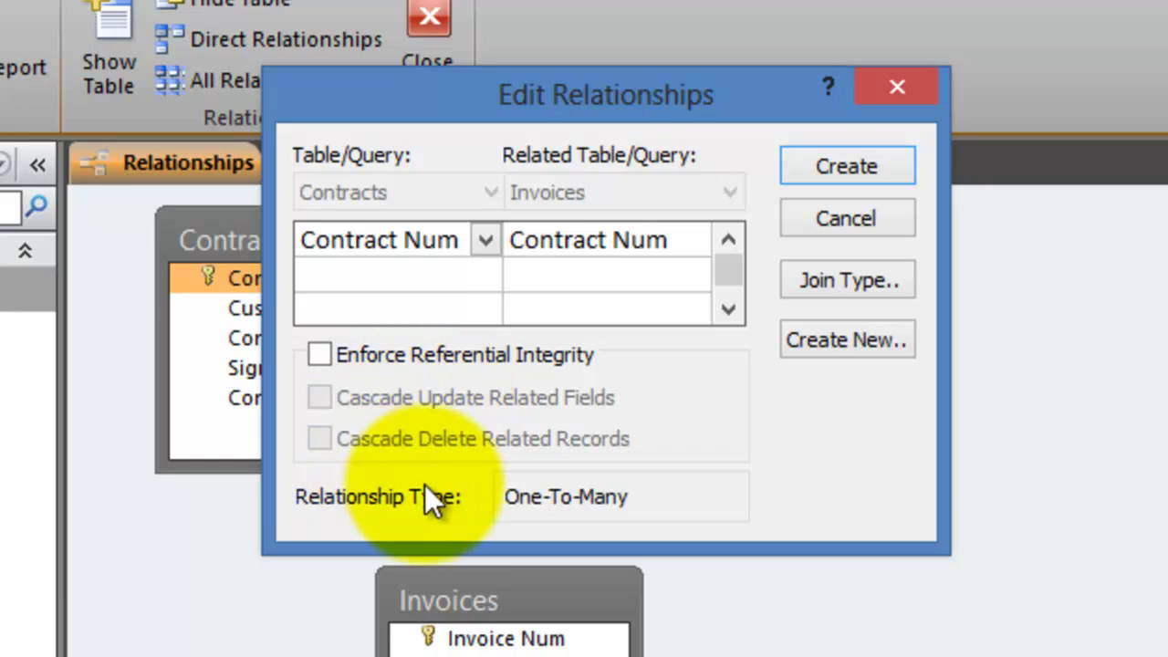
- Create the relationship between Contract Num in Contracts and Contract Num in Invoices without enforcing referential integrity
drag(586, 102, 1040, 357)
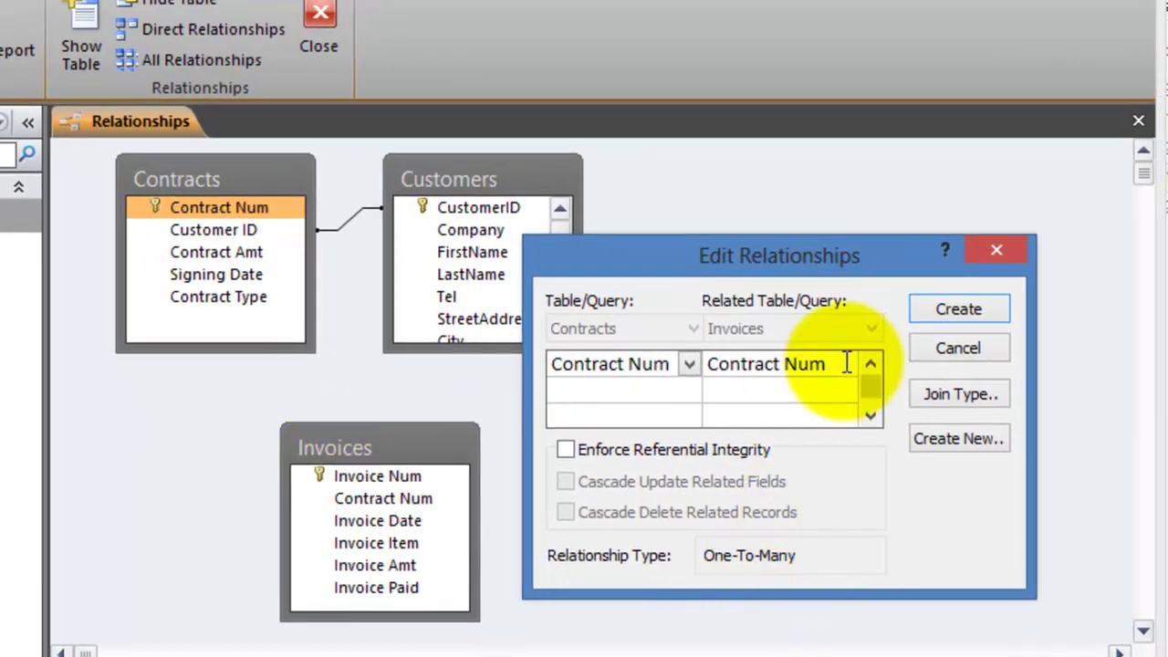
click(938, 310)
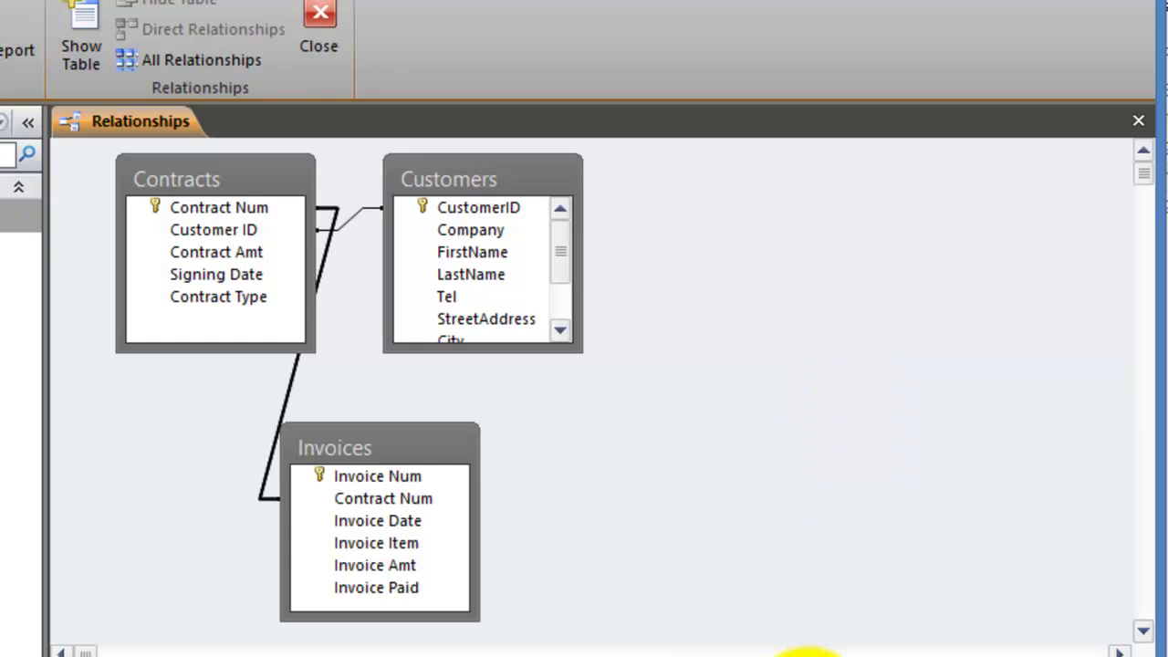
- Move the Invoices table box below the Customers box, and close the Relationships window with its layout changes saved
drag(391, 448, 538, 474)
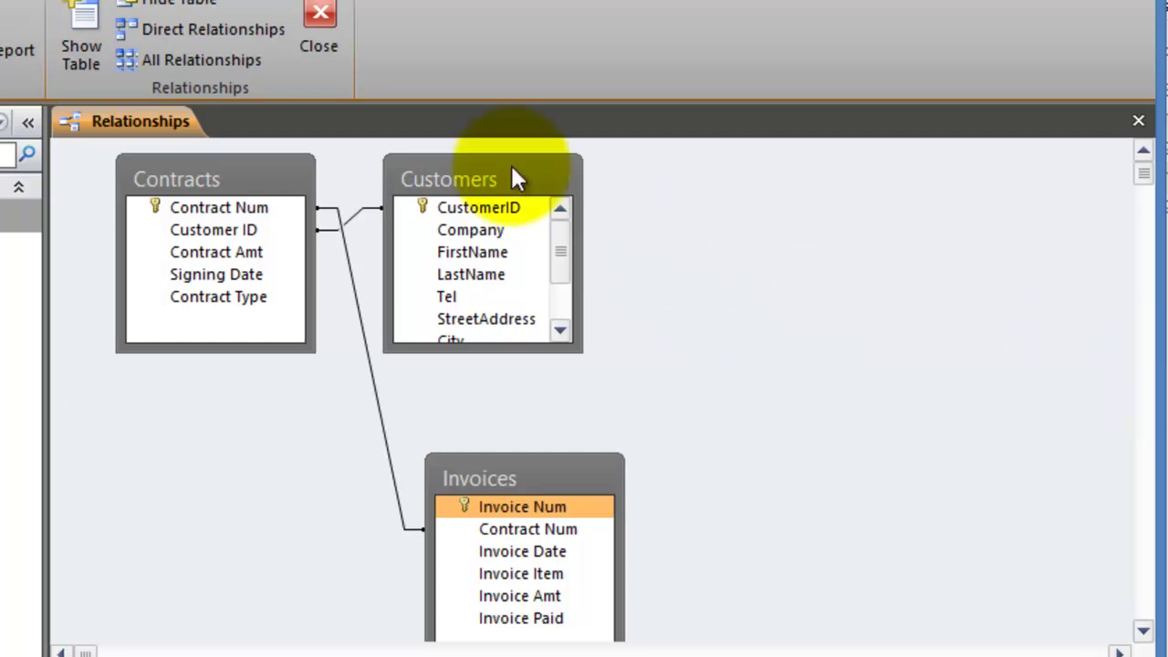
click(321, 23)
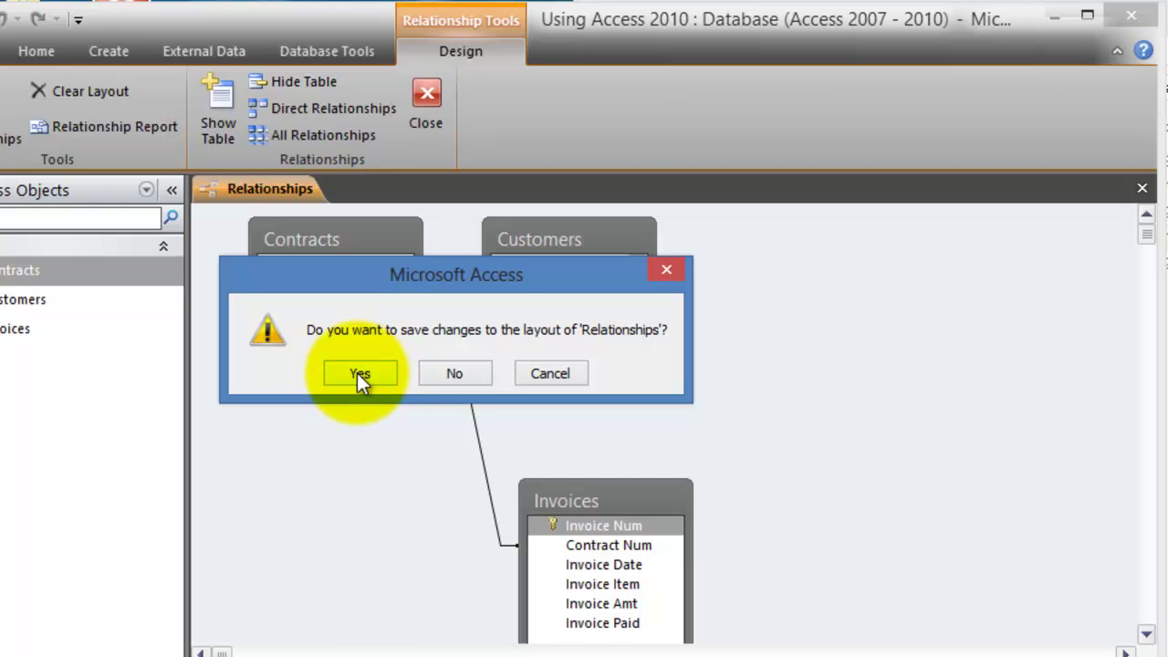
click(358, 373)
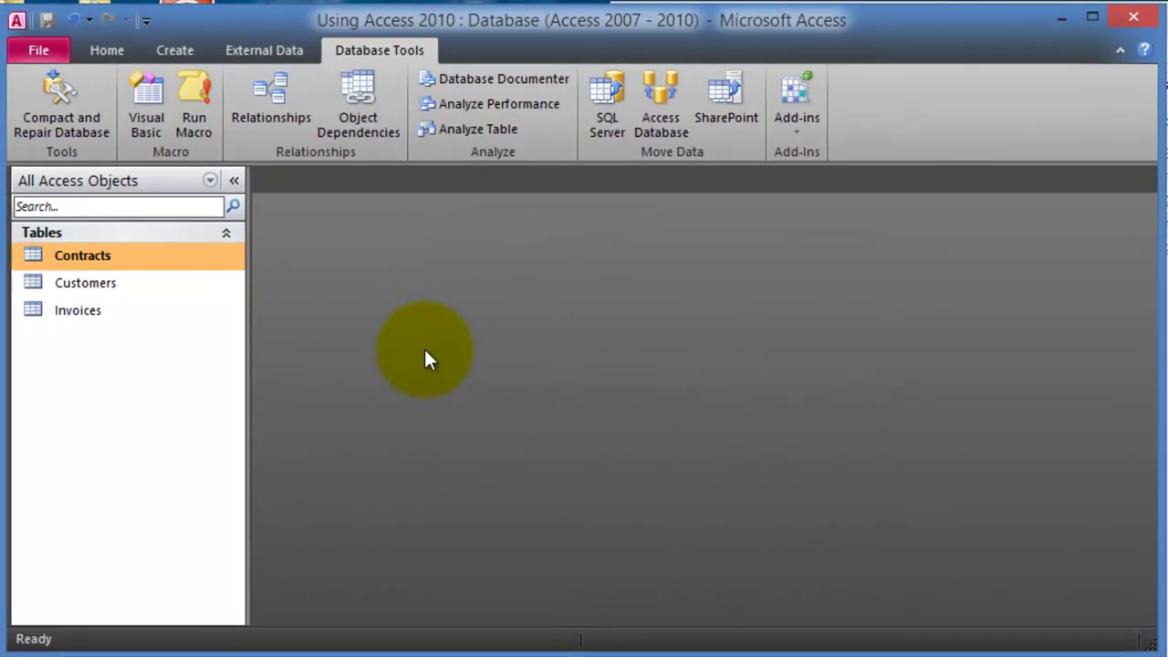
- Open the Customers table in Datasheet view to look at its records, and close it
double_click(80, 283)
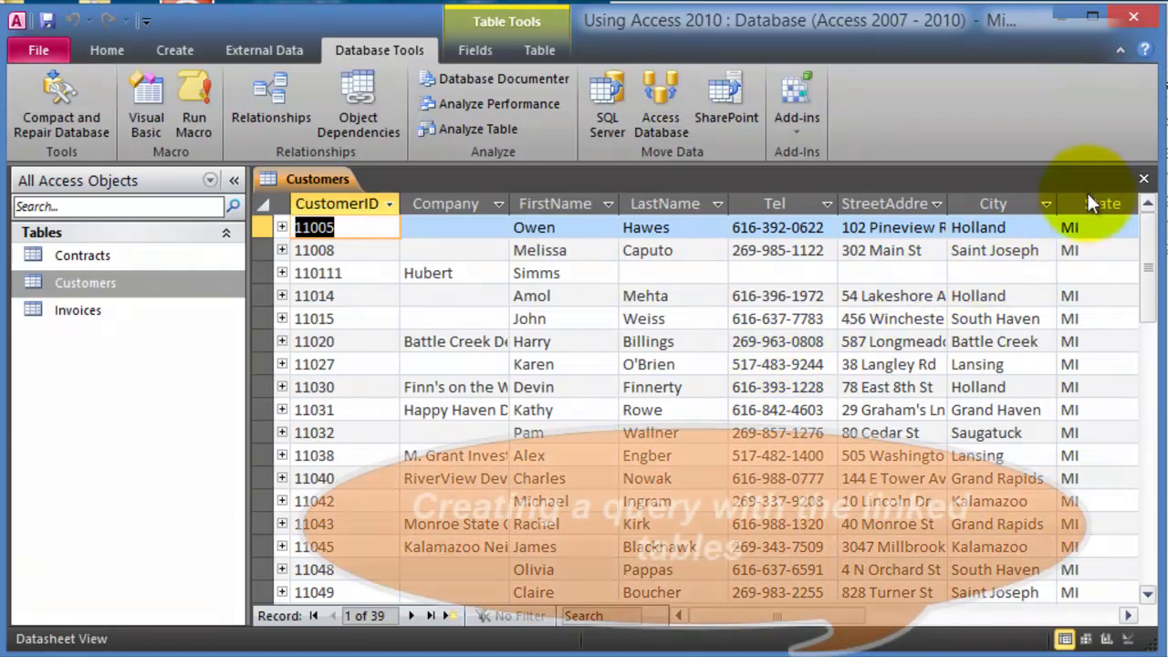
click(1146, 182)
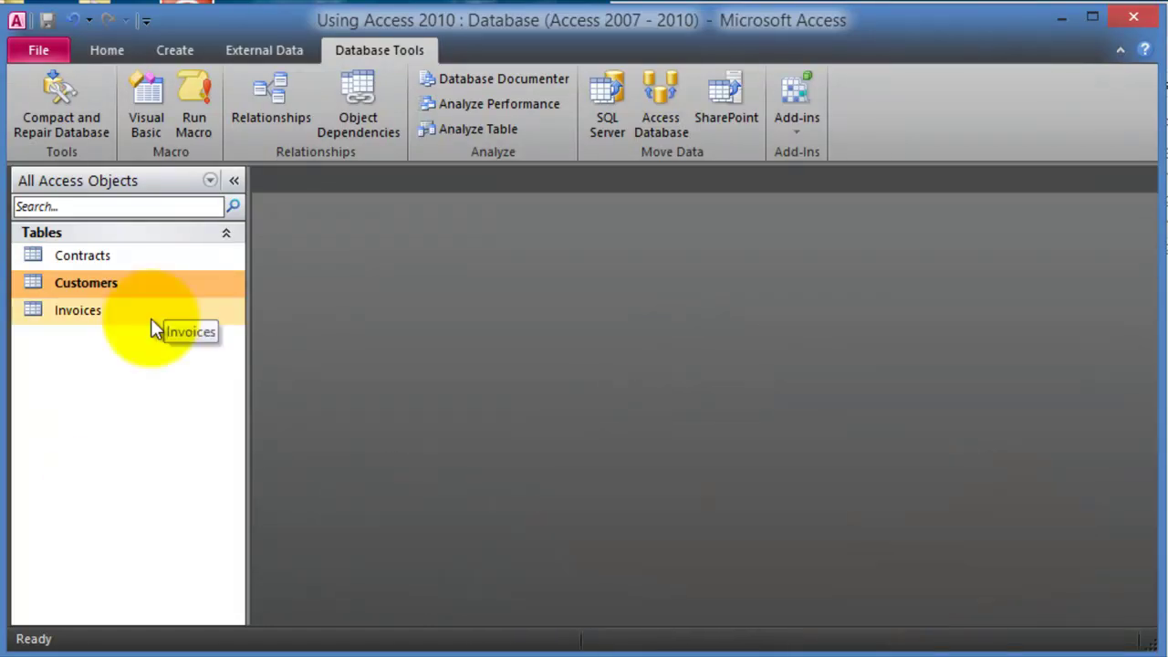
- Start a new query with the Simple Query Wizard and add the FirstName, LastName and Email fields from the Customers table
click(186, 53)
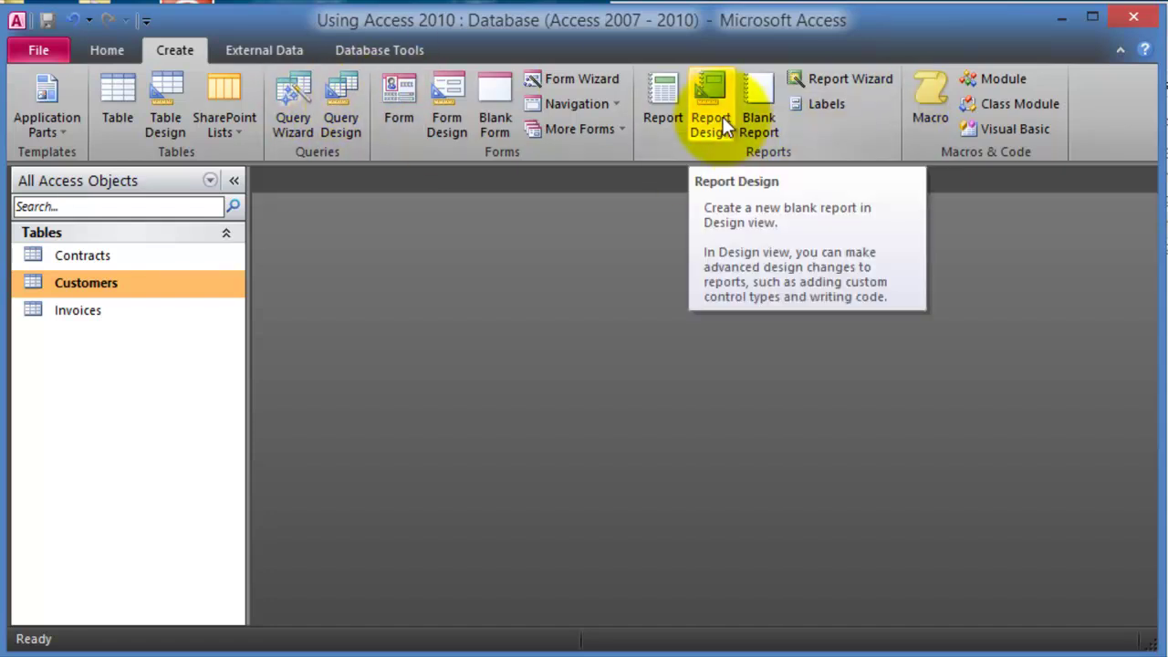
click(301, 124)
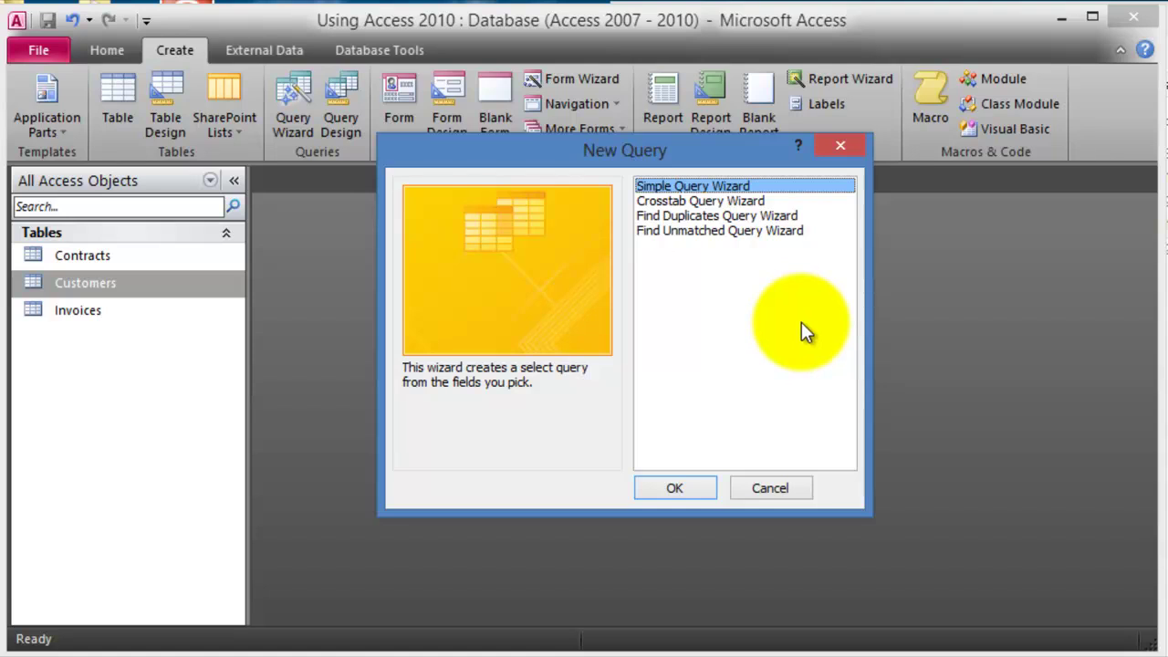
click(689, 492)
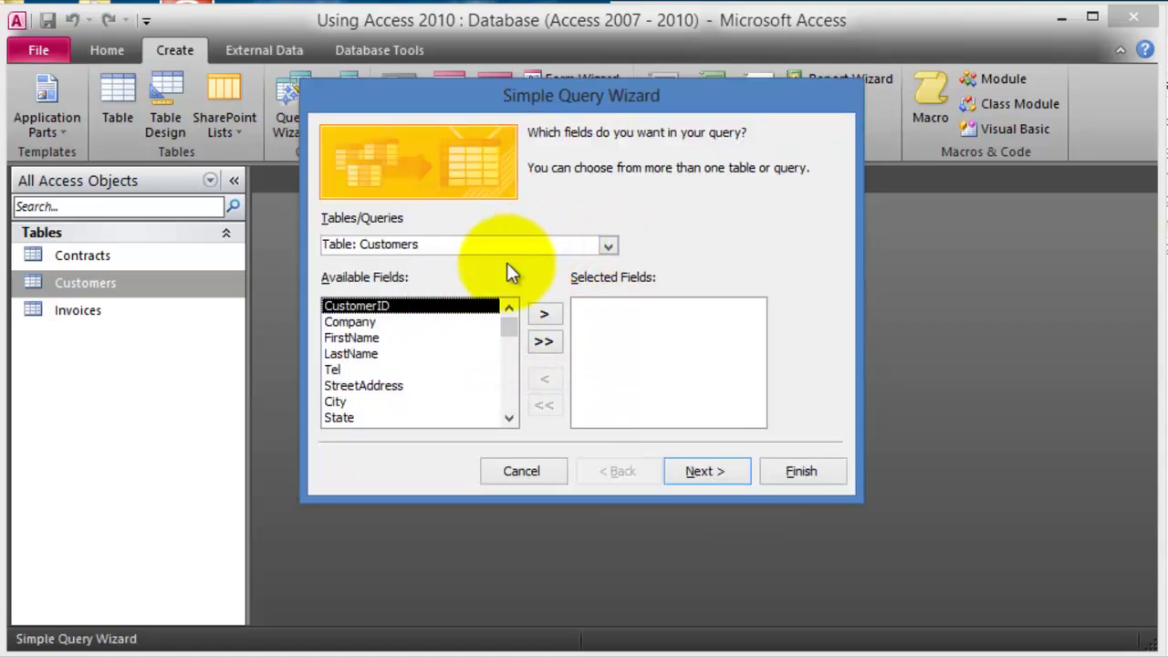
click(370, 339)
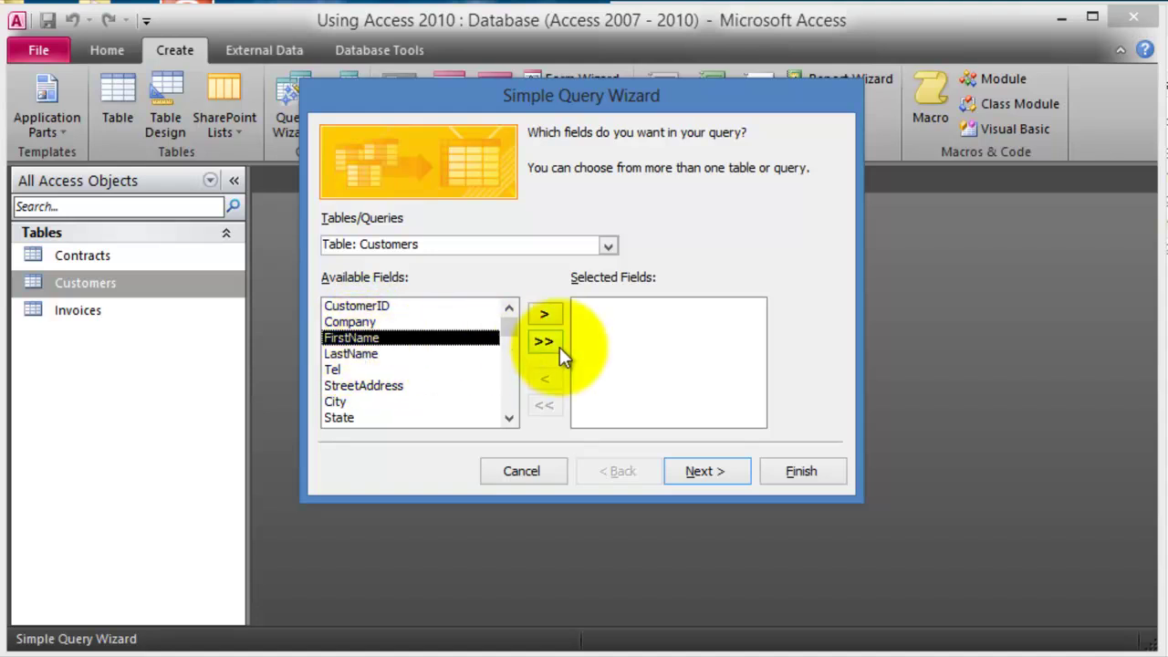
click(554, 313)
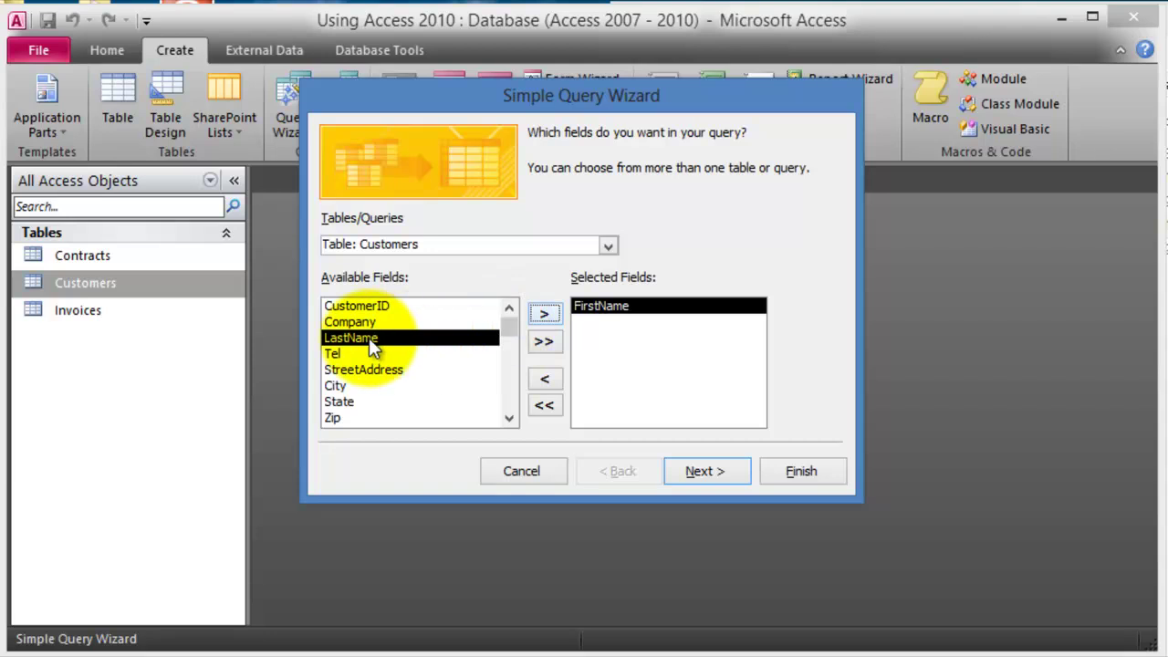
click(549, 314)
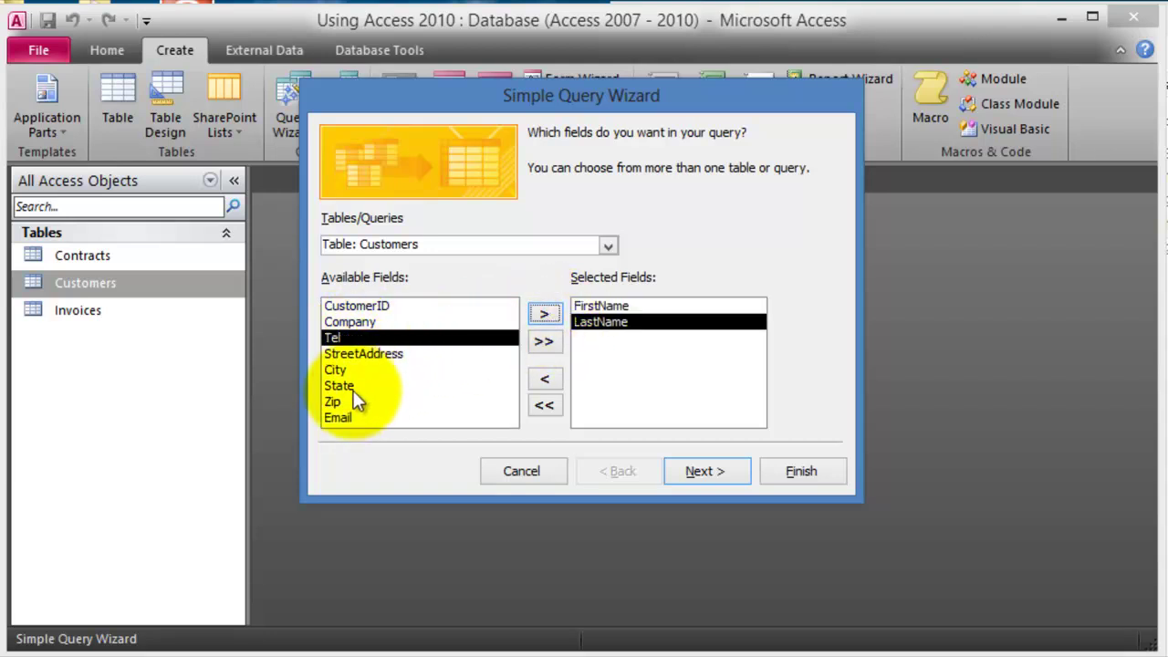
click(346, 418)
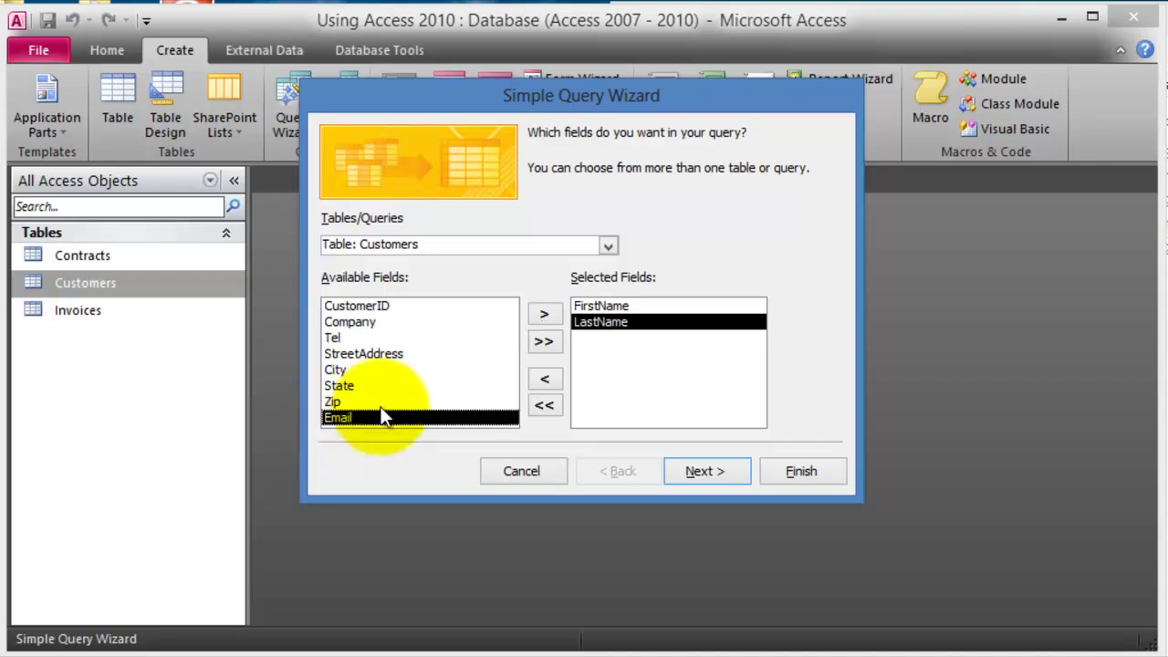
click(557, 320)
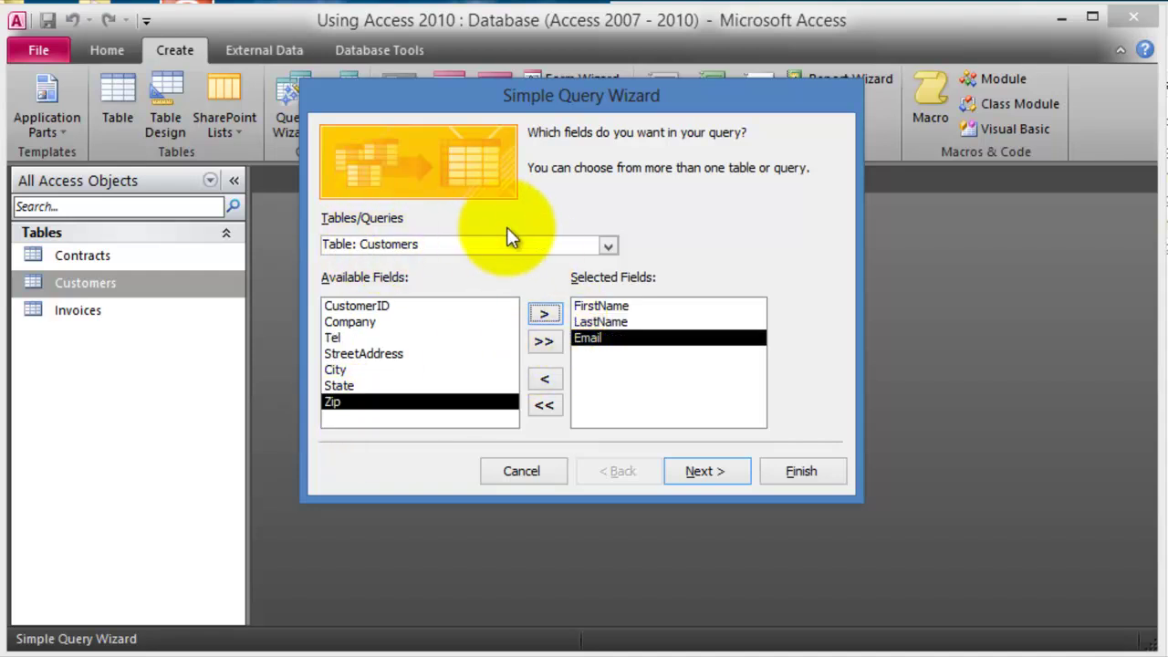
- Add the Contract Num, Contract Amt and Contract Type fields from the Contracts table to the query
click(609, 245)
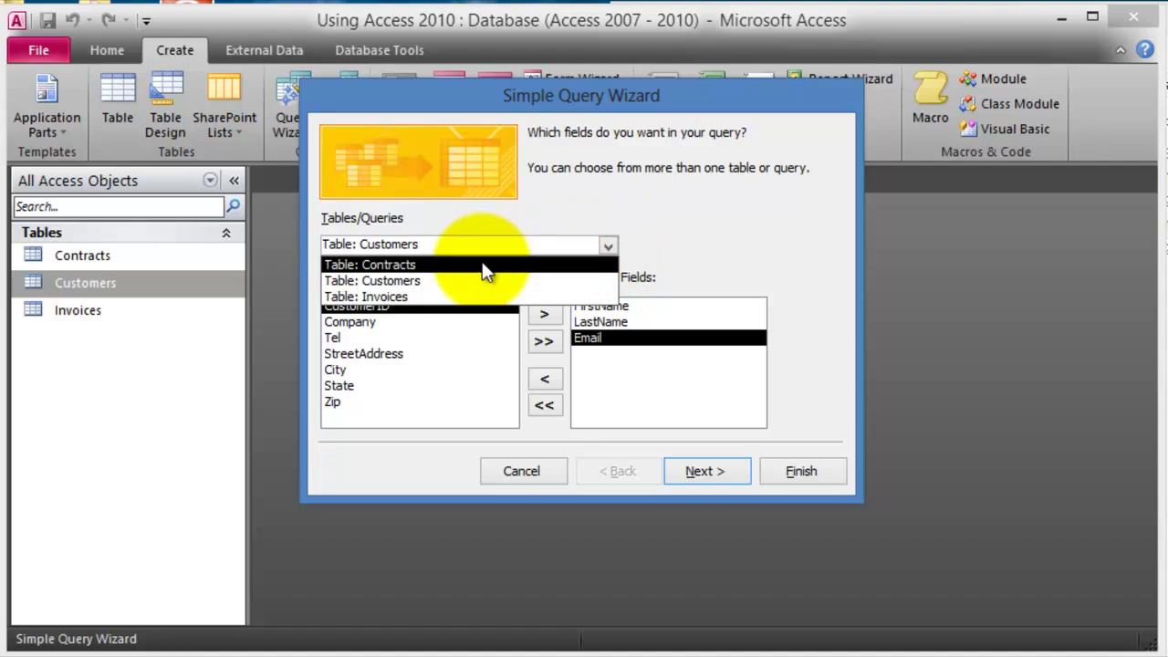
click(415, 265)
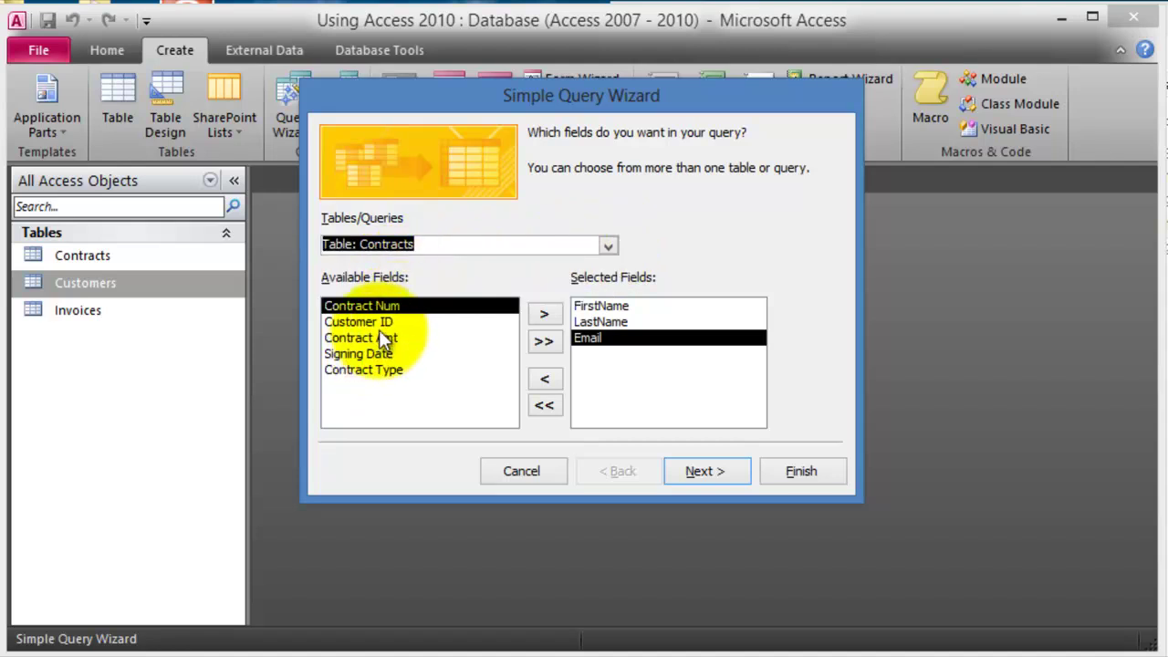
double_click(406, 308)
double_click(412, 322)
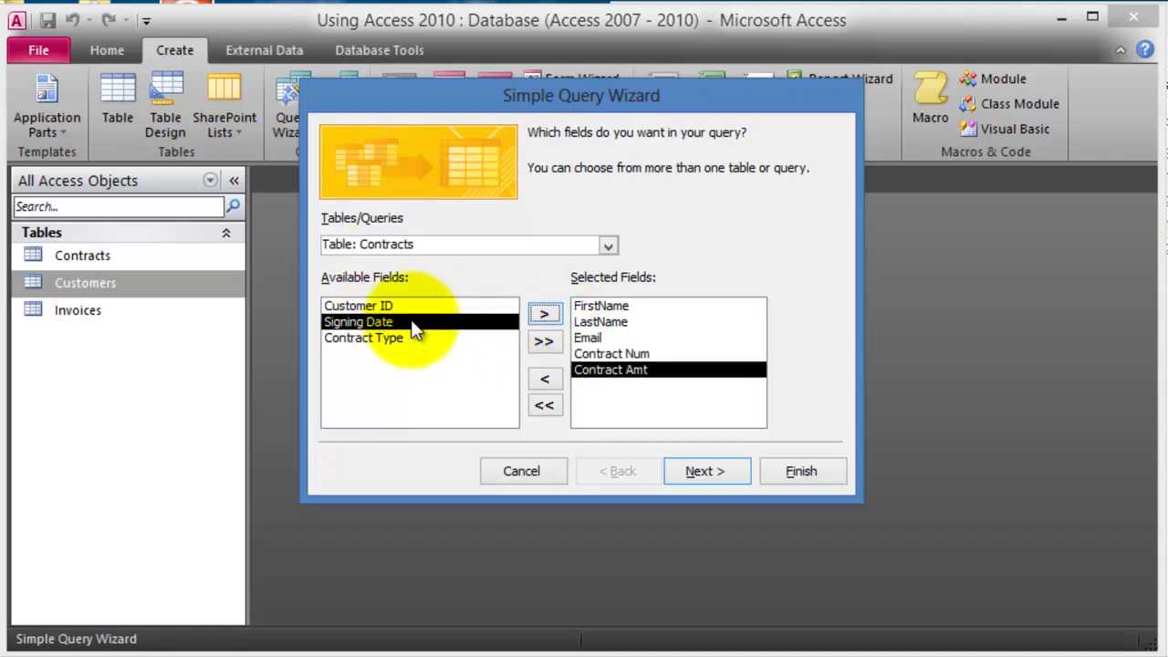
click(418, 340)
click(544, 313)
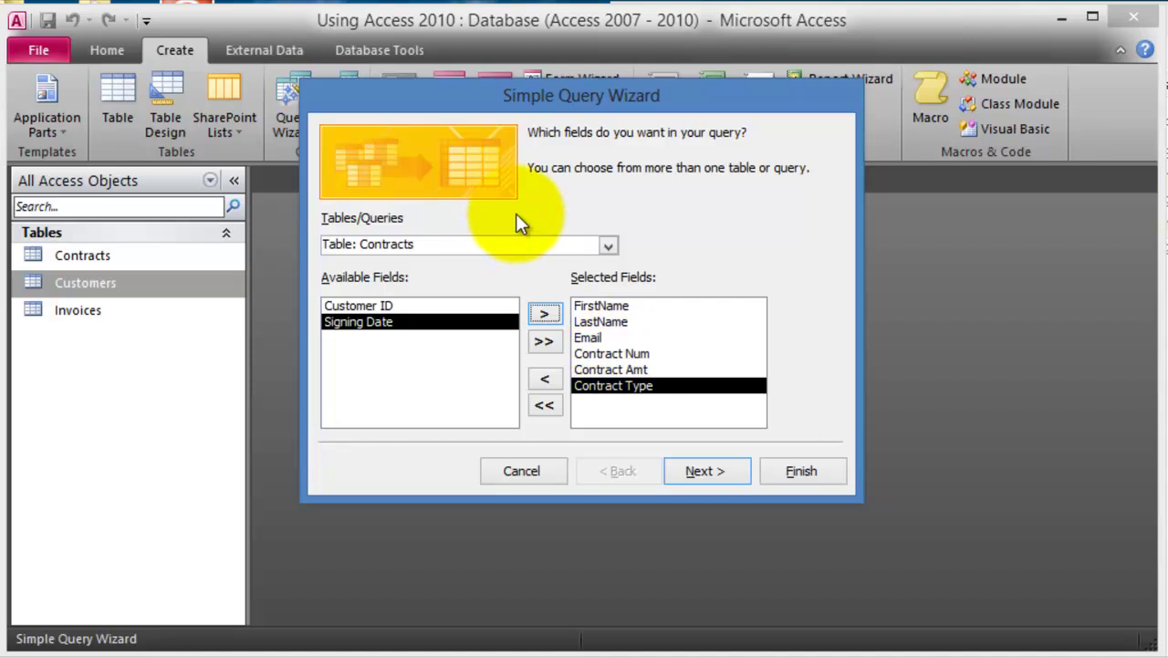
- Keep the query as a detail query, title it "Customers with contracts", and finish it by opening the results
click(702, 470)
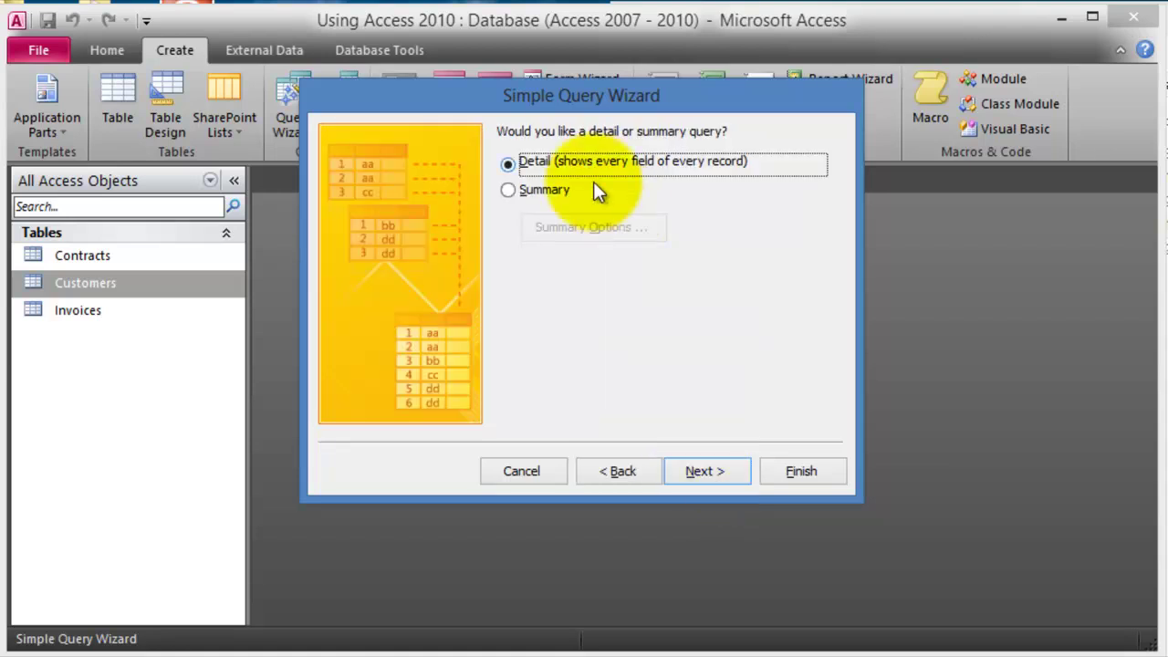
click(719, 475)
drag(597, 158, 499, 155)
text(Customers with contracts)
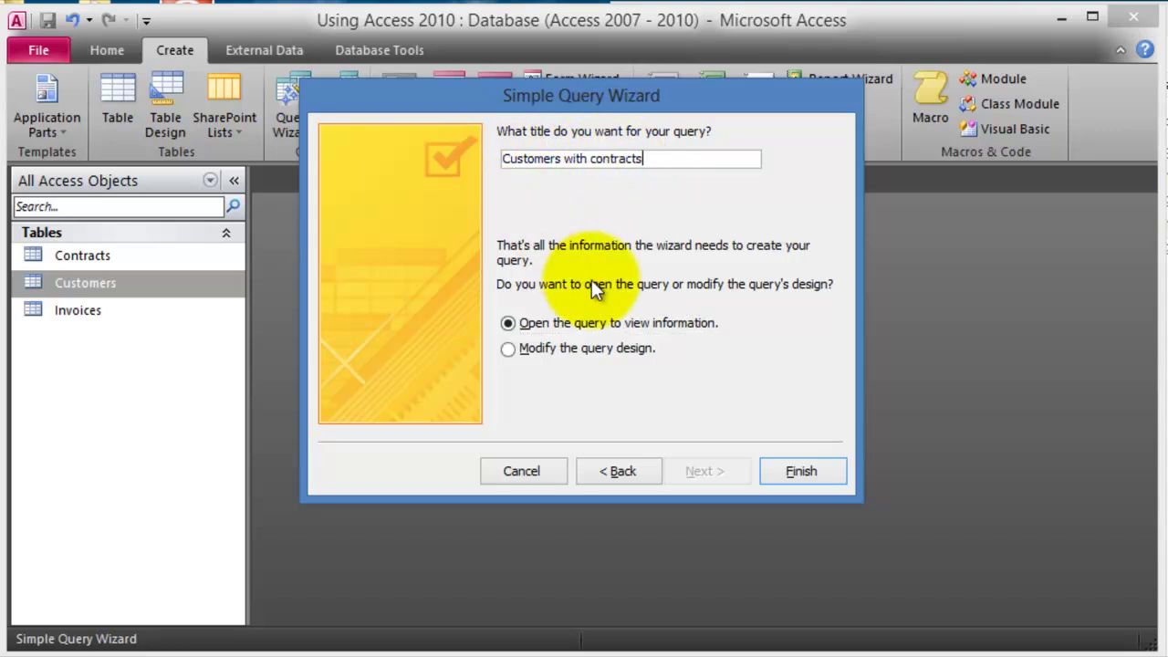
click(795, 472)
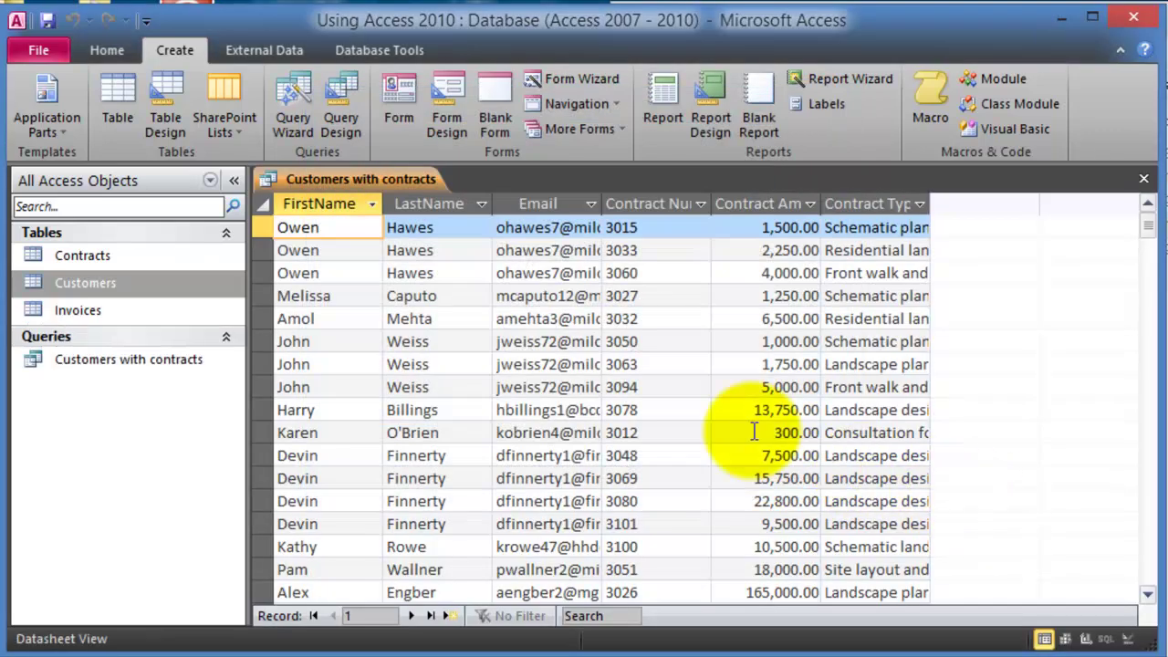
- Widen the Email and Contract Type columns in the query's datasheet
drag(602, 203, 747, 209)
drag(1077, 203, 1137, 212)
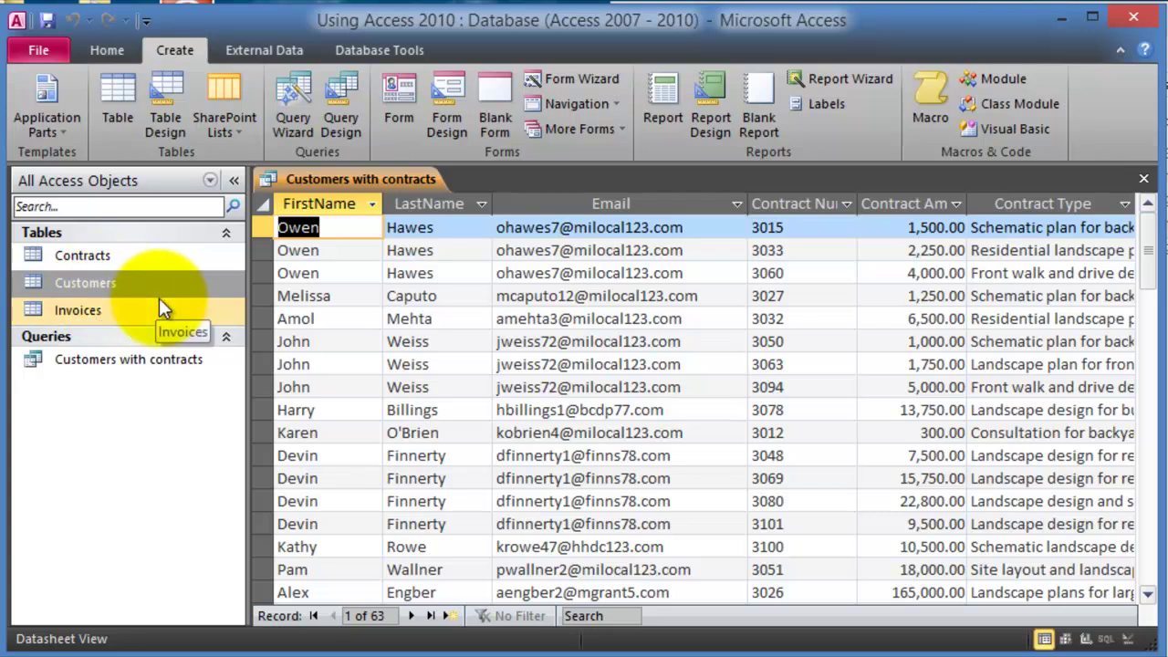
click(137, 359)
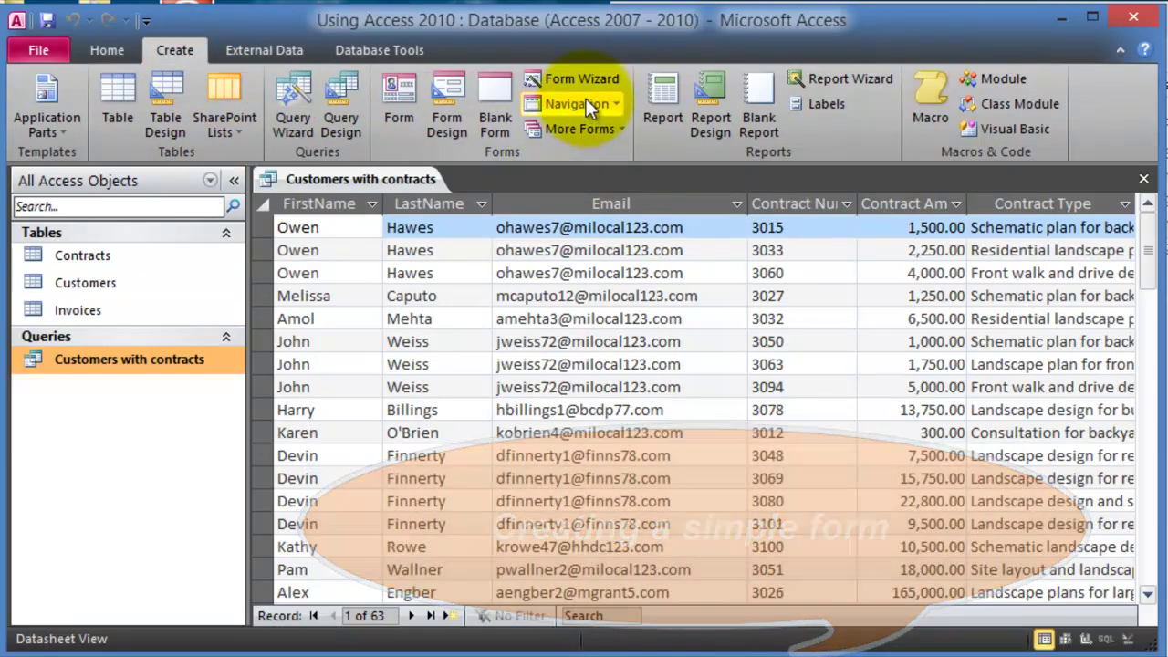
- Start a new form with the Form Wizard and include all fields from the Customers table
click(595, 80)
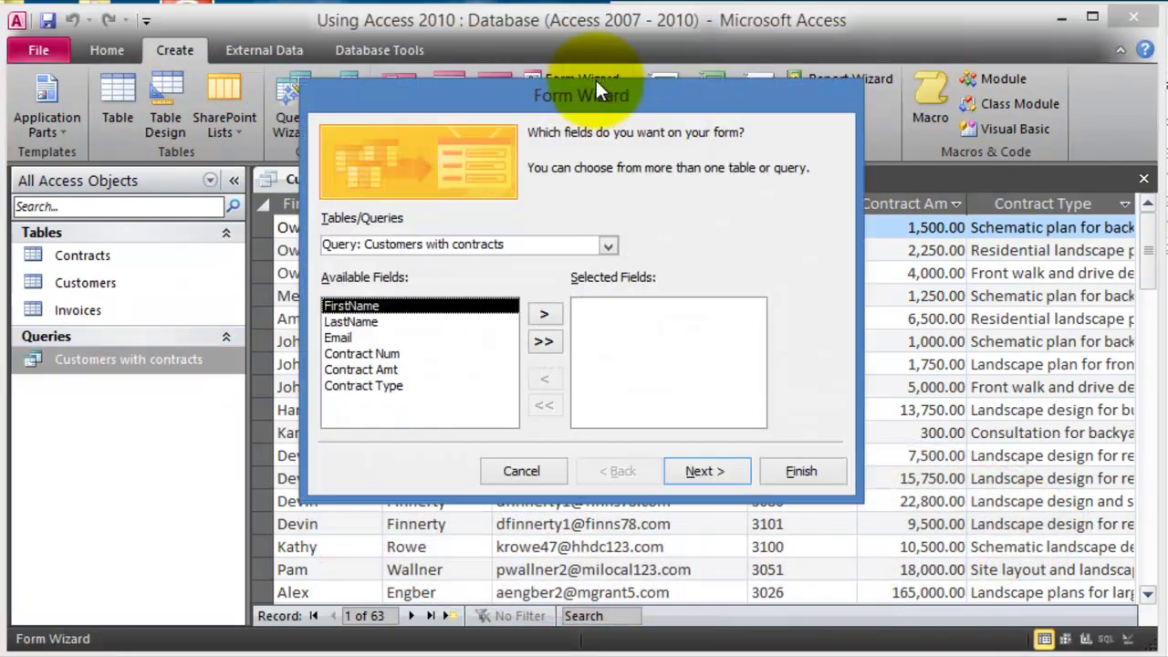
click(584, 244)
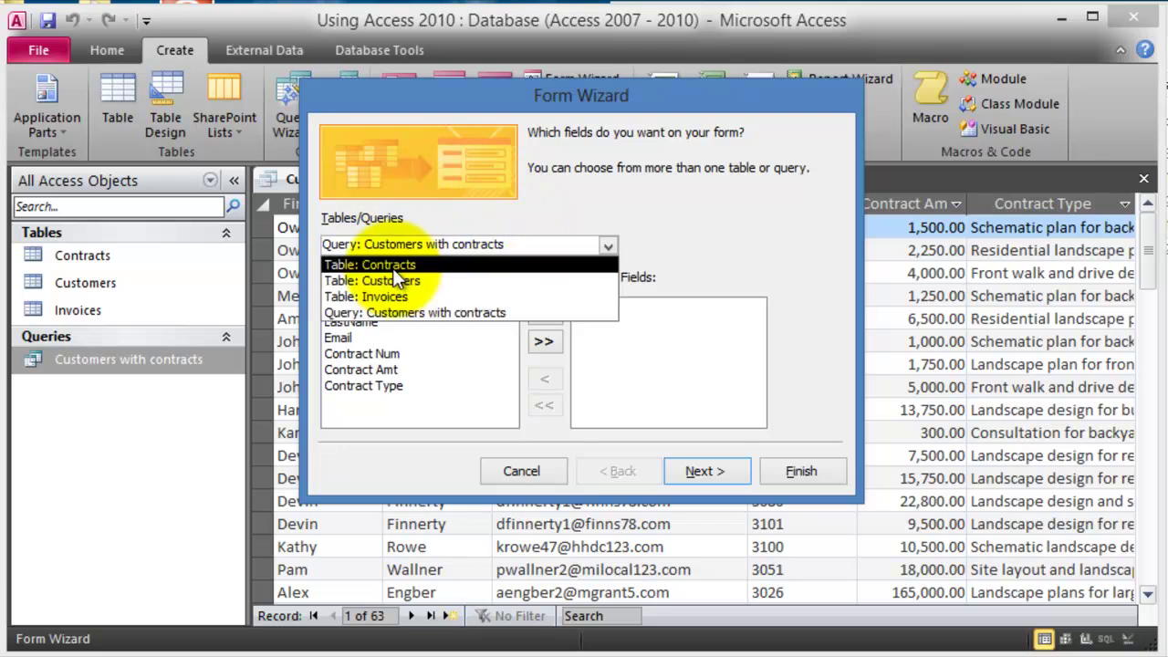
click(397, 278)
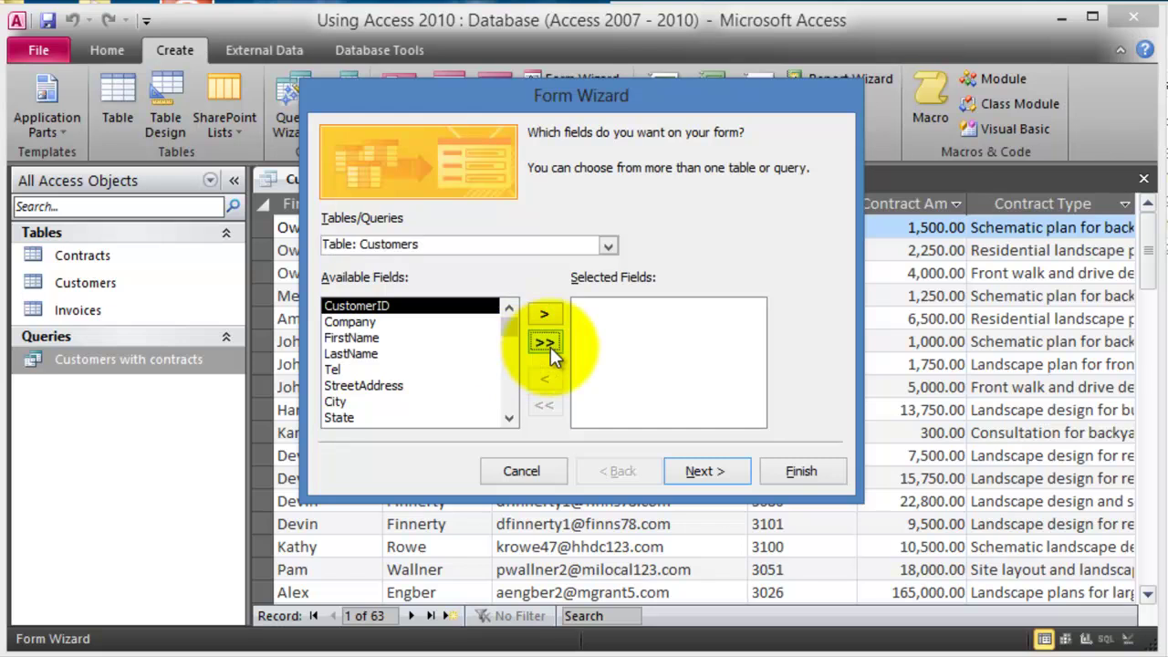
click(545, 341)
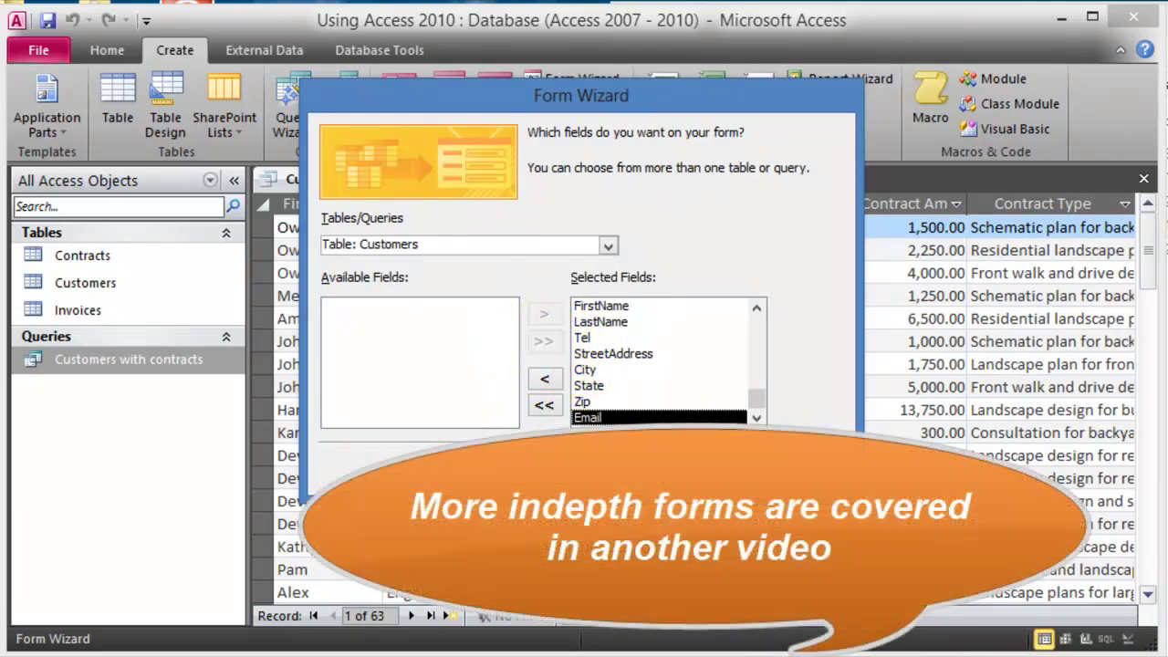
- Add Invoice Num, Invoice Date, Contract Num, Invoice Amt and Invoice Paid from the Invoices table to the form
click(607, 245)
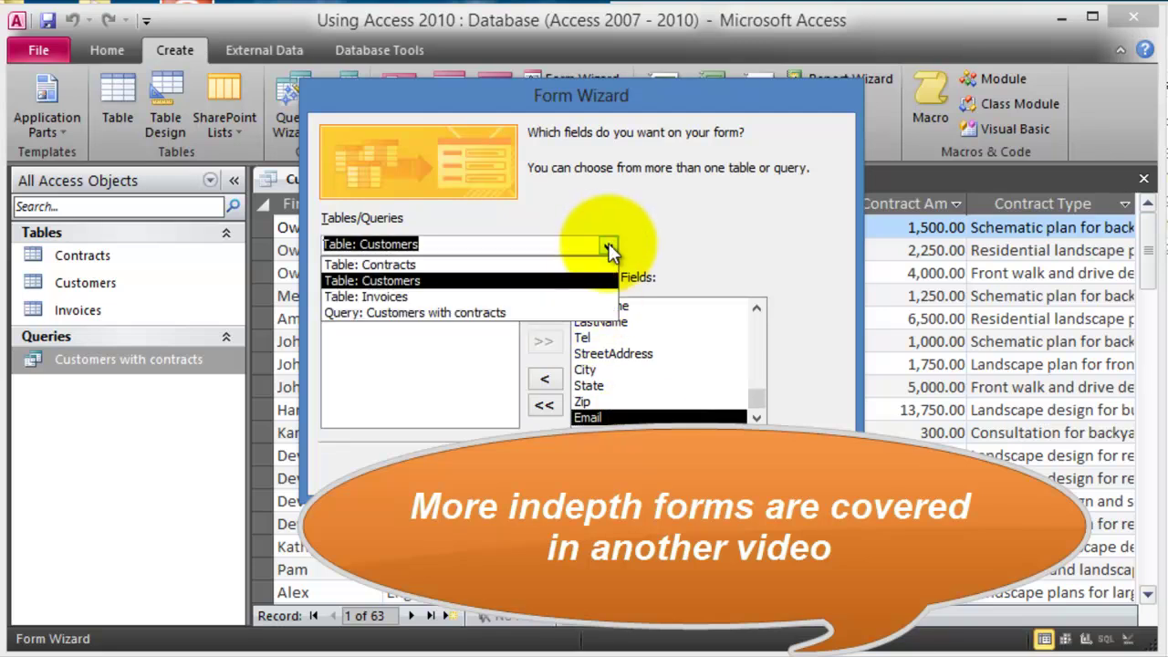
click(393, 295)
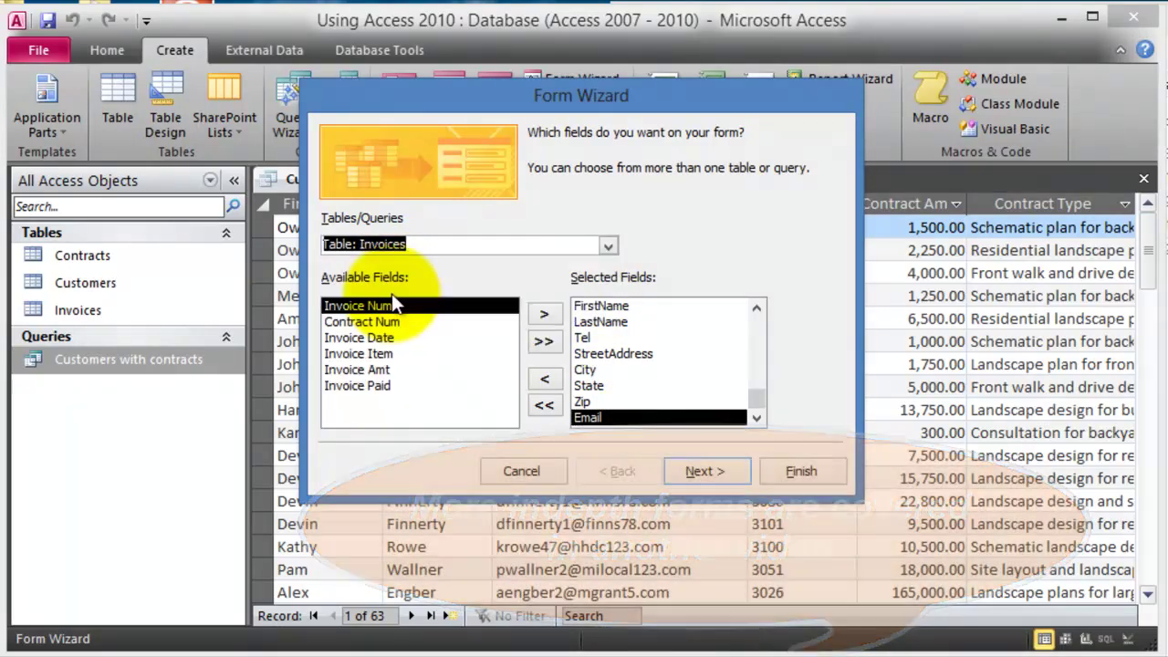
click(542, 316)
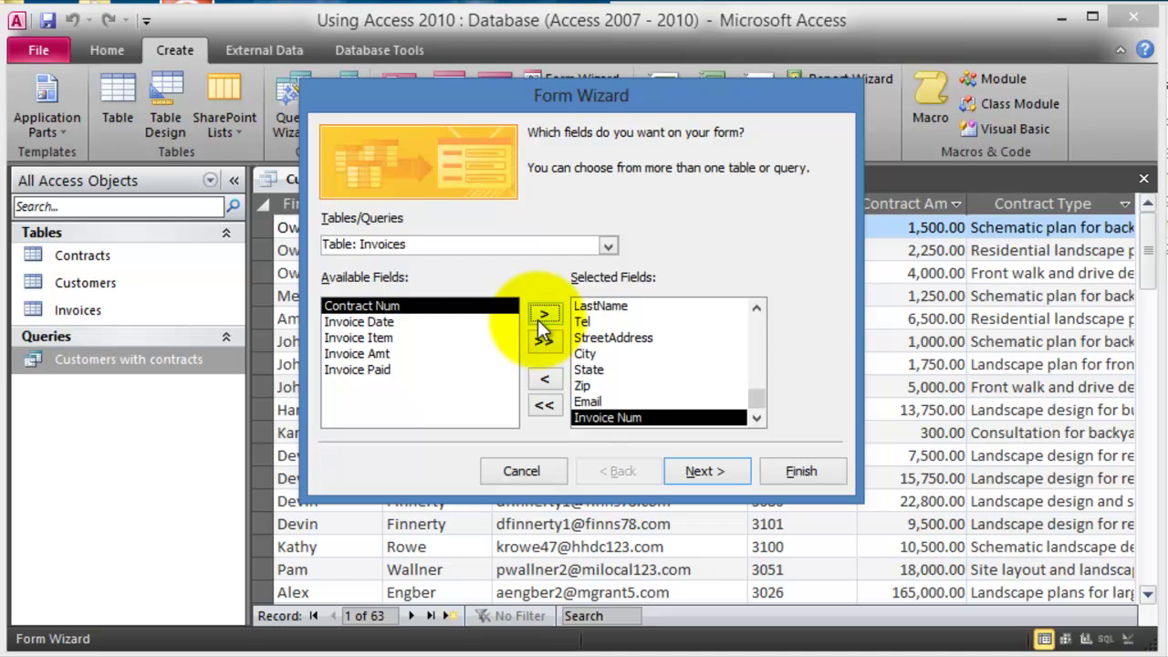
click(399, 321)
click(540, 316)
click(540, 316)
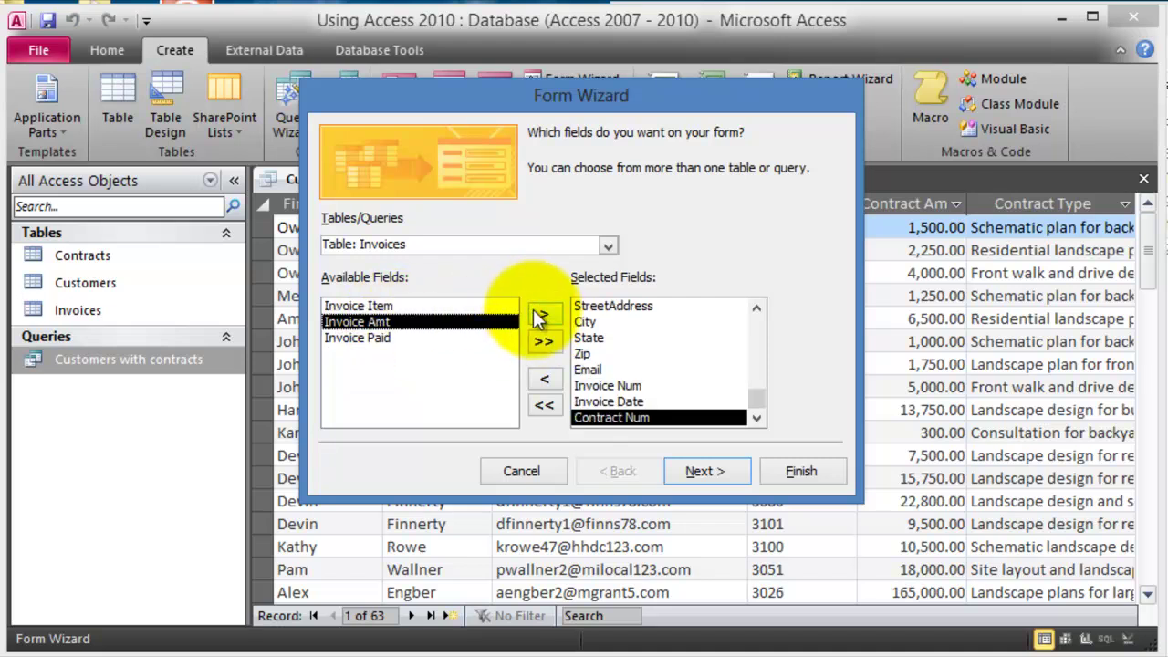
click(541, 316)
double_click(480, 334)
- Arrange the form by Customers with a subform, accept the default layout and suggested titles, and finish by opening the form
click(707, 468)
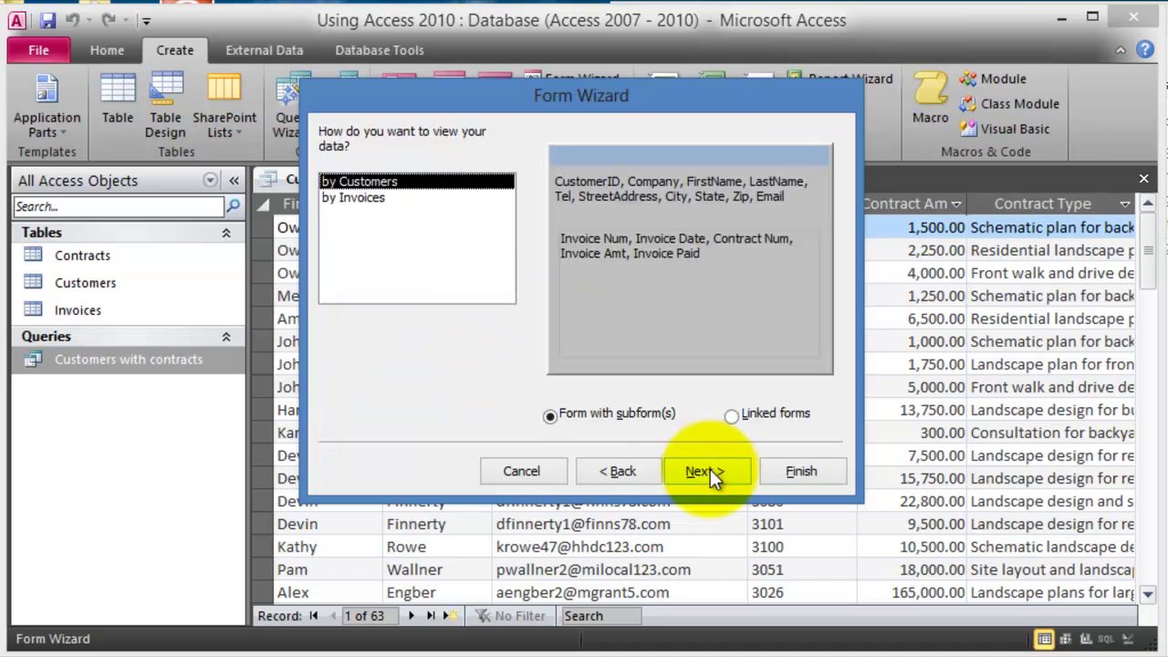
click(708, 470)
click(710, 470)
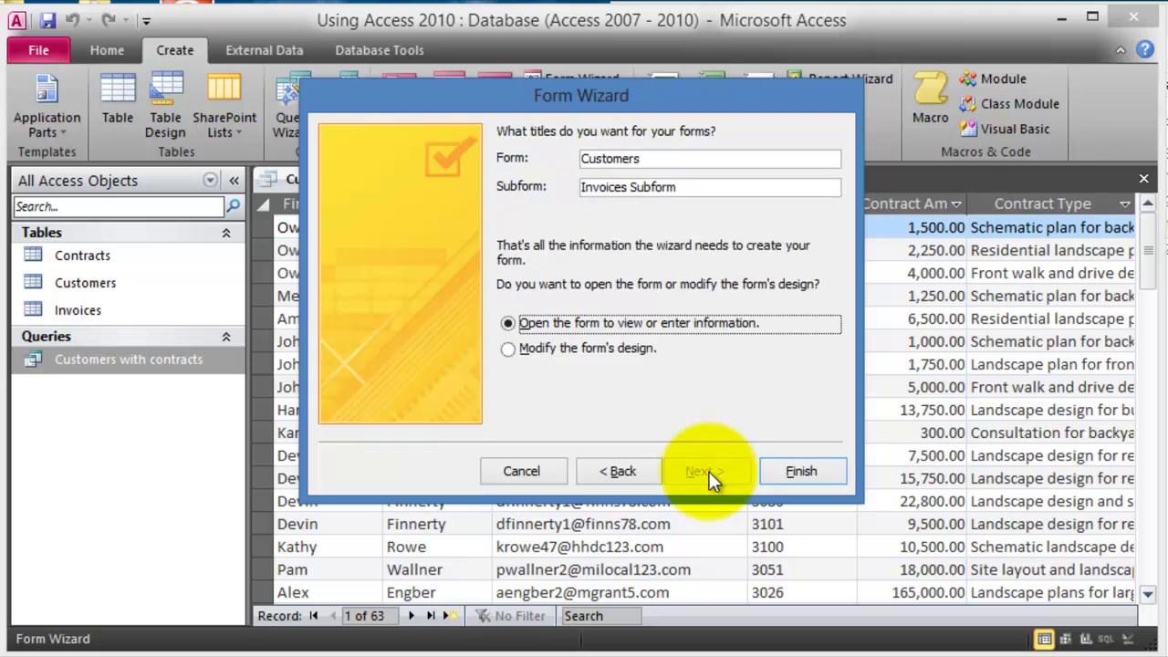
key(Return)
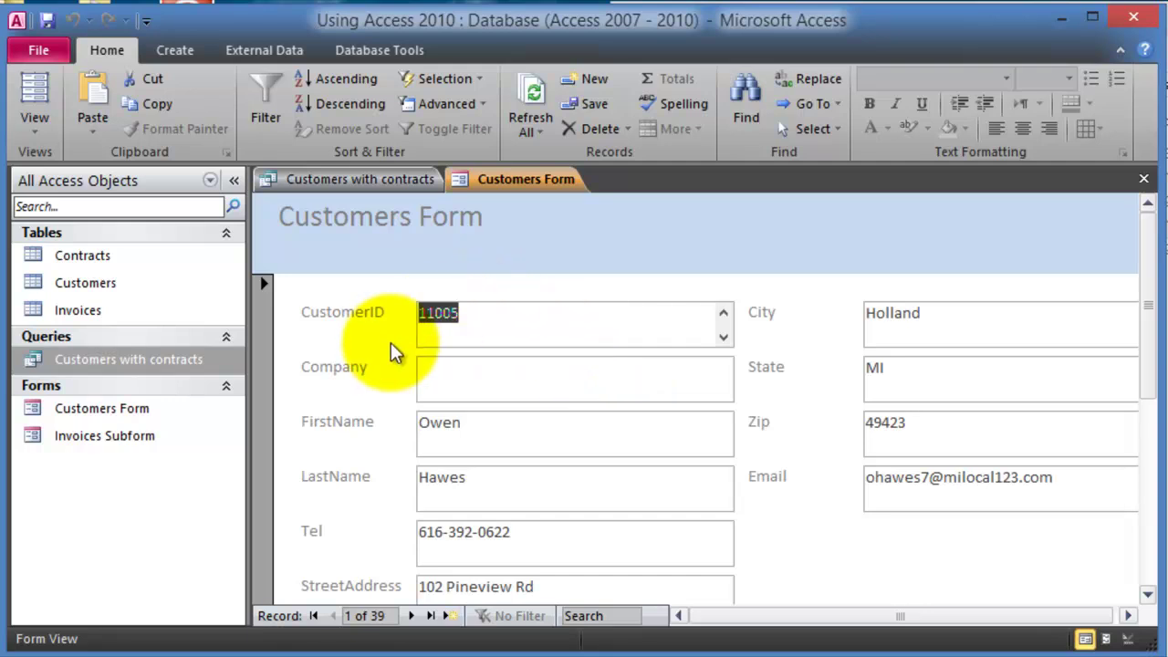
- Close the new customer form and the Customers with contracts query, saving the query's layout changes
click(1141, 179)
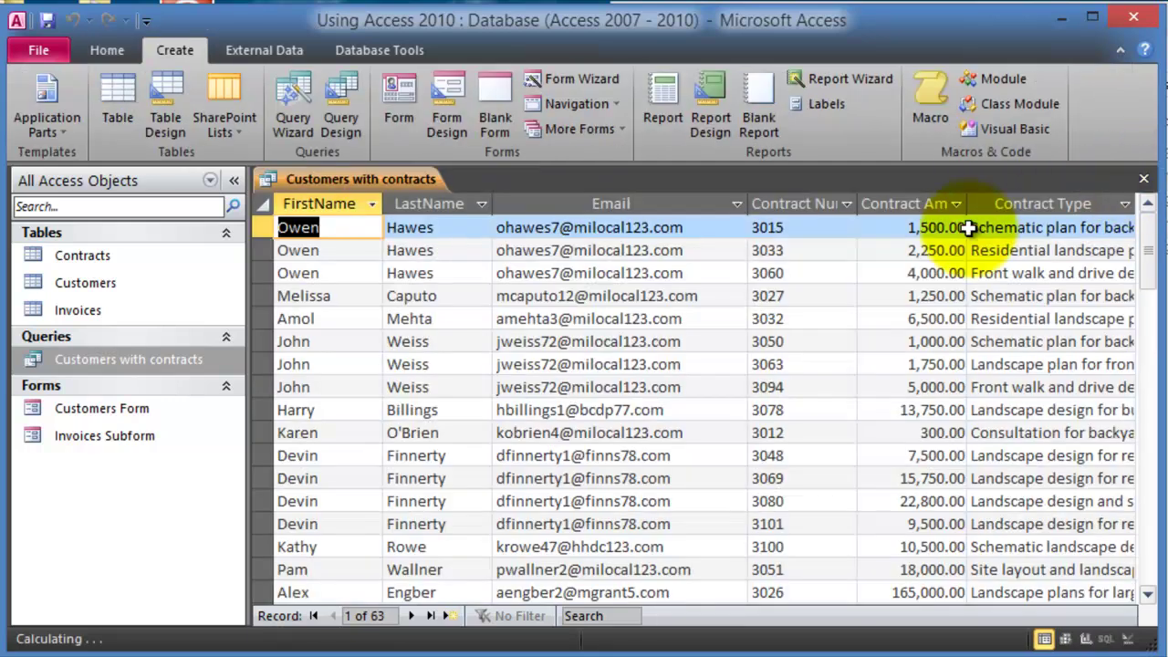
click(1142, 178)
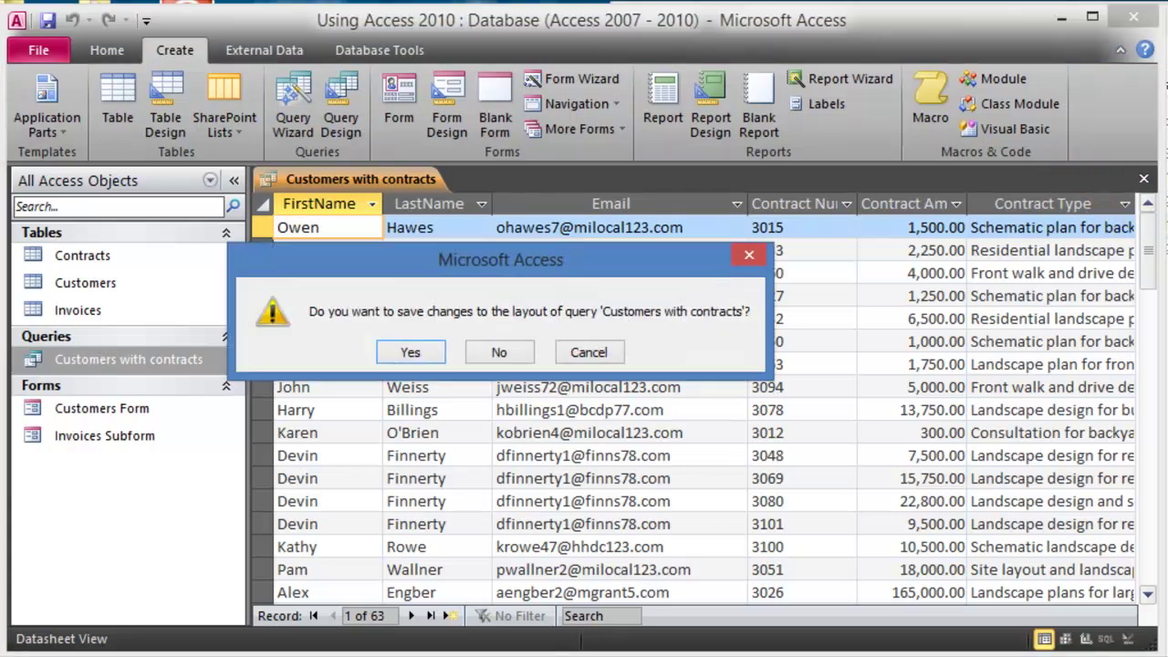
click(424, 354)
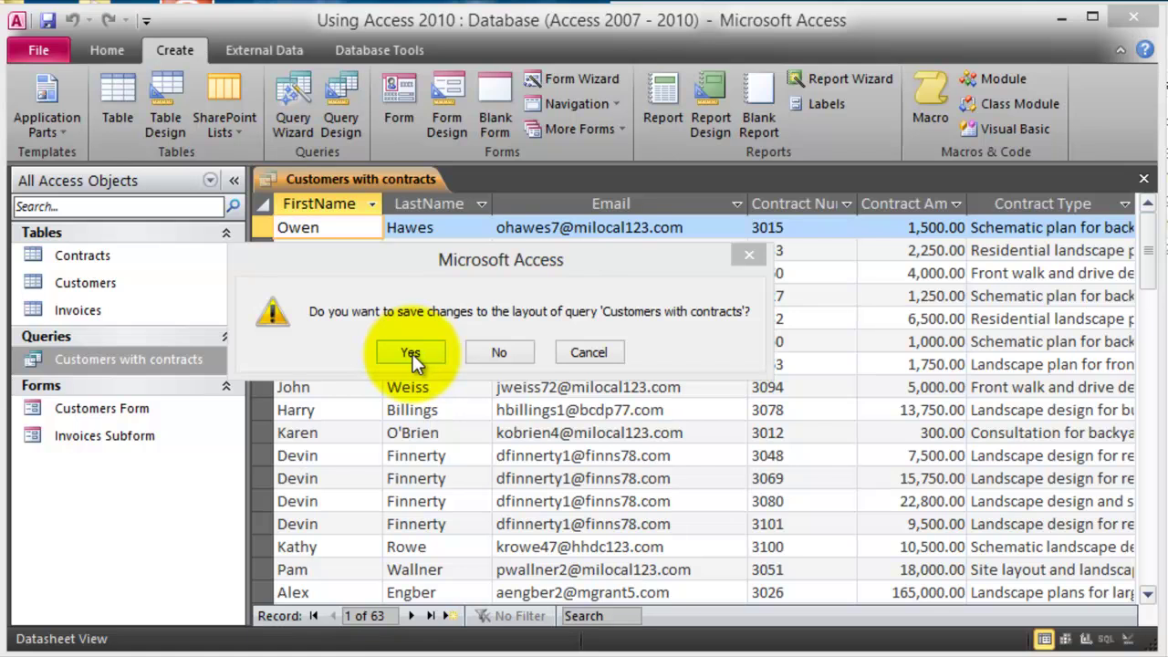
click(411, 353)
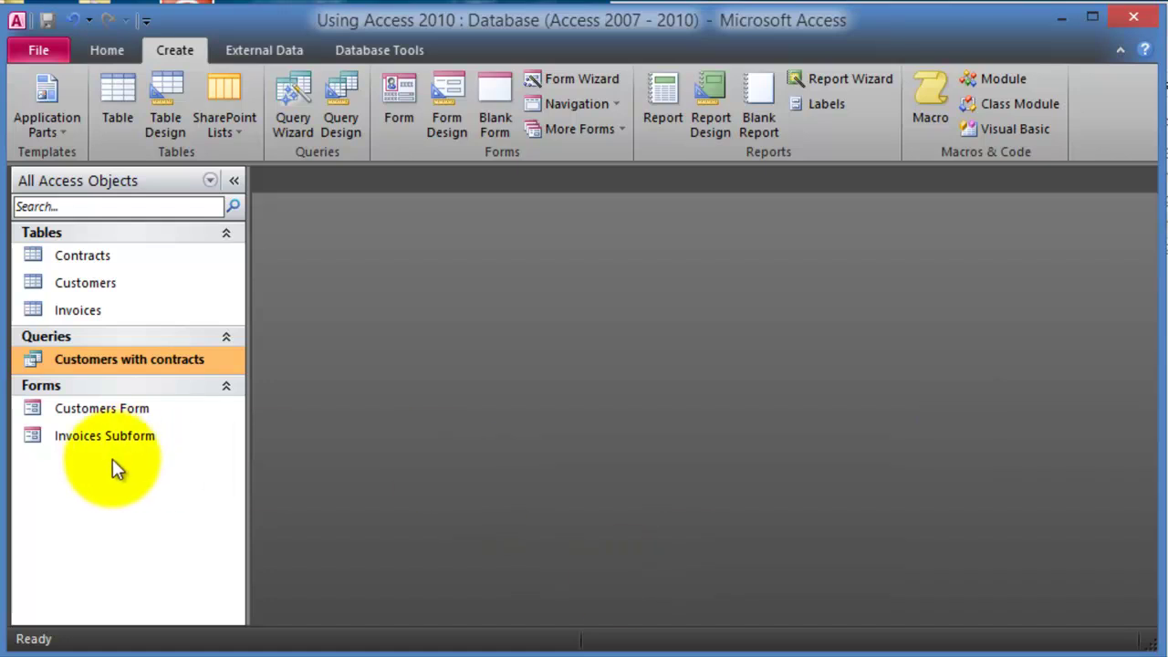
- Open the Customers Form and examine the first customer's fields together with the related Invoices subform
double_click(103, 410)
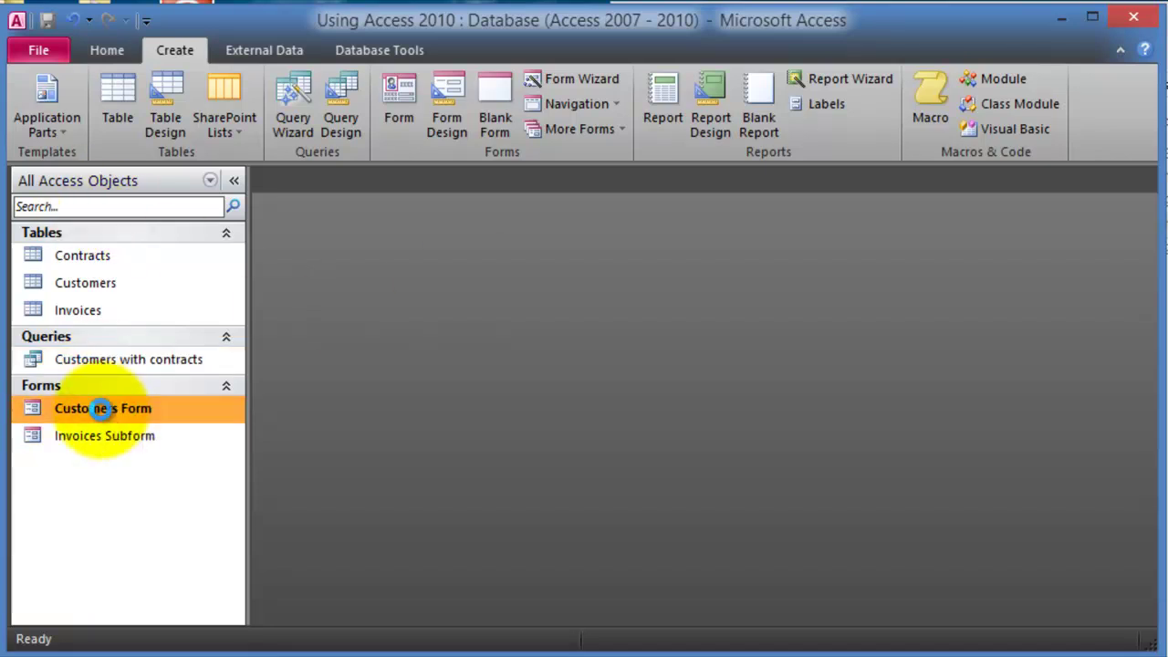
scroll(356, 347, down, 1)
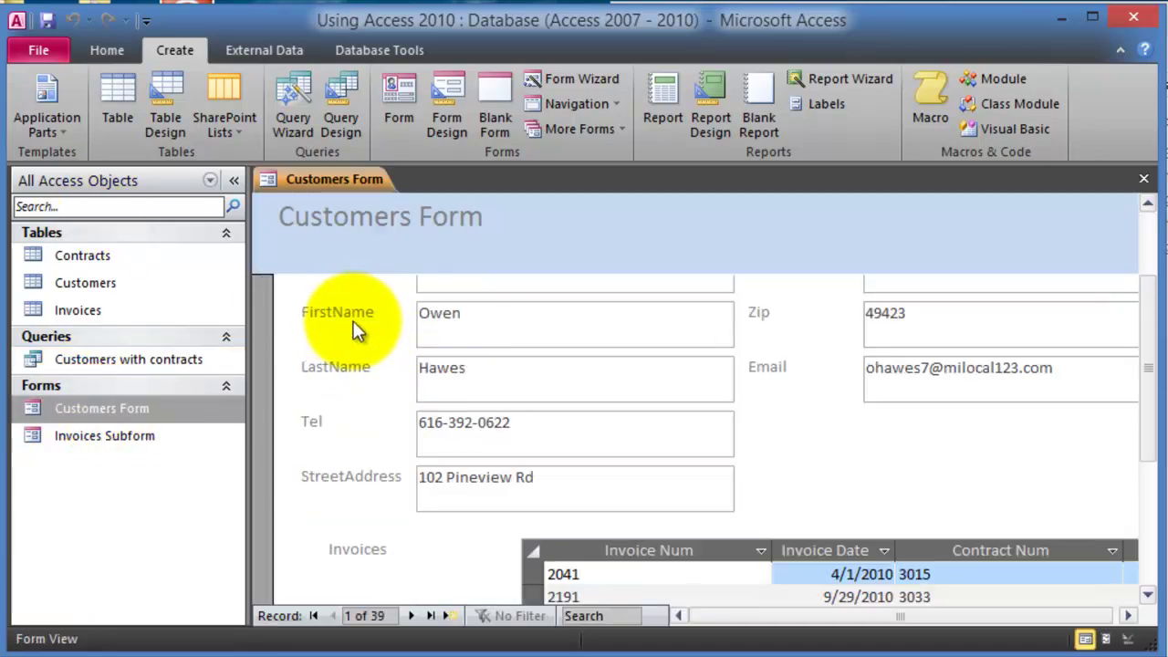
scroll(355, 323, down, 1)
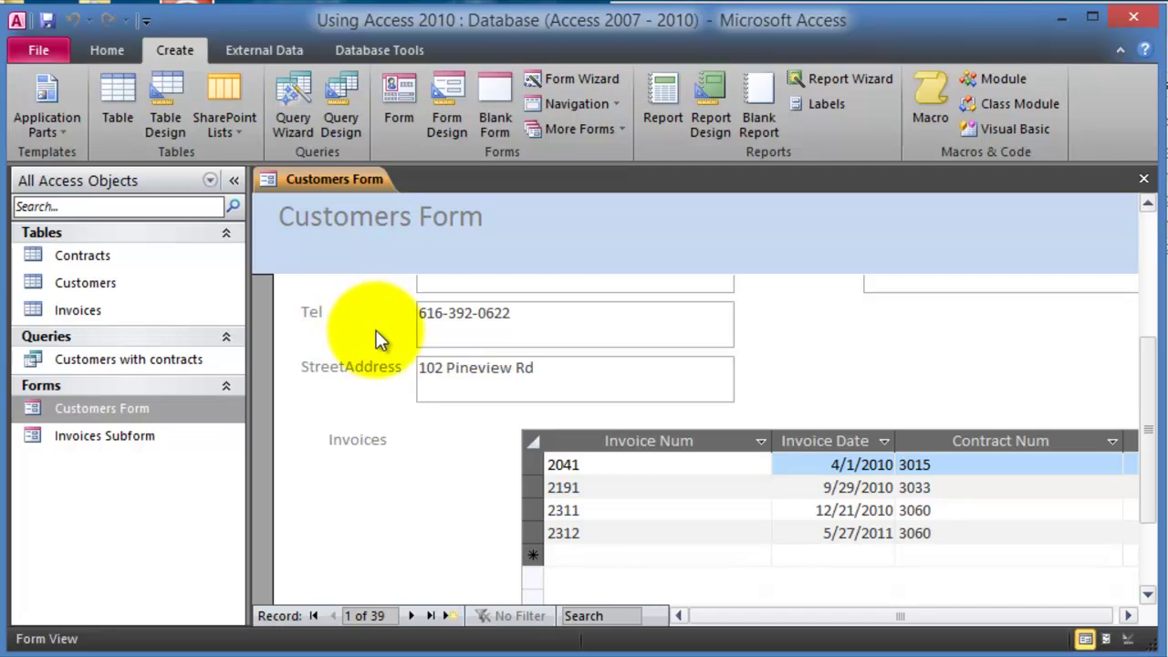
scroll(382, 343, up, 1)
scroll(382, 347, down, 2)
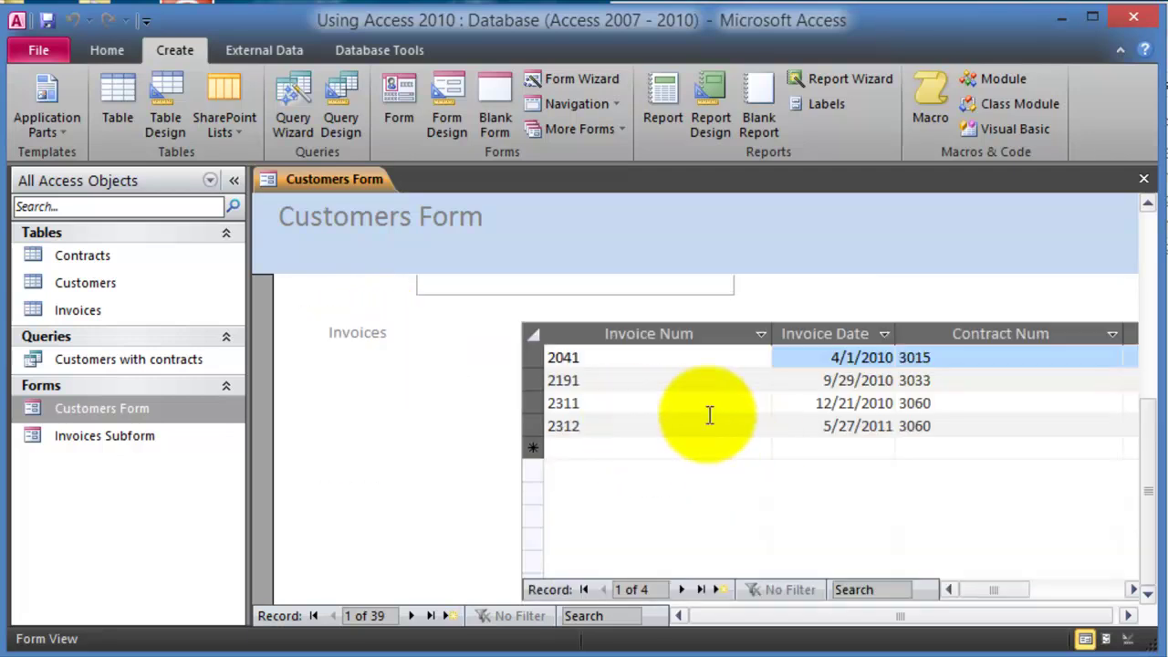
scroll(712, 415, up, 4)
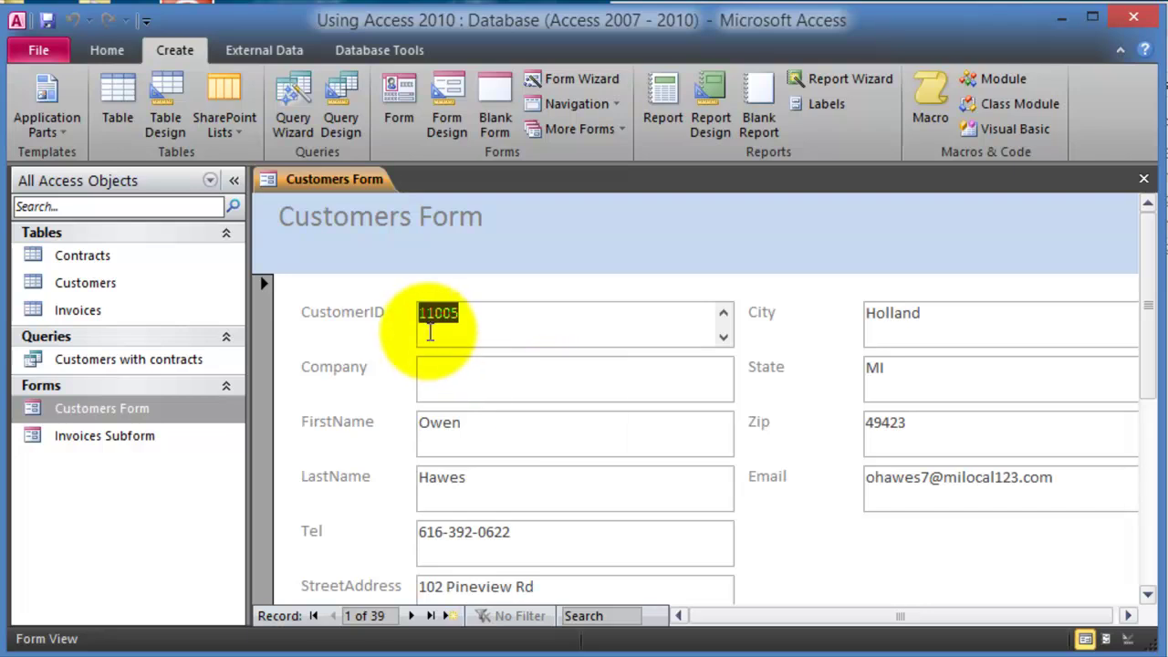
click(487, 430)
scroll(568, 479, down, 1)
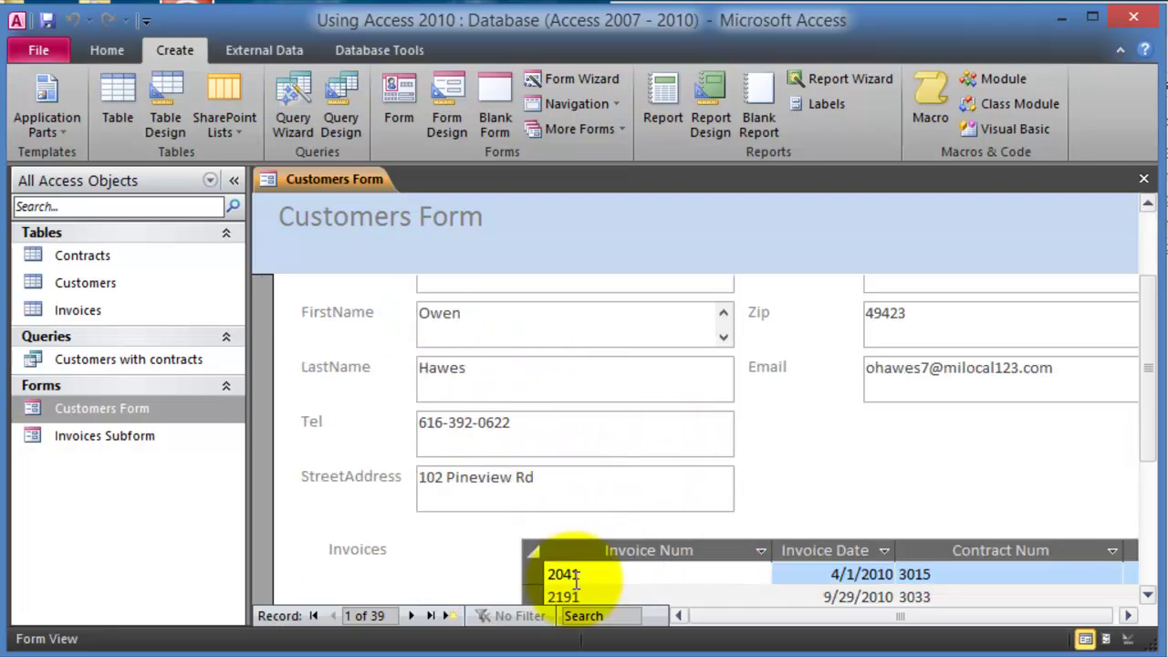
scroll(639, 547, down, 1)
scroll(693, 500, down, 1)
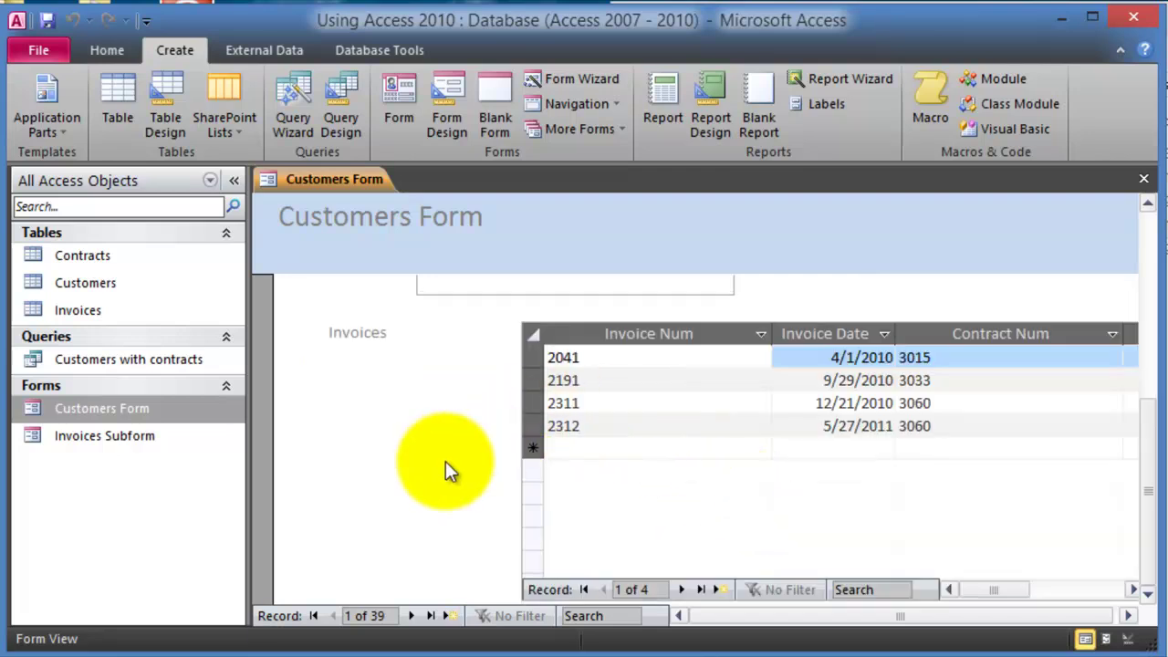
scroll(443, 469, up, 1)
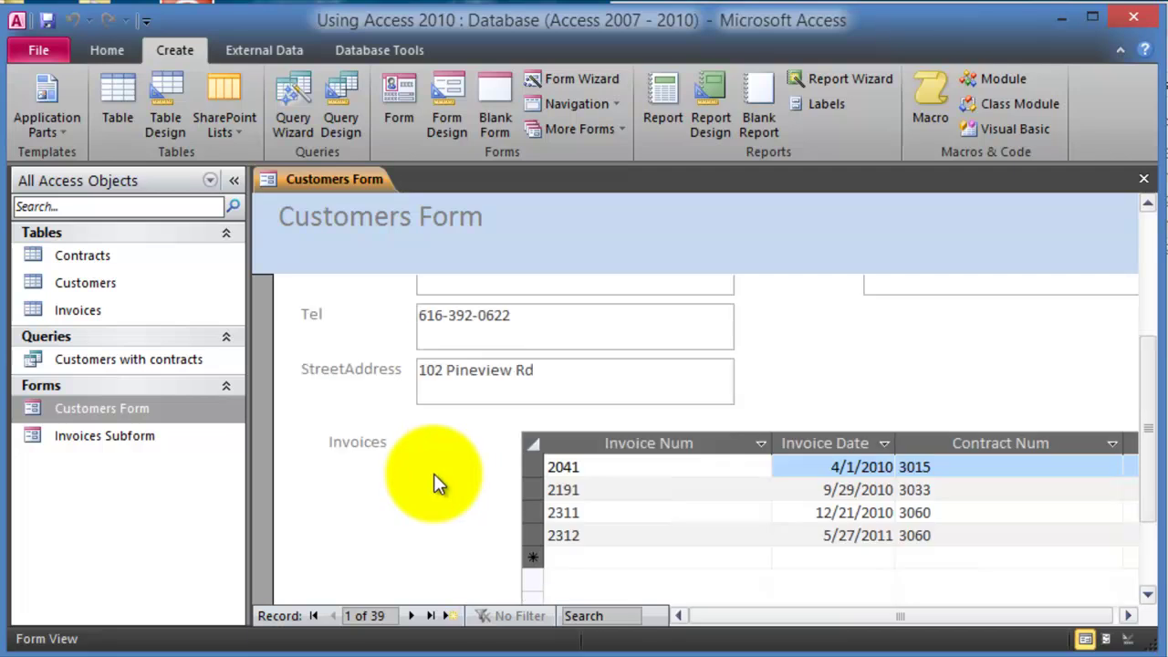
- Browse forward through the customer records in the form to record 13
click(412, 616)
click(412, 616)
click(412, 616)
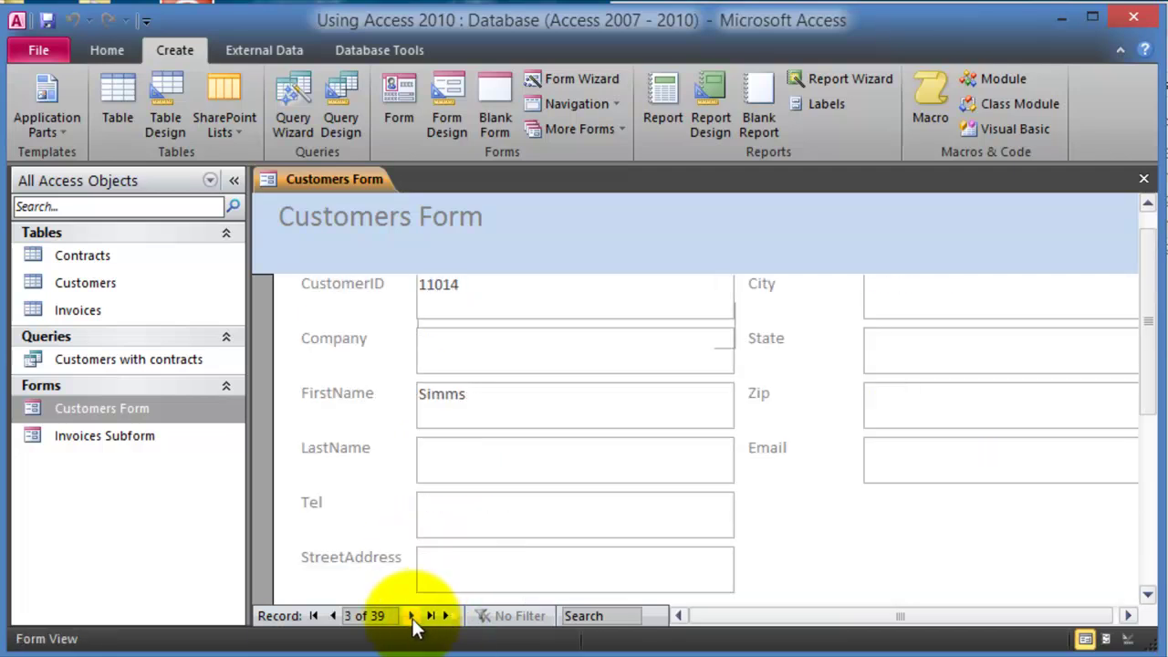
click(411, 616)
click(411, 616)
click(412, 616)
click(412, 616)
click(412, 616)
click(412, 616)
click(412, 616)
click(411, 615)
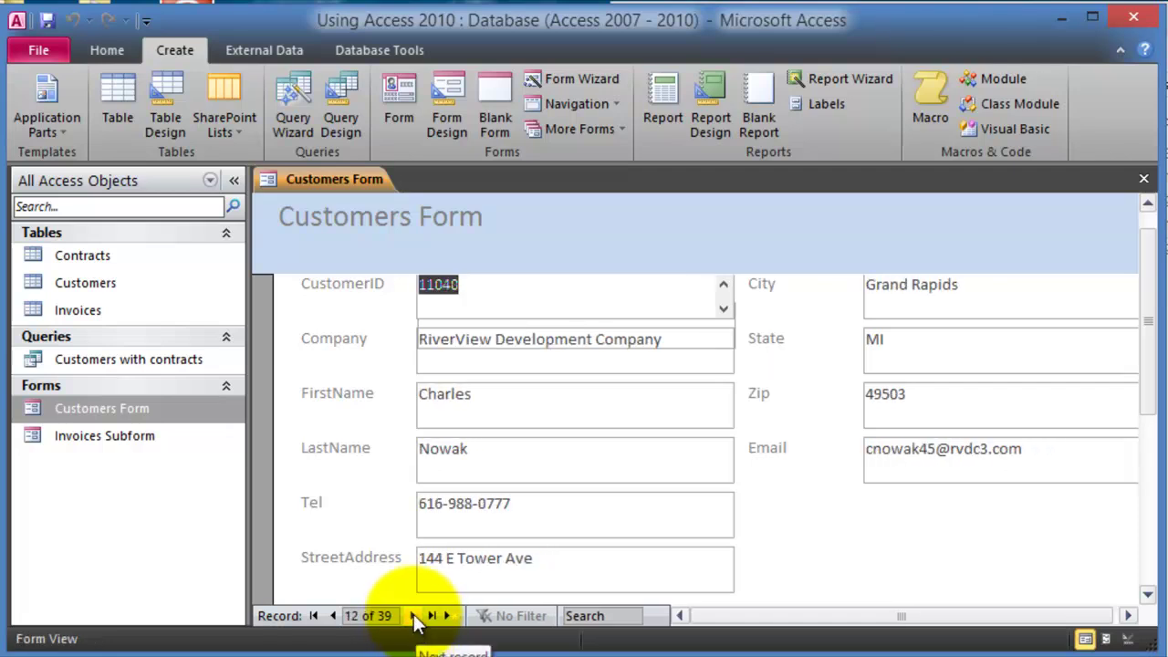
click(411, 616)
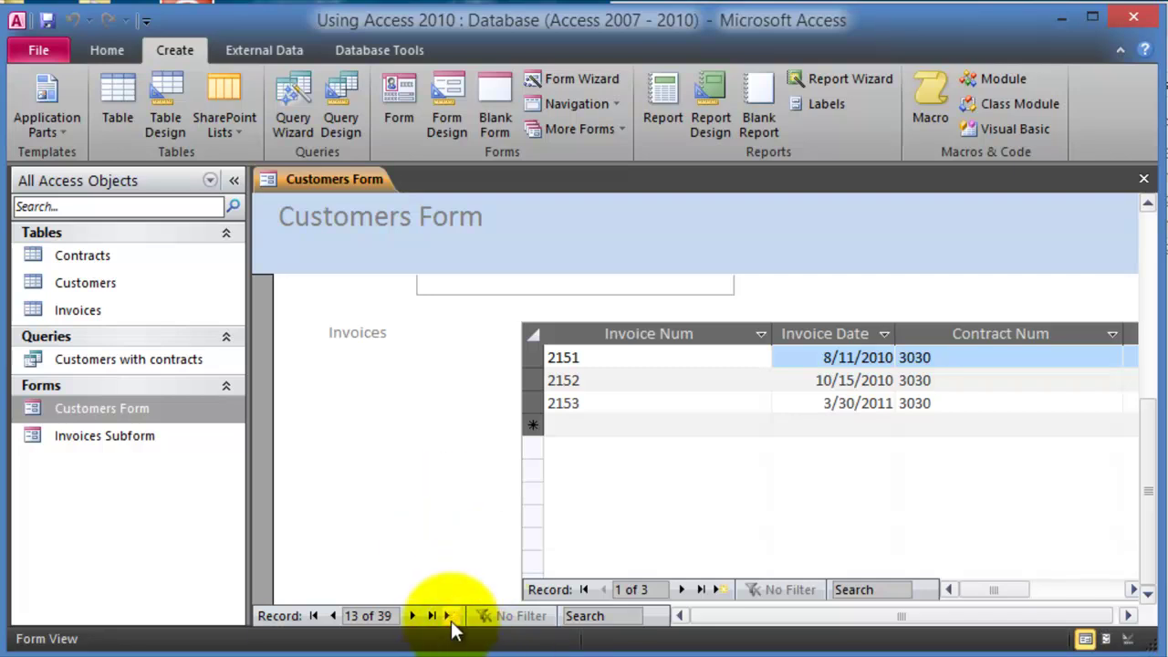
- Add a new customer record in the form with placeholder ID, company, first name and last name, and close the form
click(449, 617)
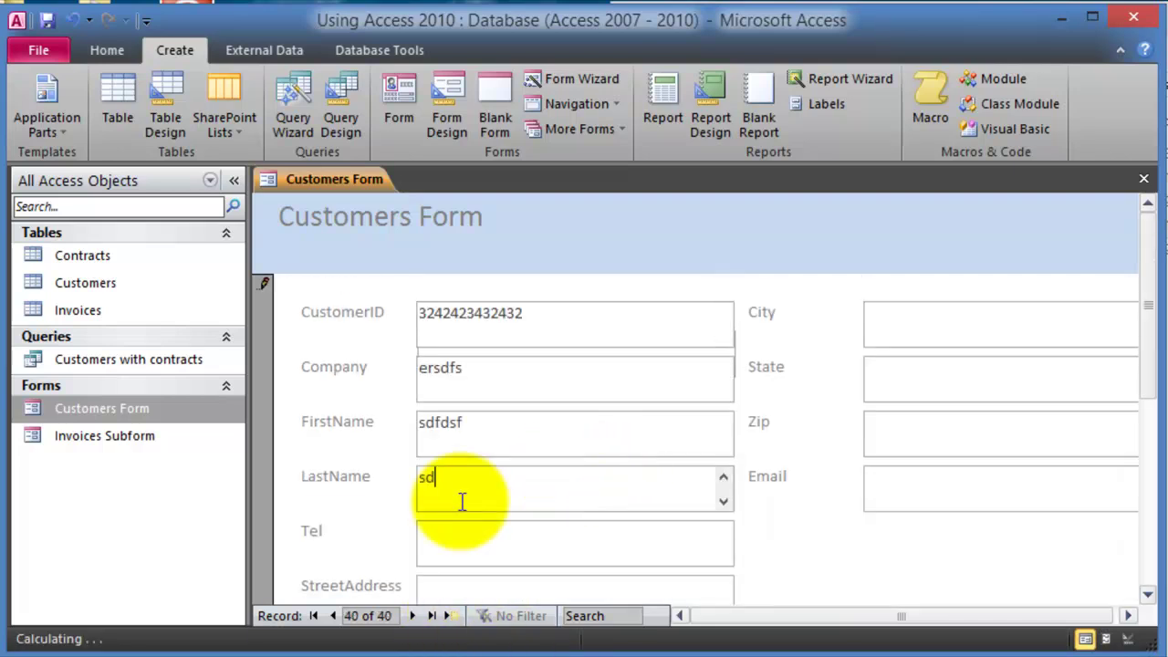
scroll(462, 501, down, 3)
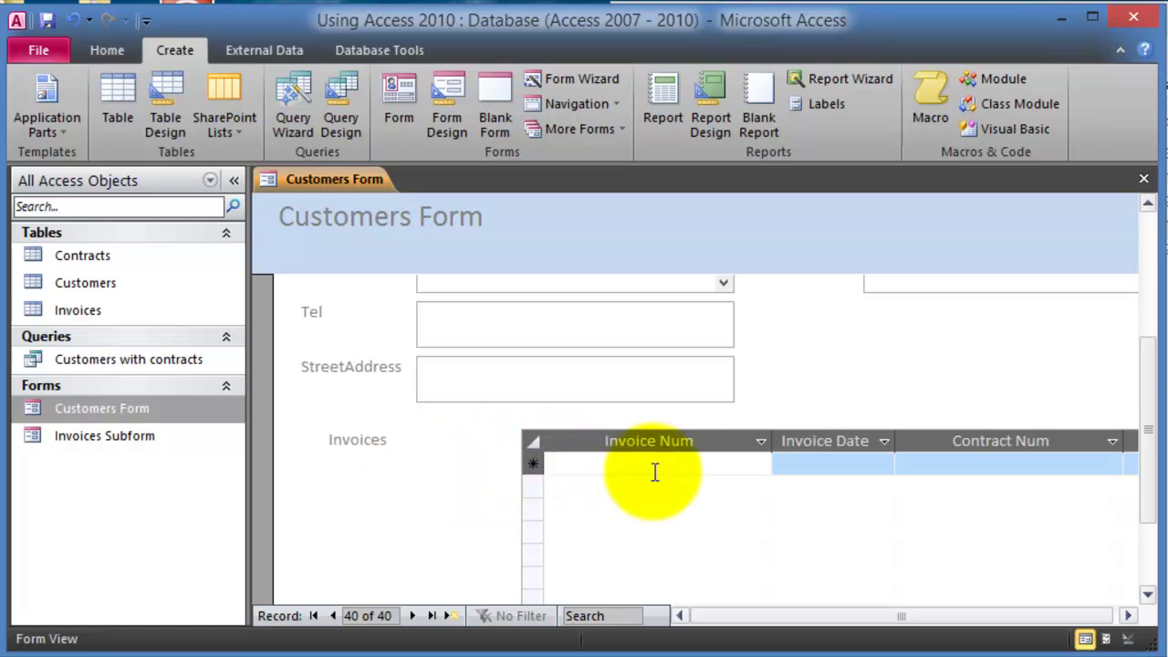
click(1147, 243)
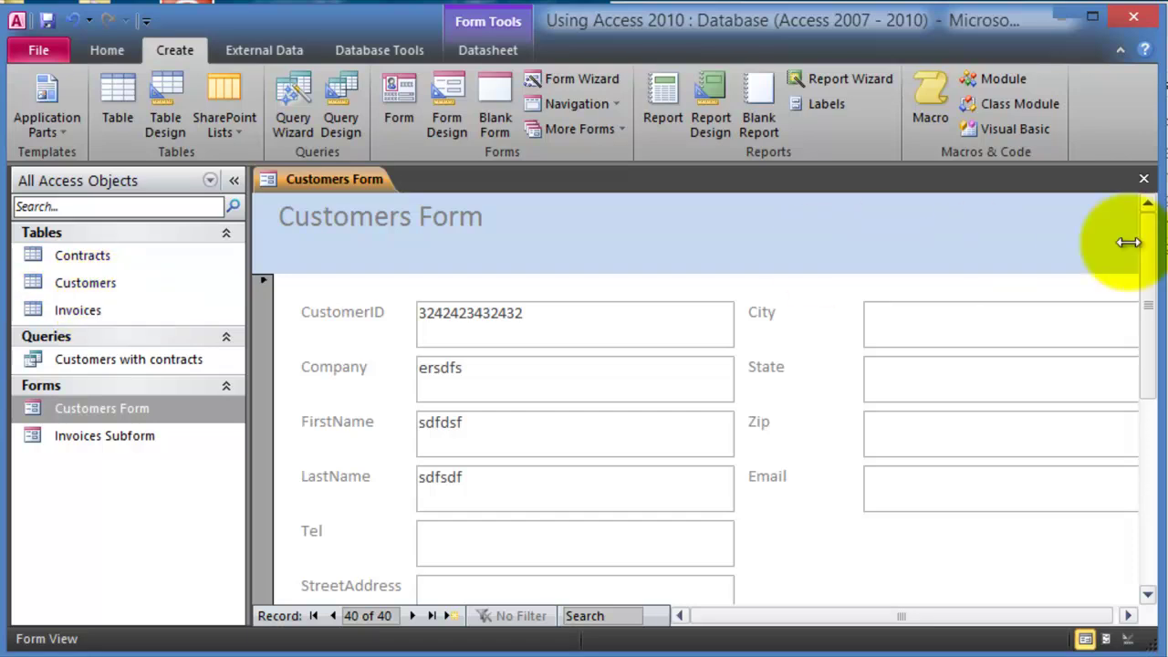
click(1143, 178)
click(457, 335)
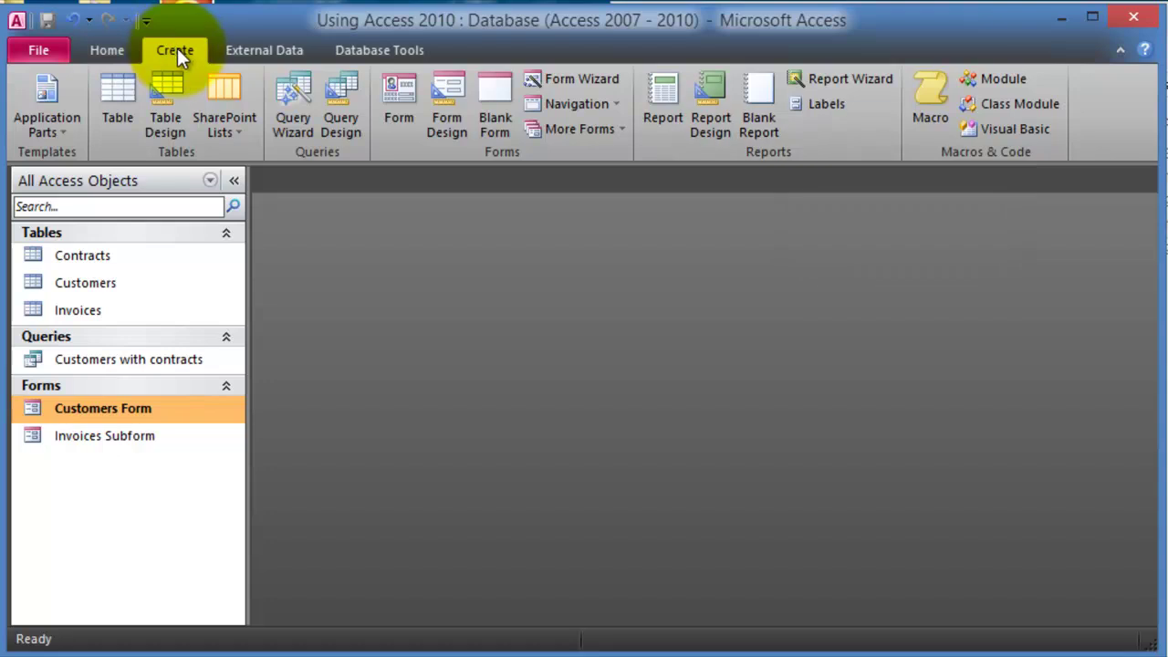
- Start a wizard-based report and include FirstName and LastName from the Customers table
click(829, 76)
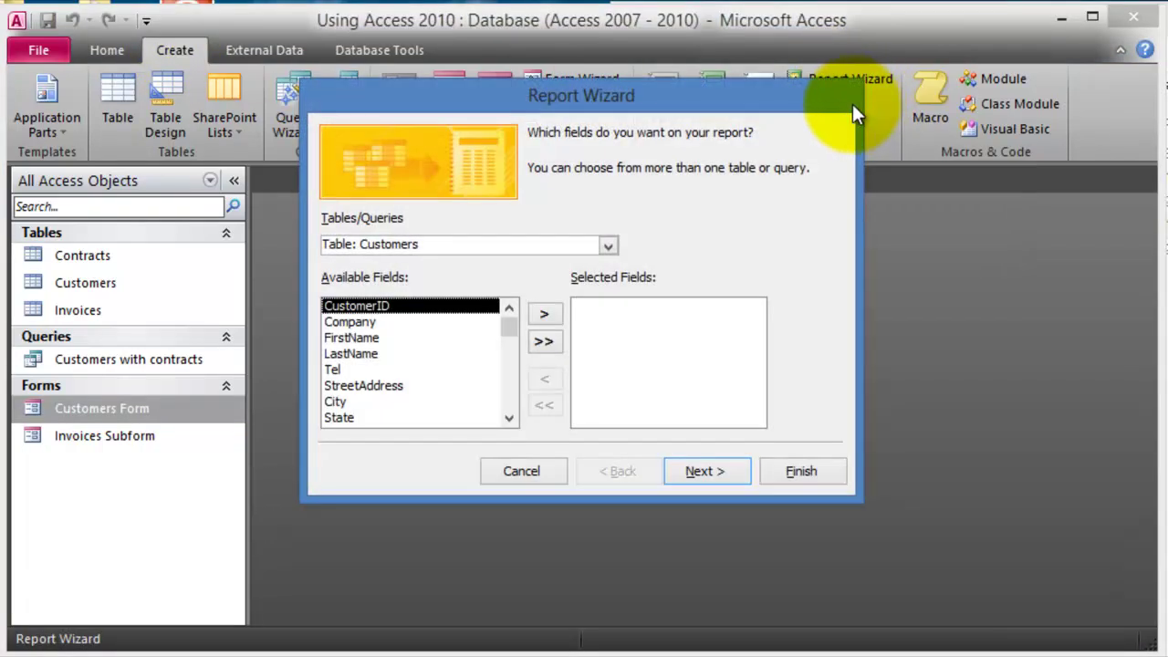
click(369, 338)
click(560, 310)
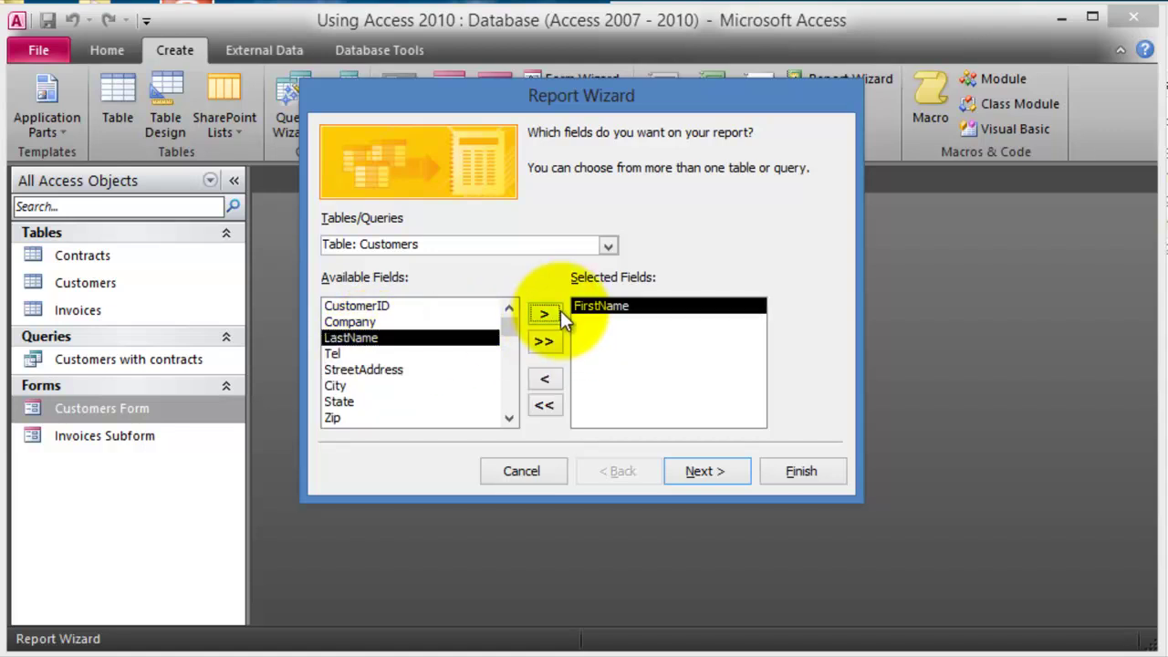
click(548, 313)
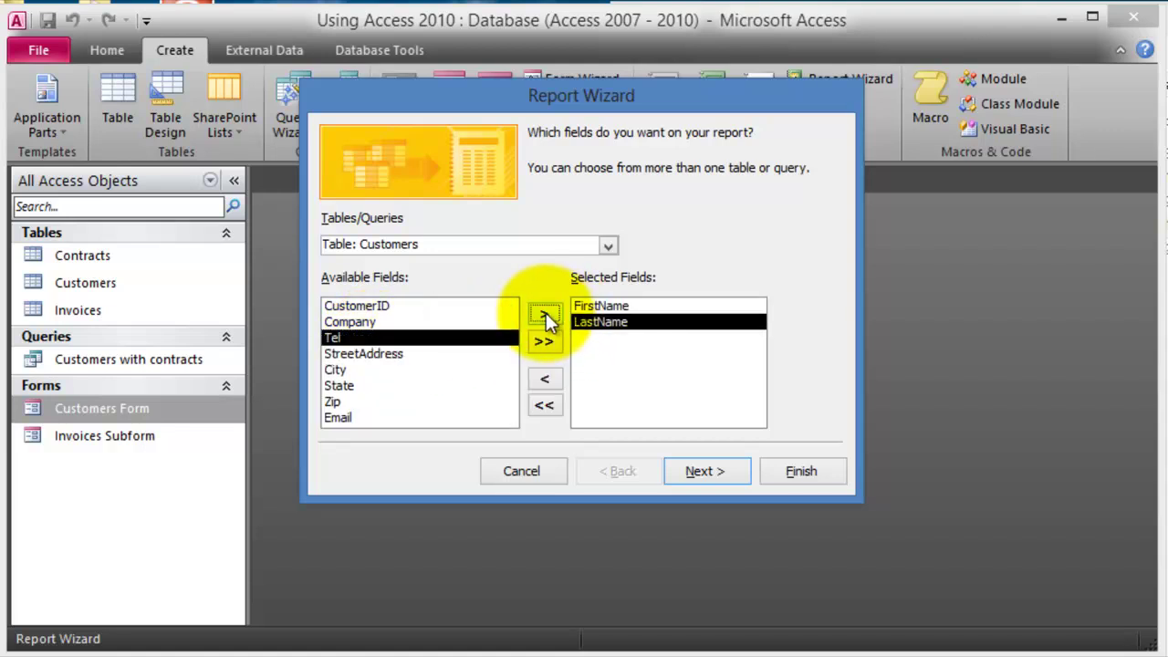
- Include the Contract Amt and Contract Type fields from the Contracts table in the report
click(535, 247)
click(609, 245)
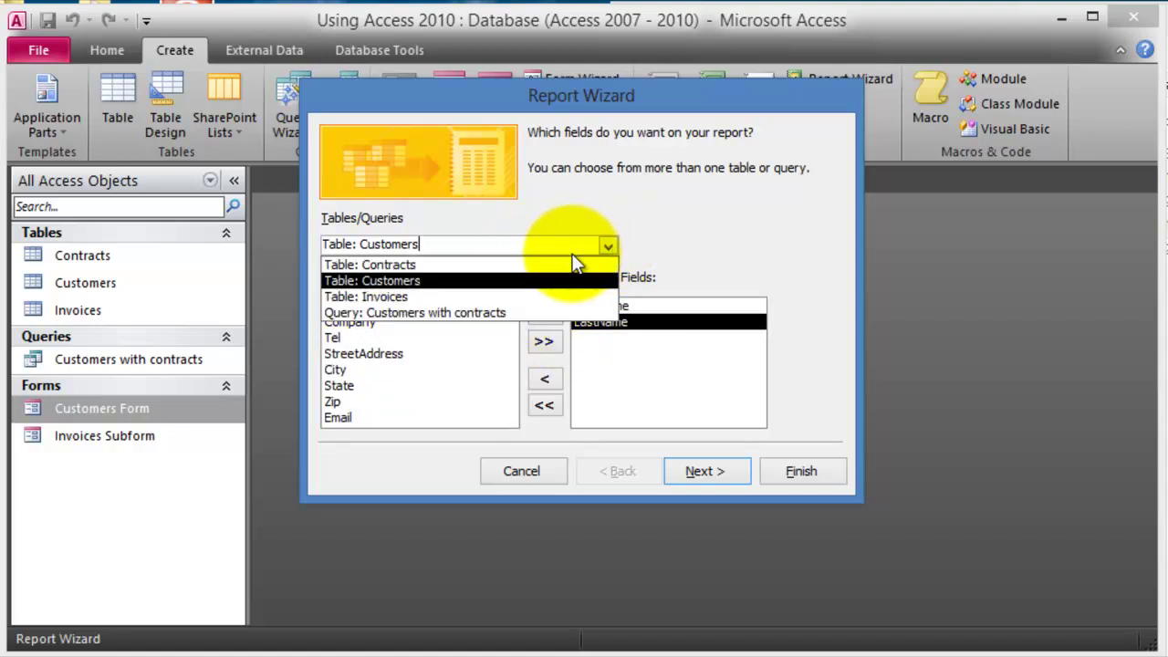
click(402, 264)
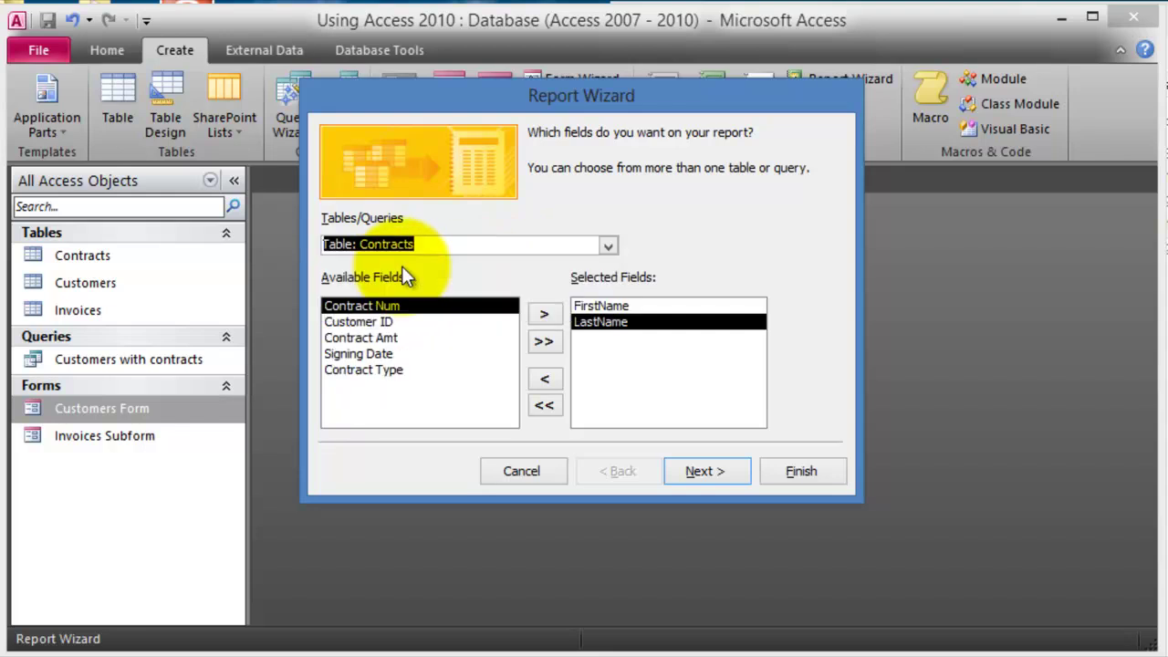
click(370, 337)
click(544, 313)
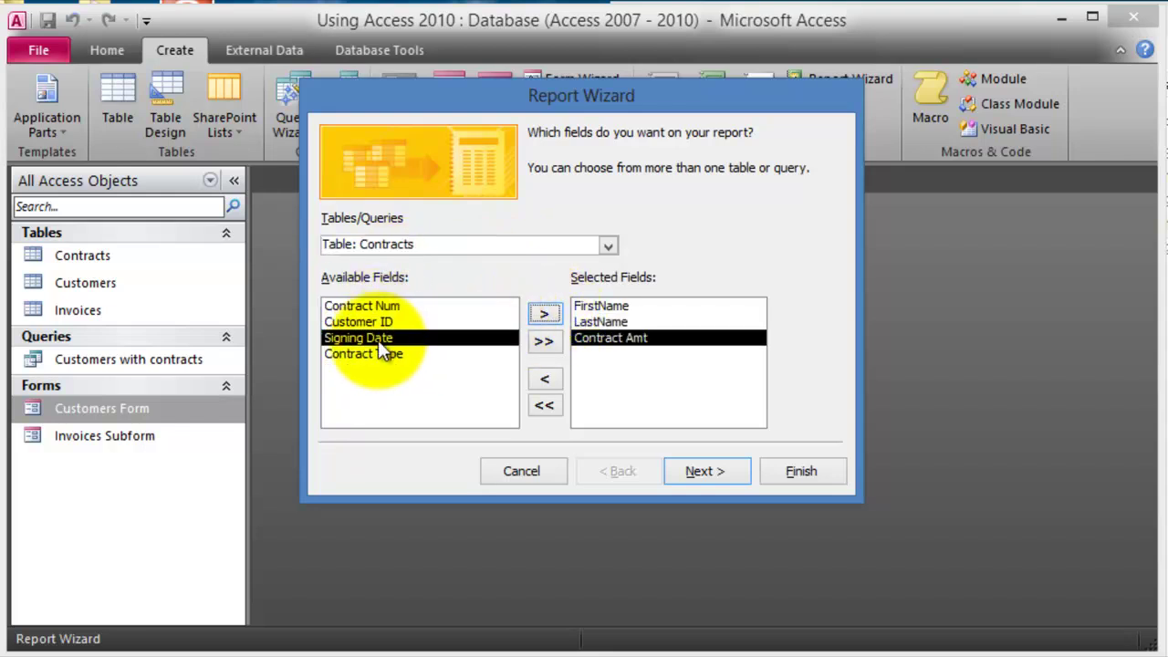
click(387, 355)
click(544, 313)
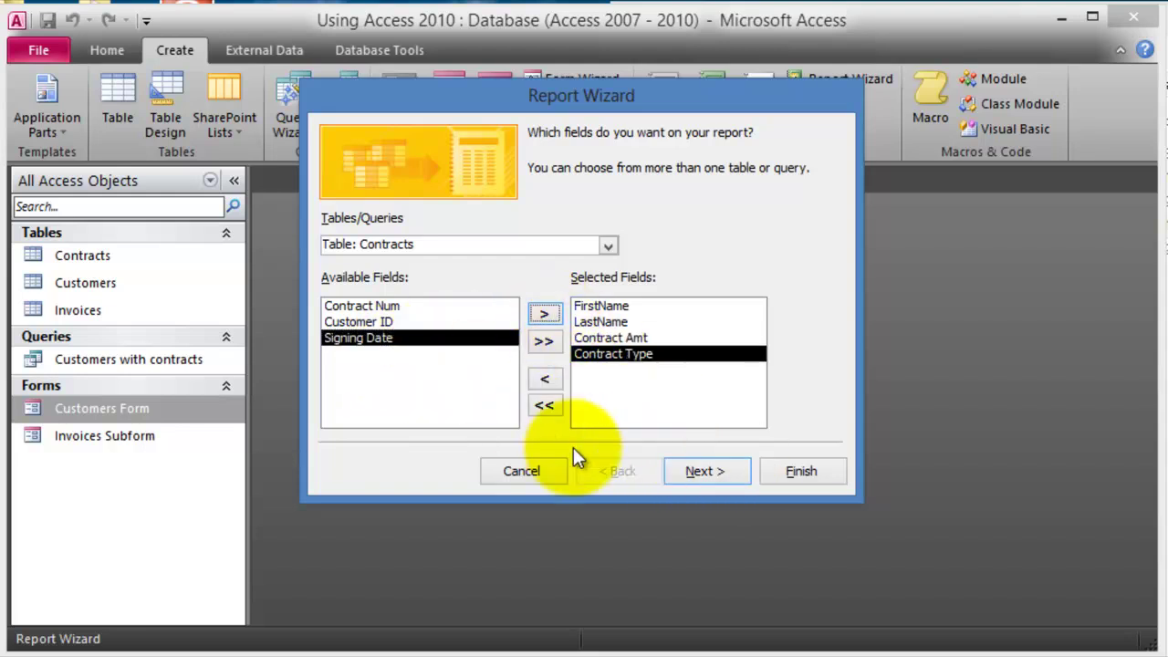
- Keep the report organized by Customers without extra grouping levels, and add a Sum summary for Contract Amt with detail and summary shown
click(704, 473)
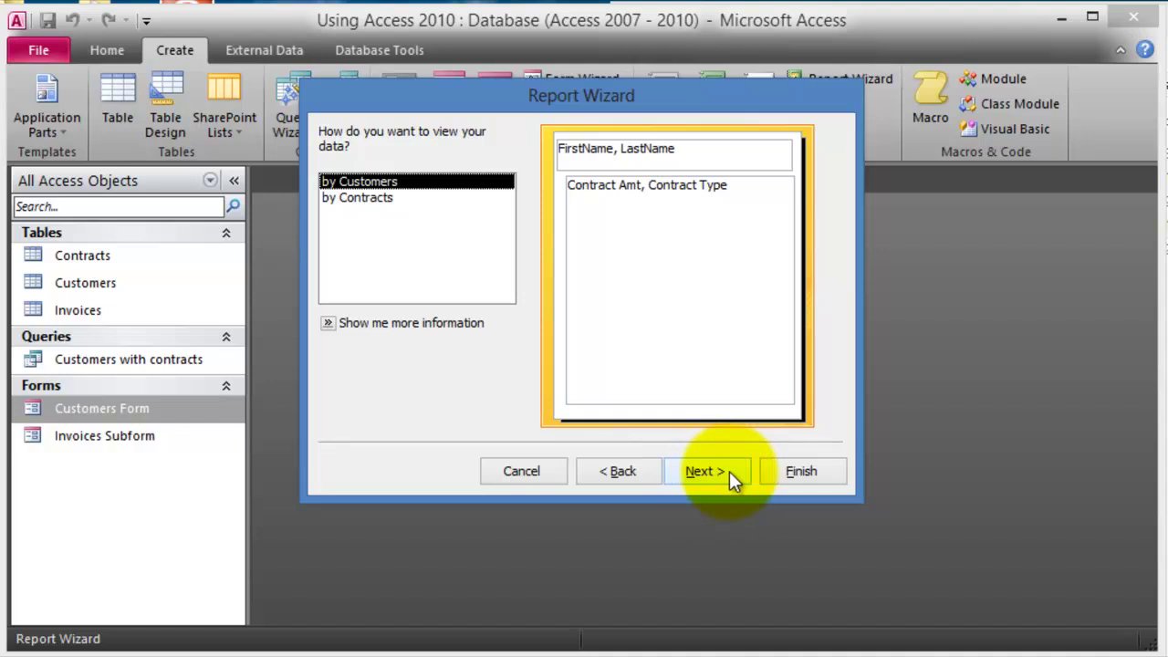
click(716, 475)
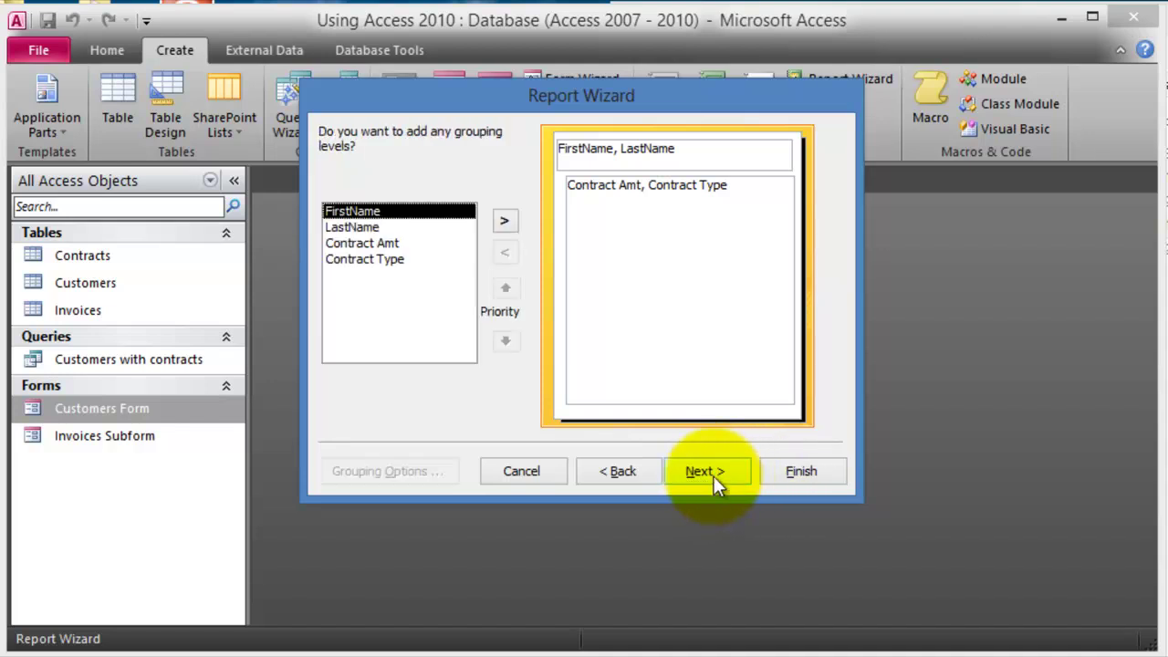
click(712, 474)
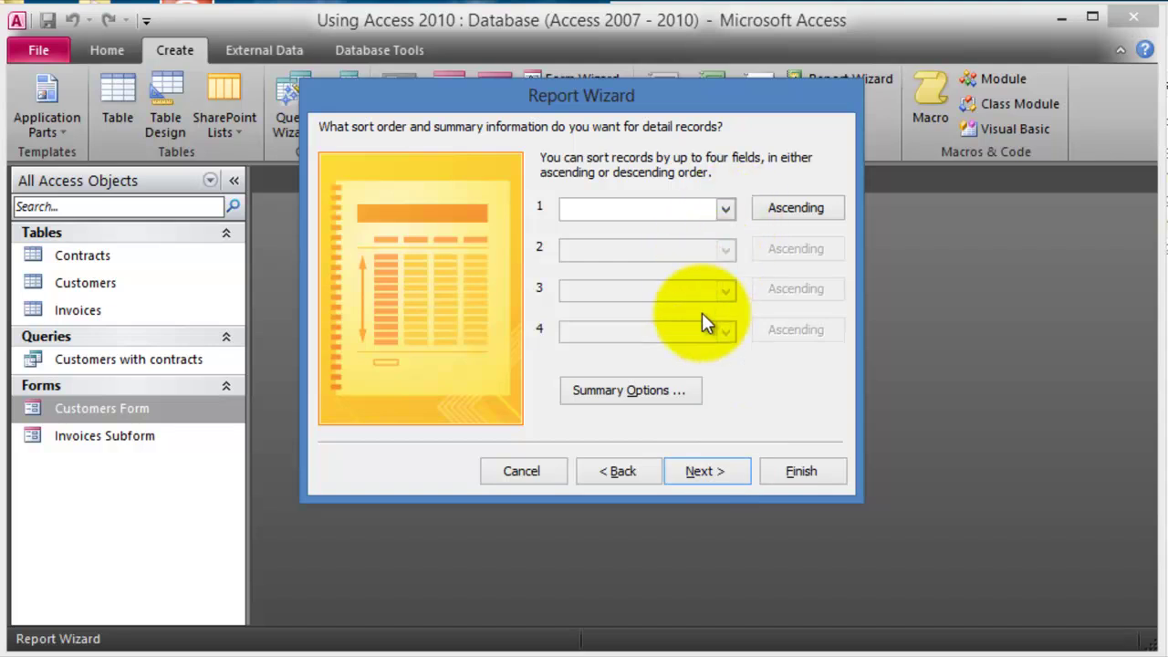
click(669, 393)
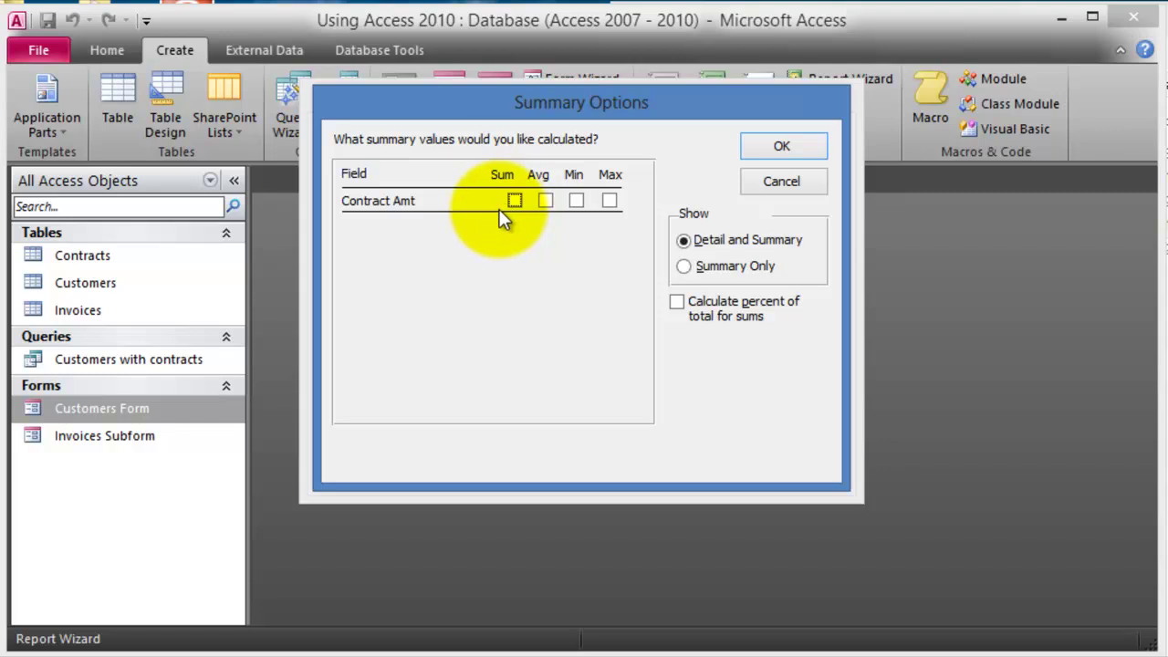
click(516, 202)
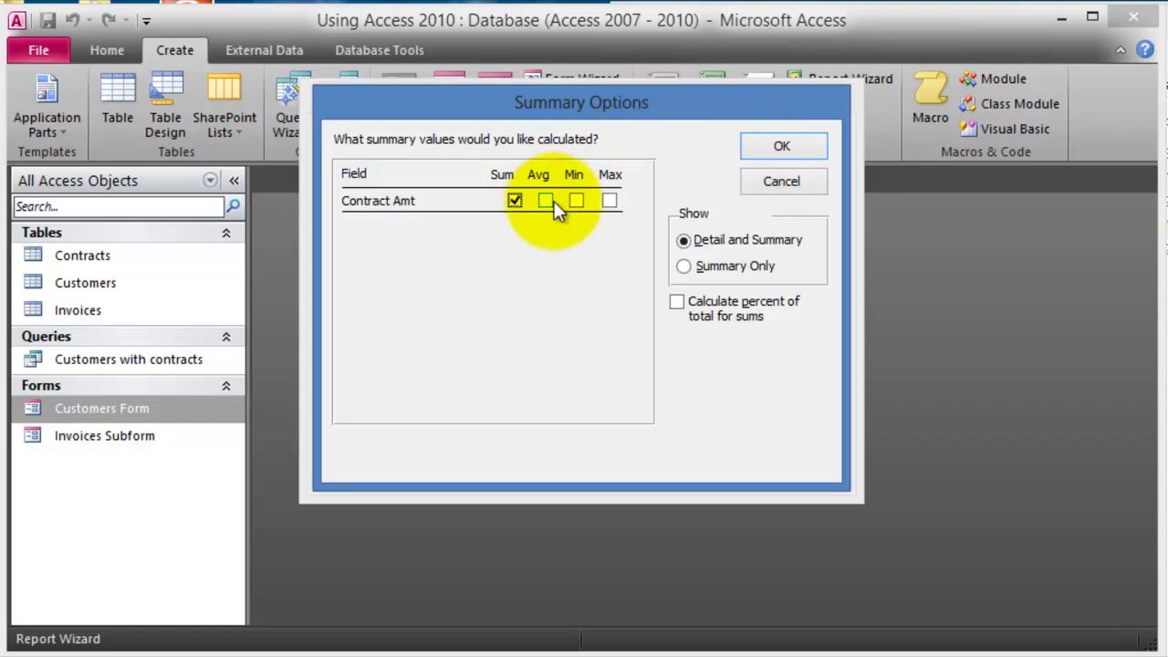
click(780, 149)
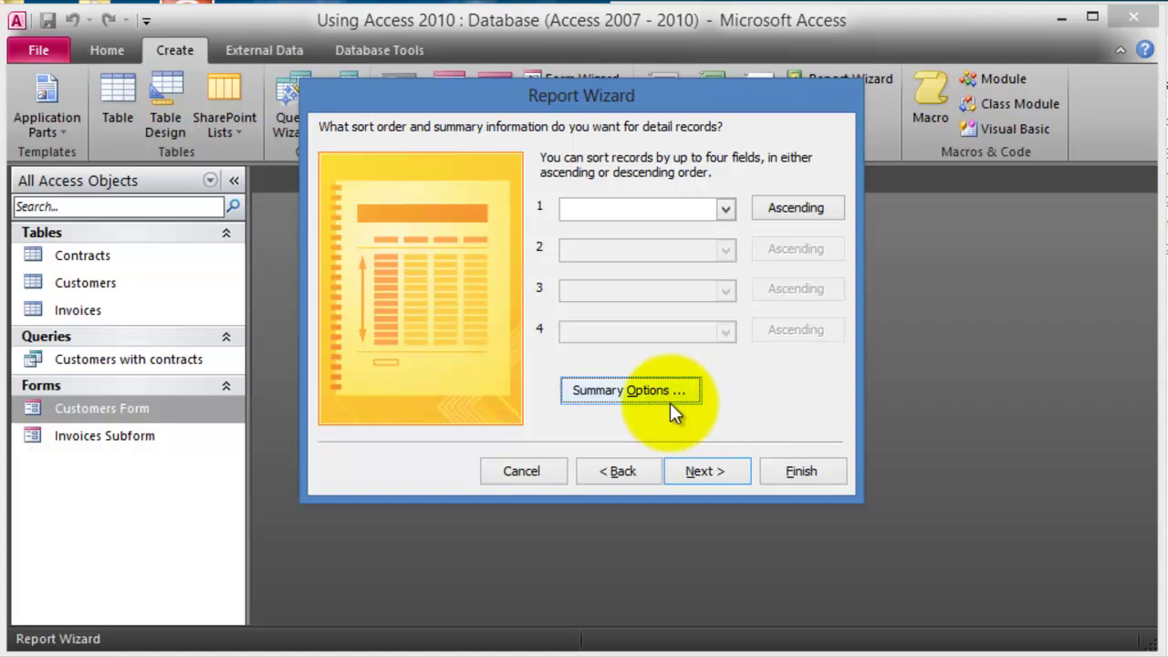
click(617, 394)
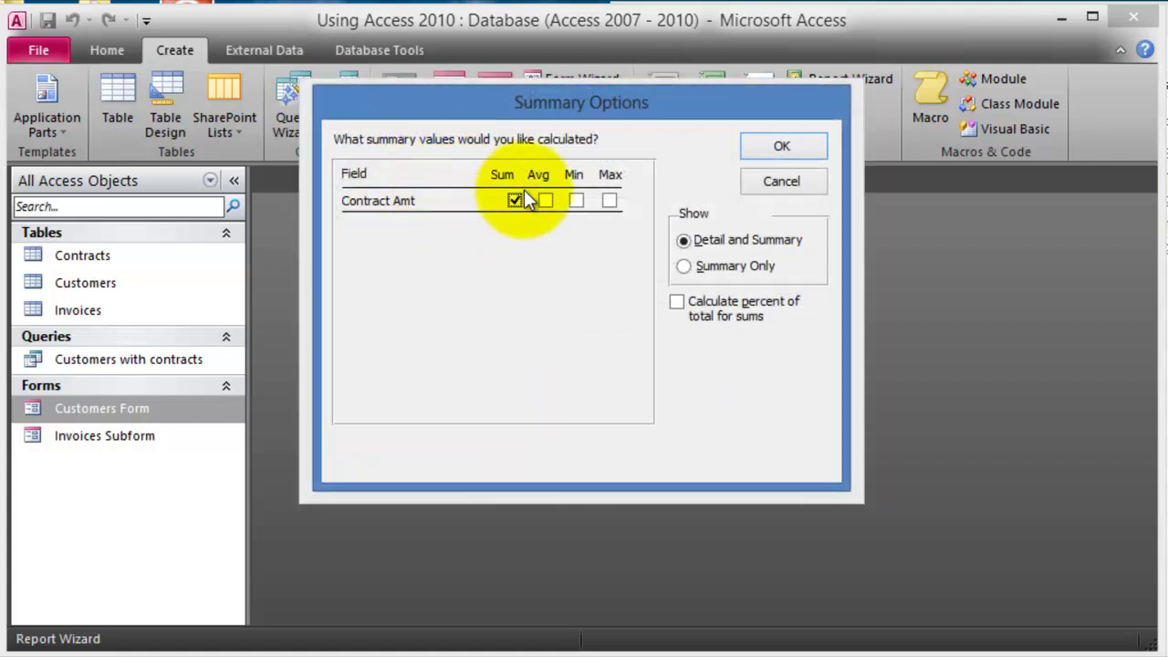
key(Return)
- Leave the report's detail records without a sort field and accept the default layout
click(723, 210)
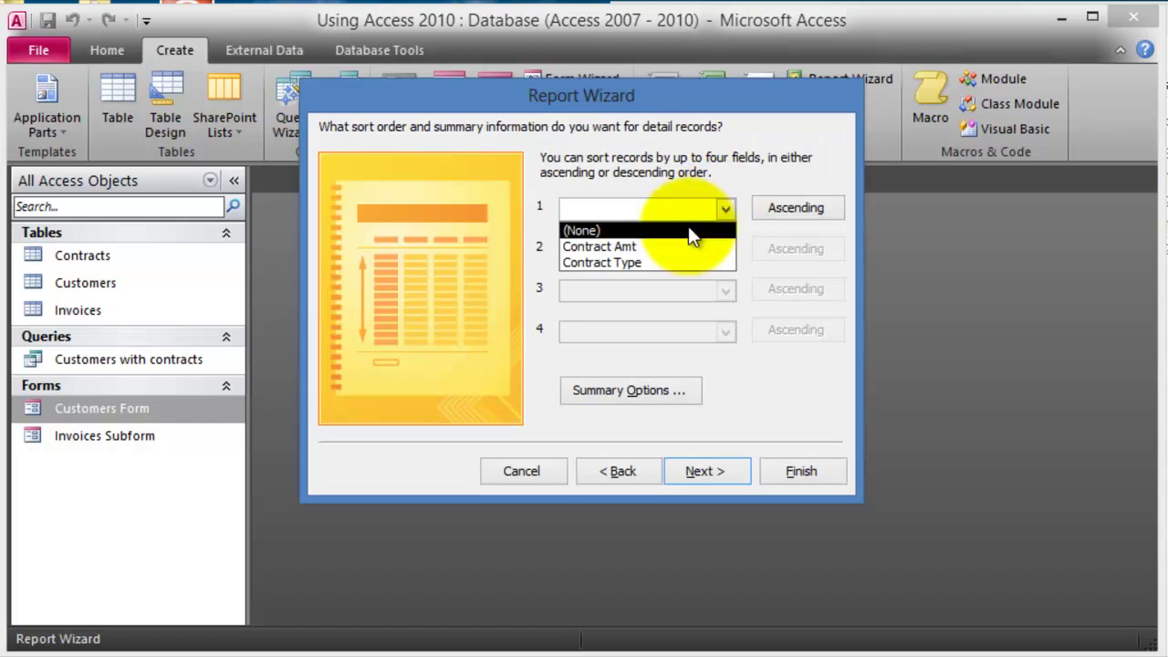
key(Escape)
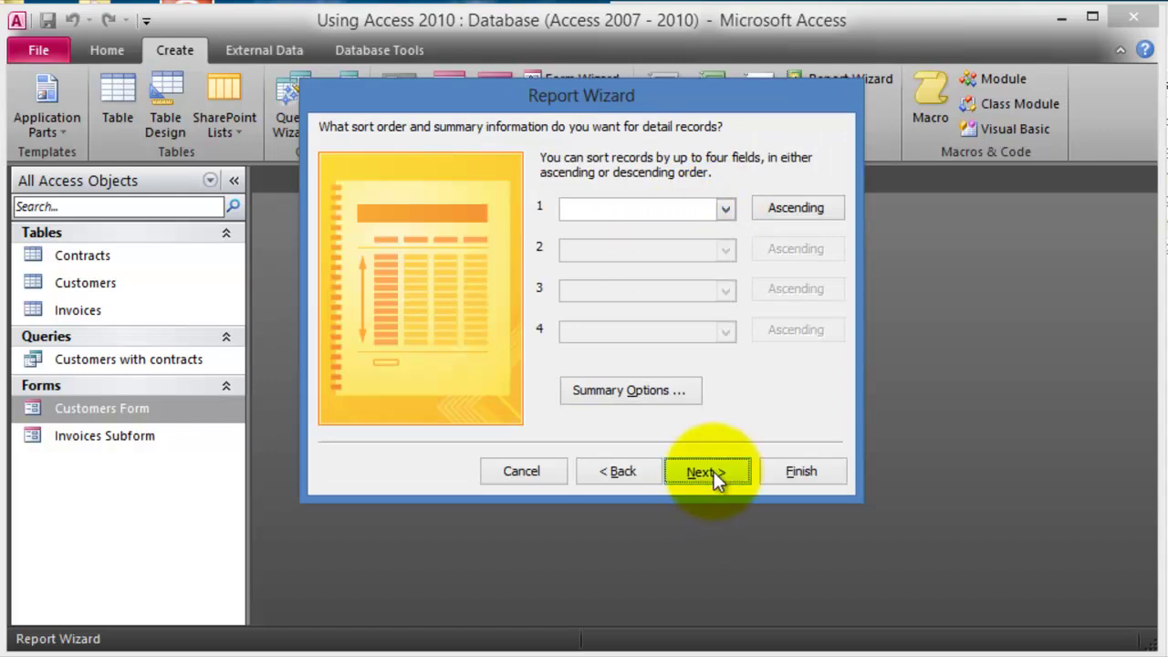
click(715, 471)
click(714, 473)
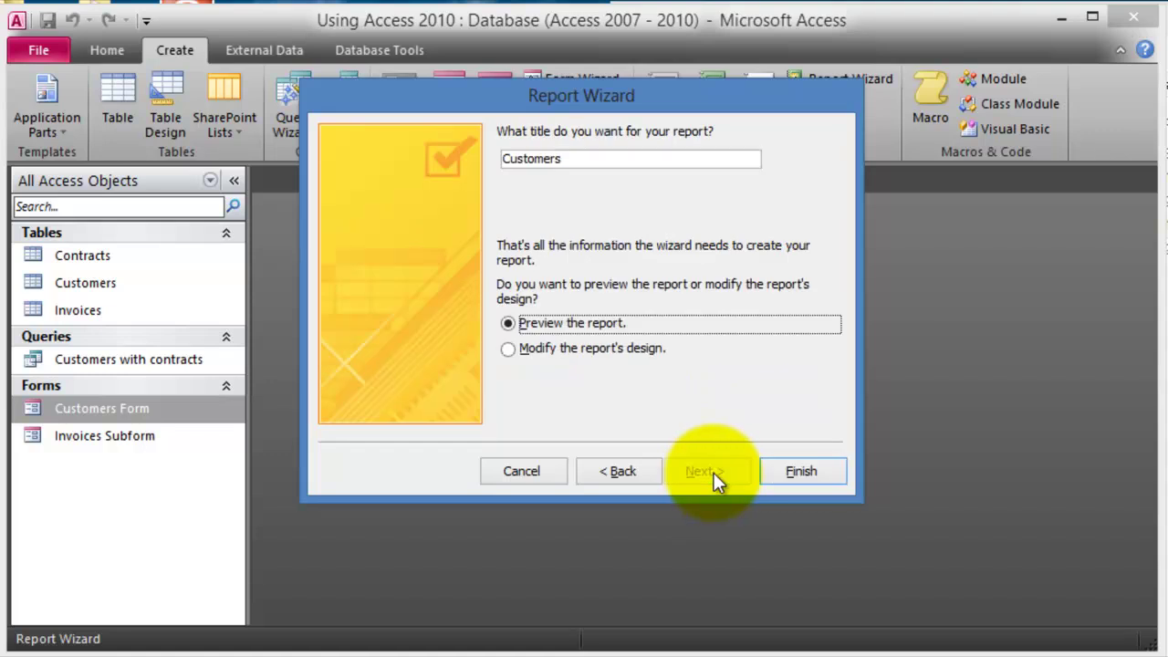
- Title the report "Customers report" and finish the wizard with a preview of the report
click(592, 157)
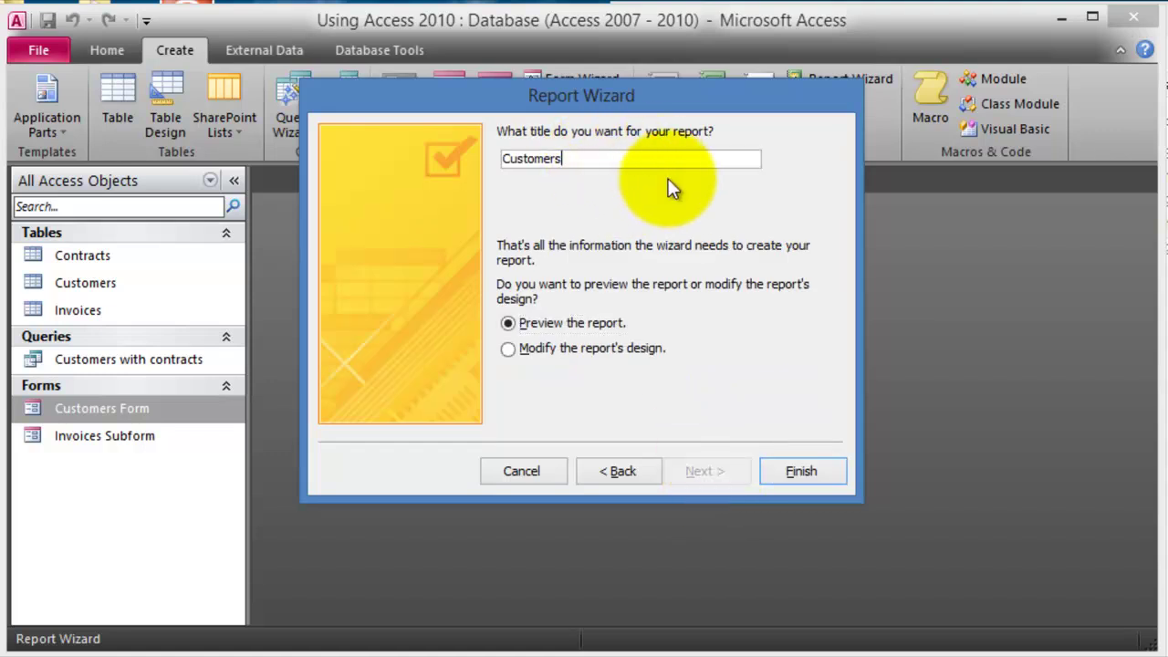
text(report)
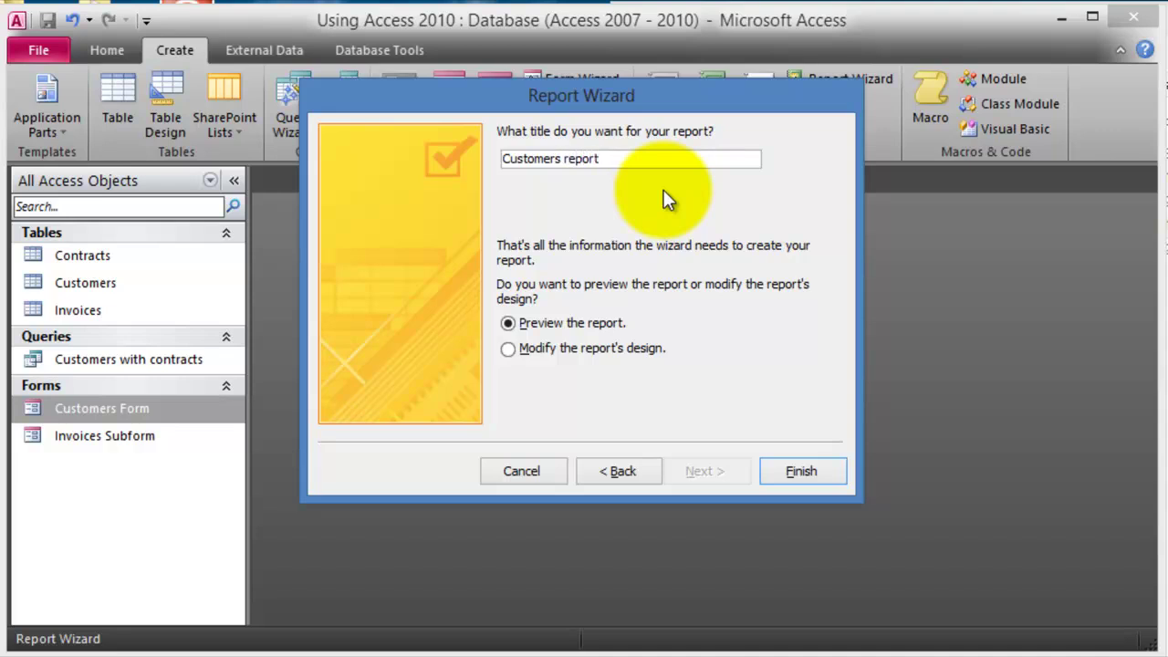
click(795, 472)
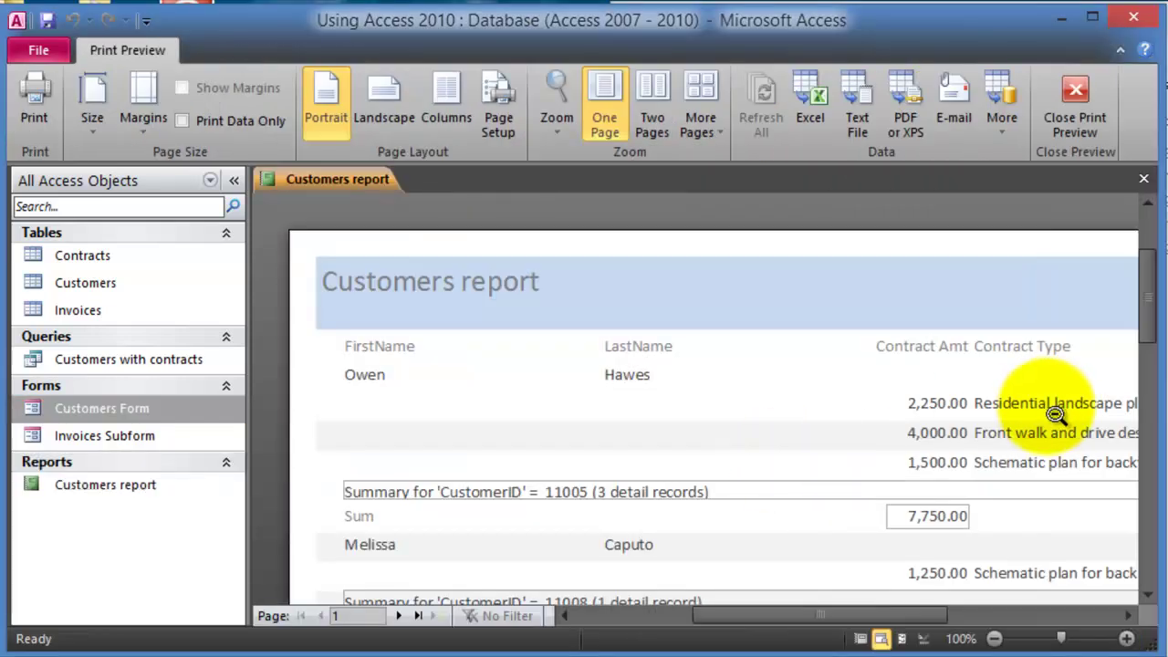
- Examine the report preview, checking each customer's contract amounts, contract types and the summary sums down to the page end
scroll(803, 429, down, 1)
scroll(694, 406, down, 2)
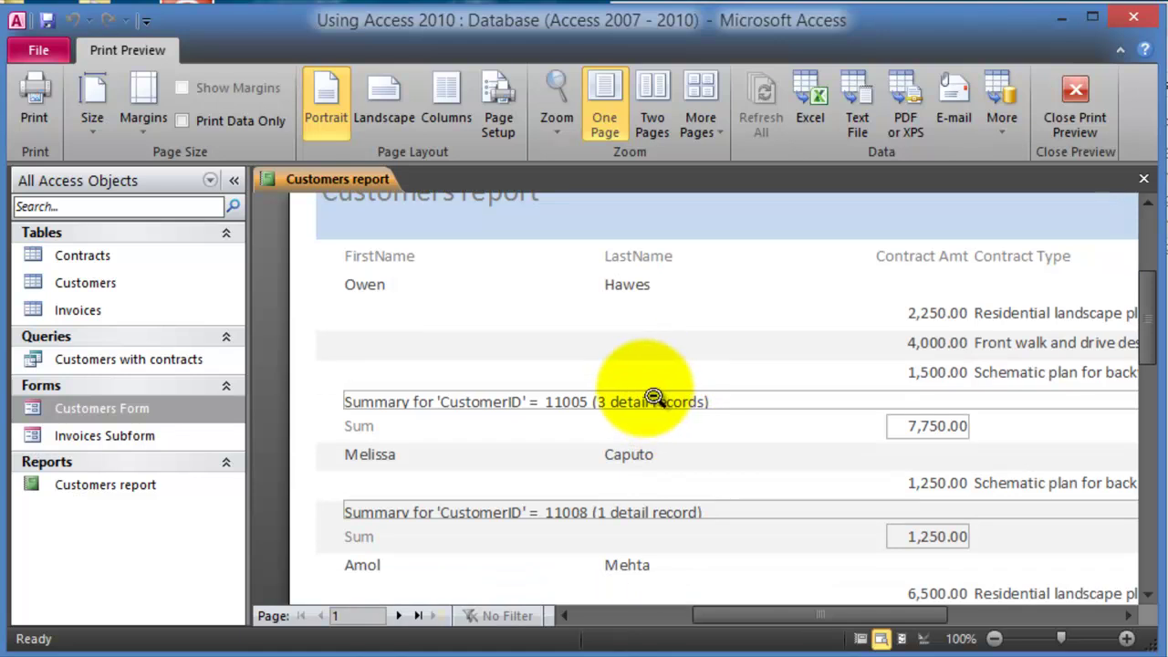
scroll(654, 397, up, 1)
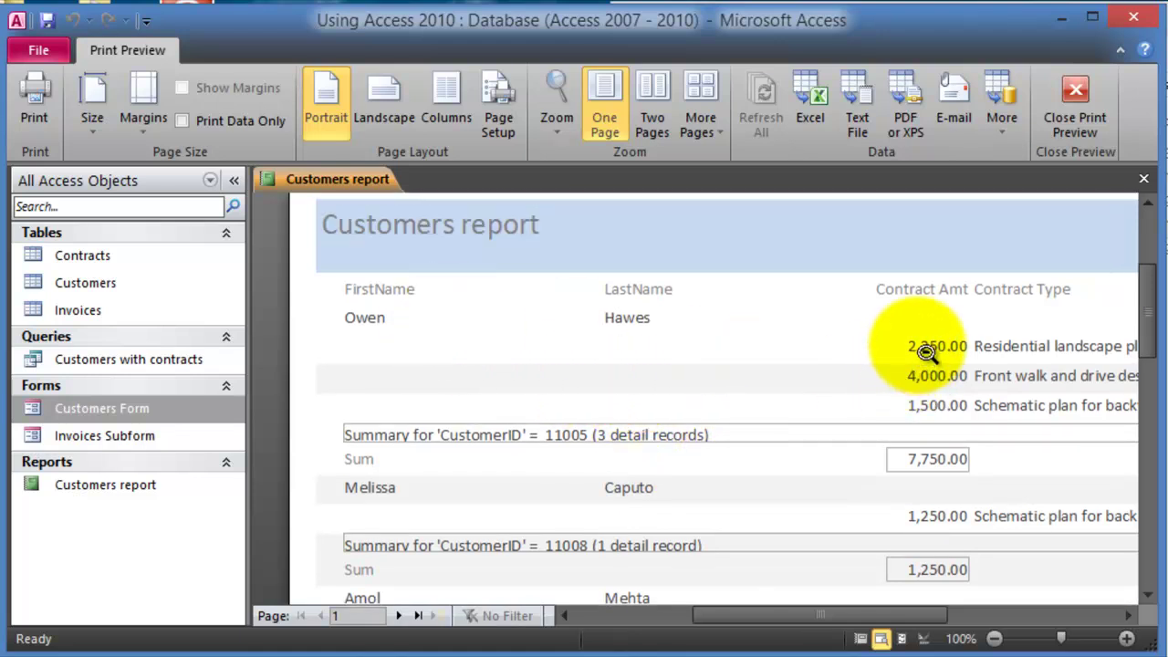
scroll(912, 374, down, 1)
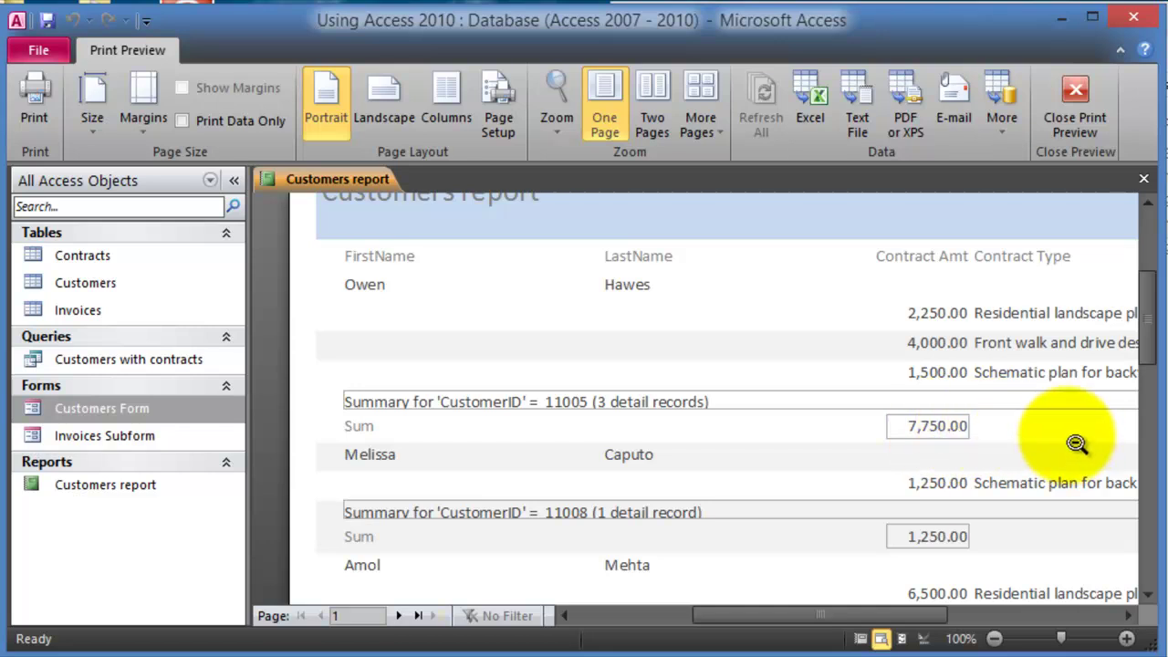
scroll(1077, 443, down, 15)
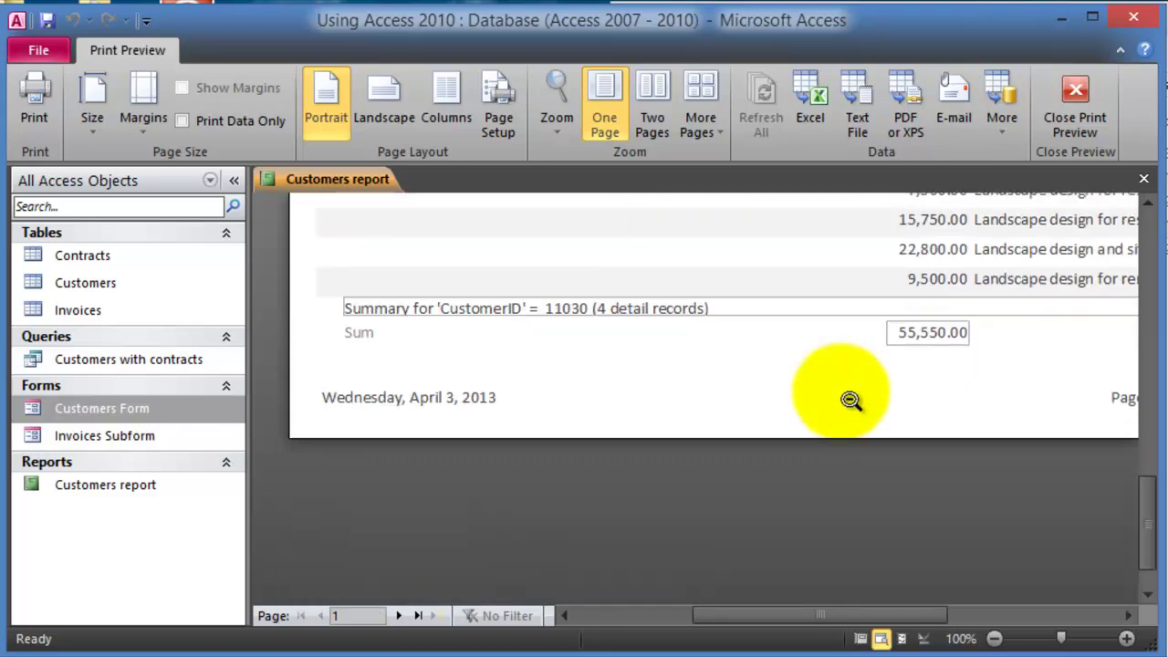
scroll(824, 399, down, 1)
scroll(826, 398, up, 10)
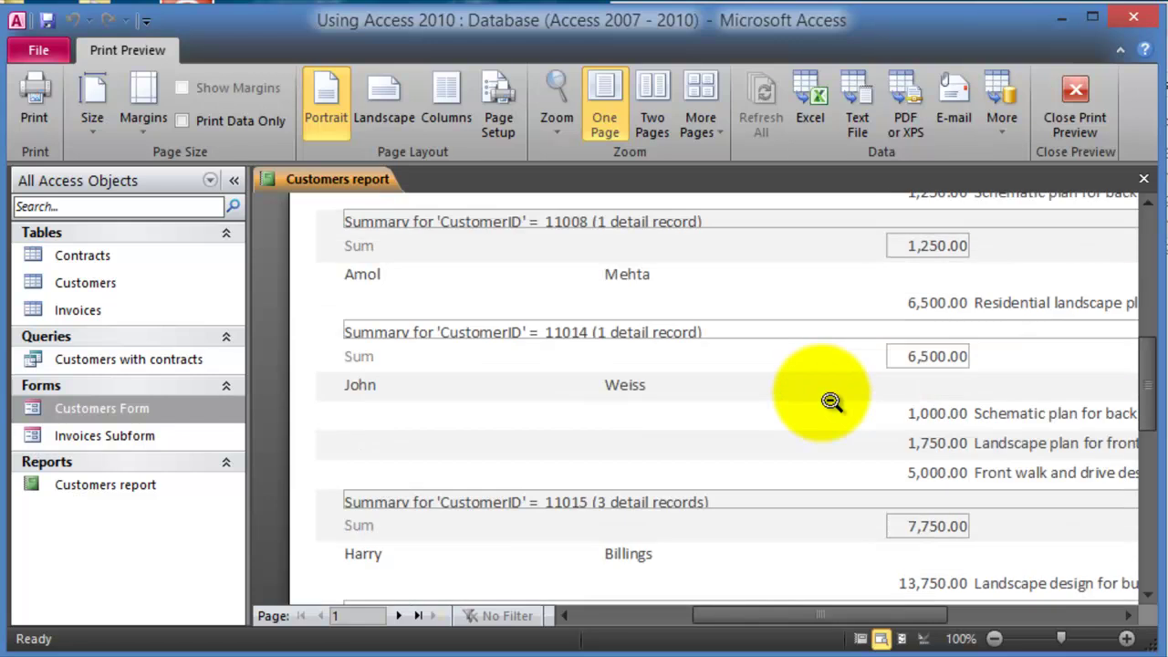
scroll(830, 401, up, 2)
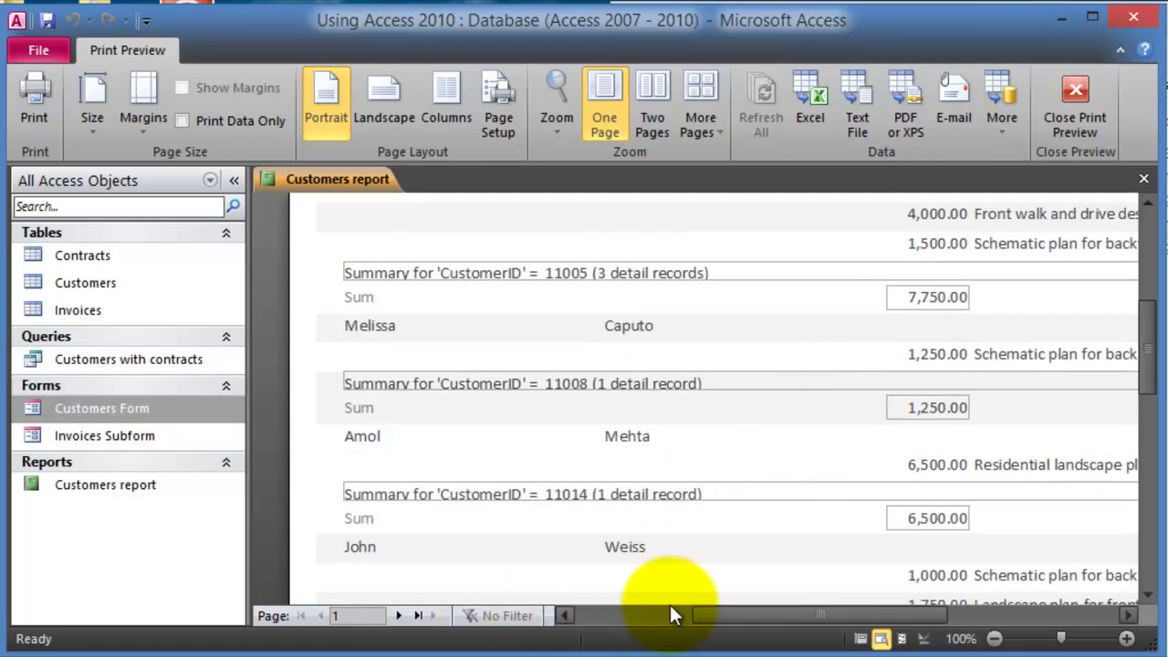
mouse_move(737, 614)
mouse_down()
mouse_move(895, 622)
mouse_move(724, 614)
mouse_up()
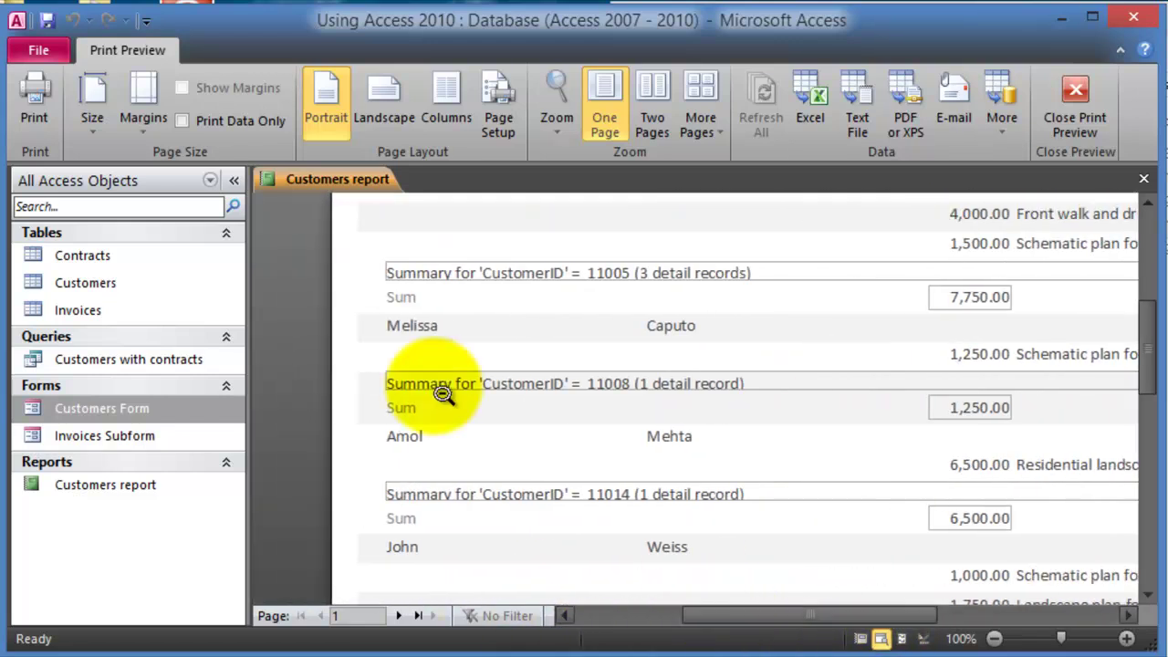
- Open the Customers with contracts query for comparison, close it, and look through the report's further customer summaries
double_click(112, 365)
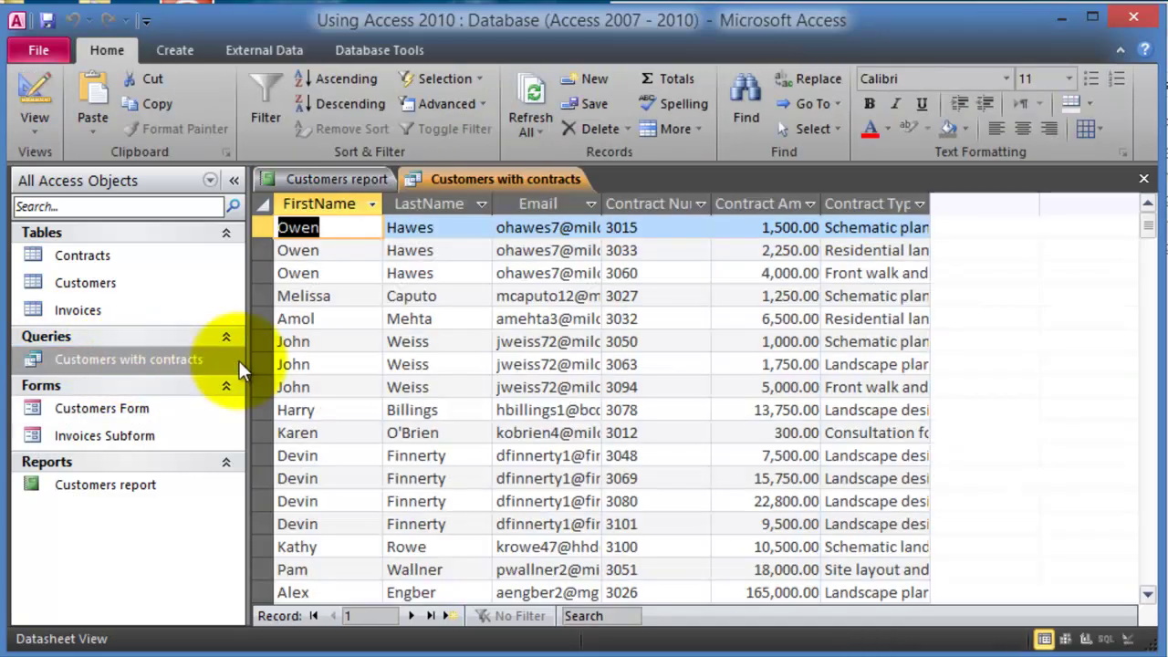
click(1141, 176)
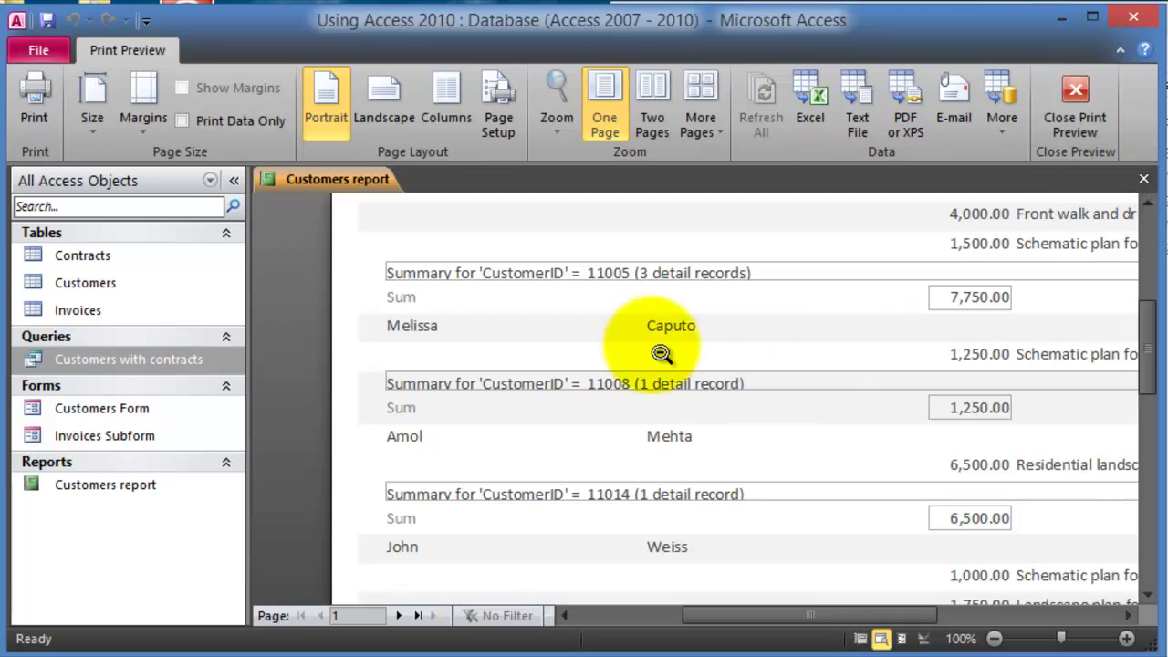
scroll(869, 318, down, 15)
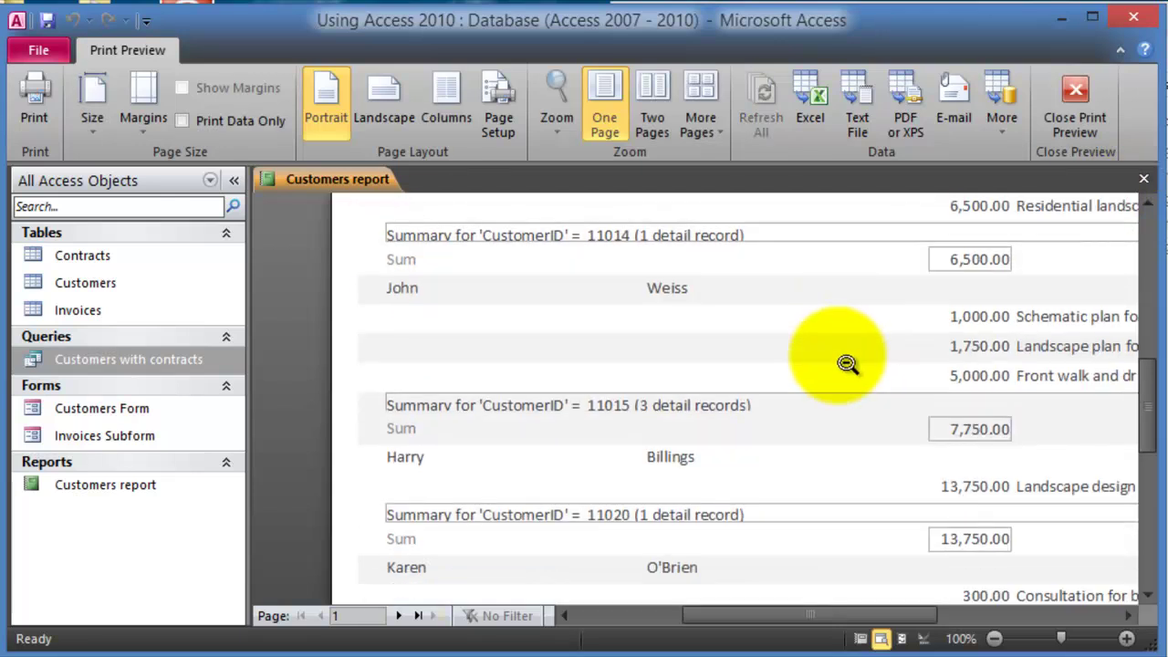